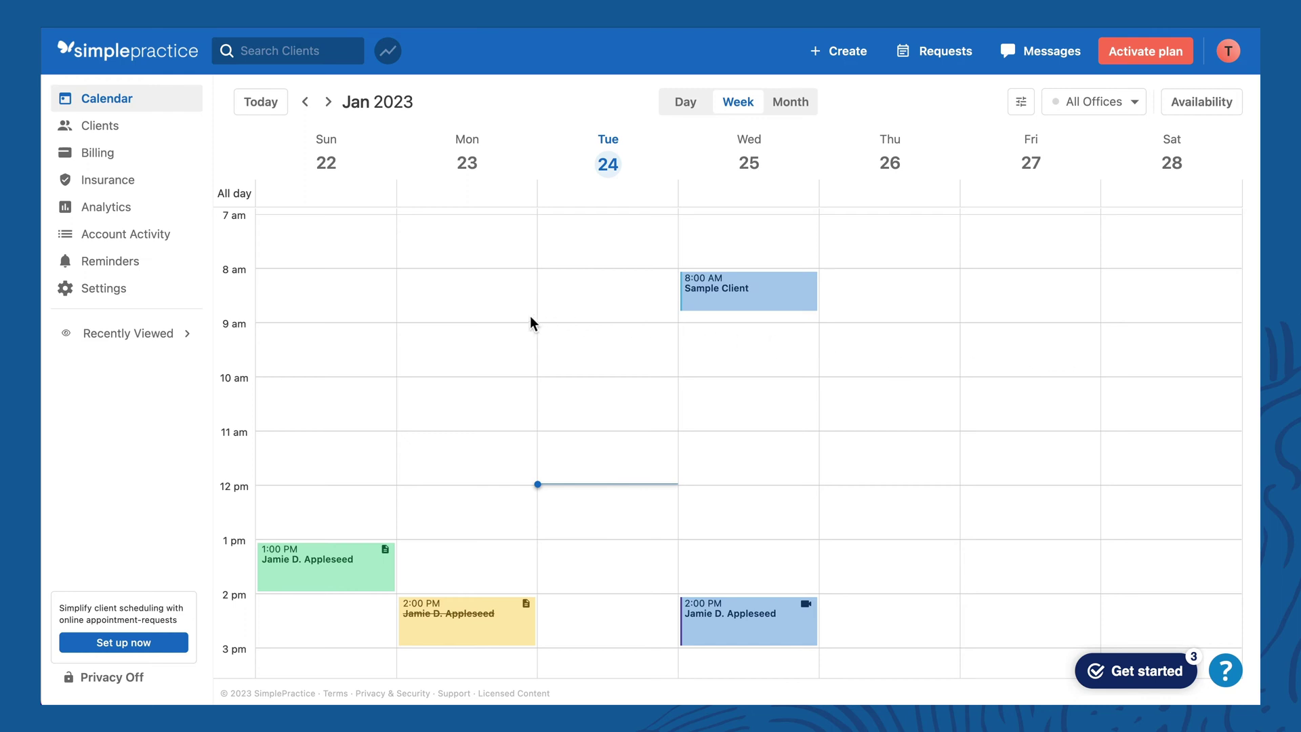
Inspect the attendance status options of the cancelled Monday, January 23 appointment at 2:00 PM without changing them
{"action": "left_click", "coordinate": [501, 298]}
{"action": "left_click", "coordinate": [501, 622]}
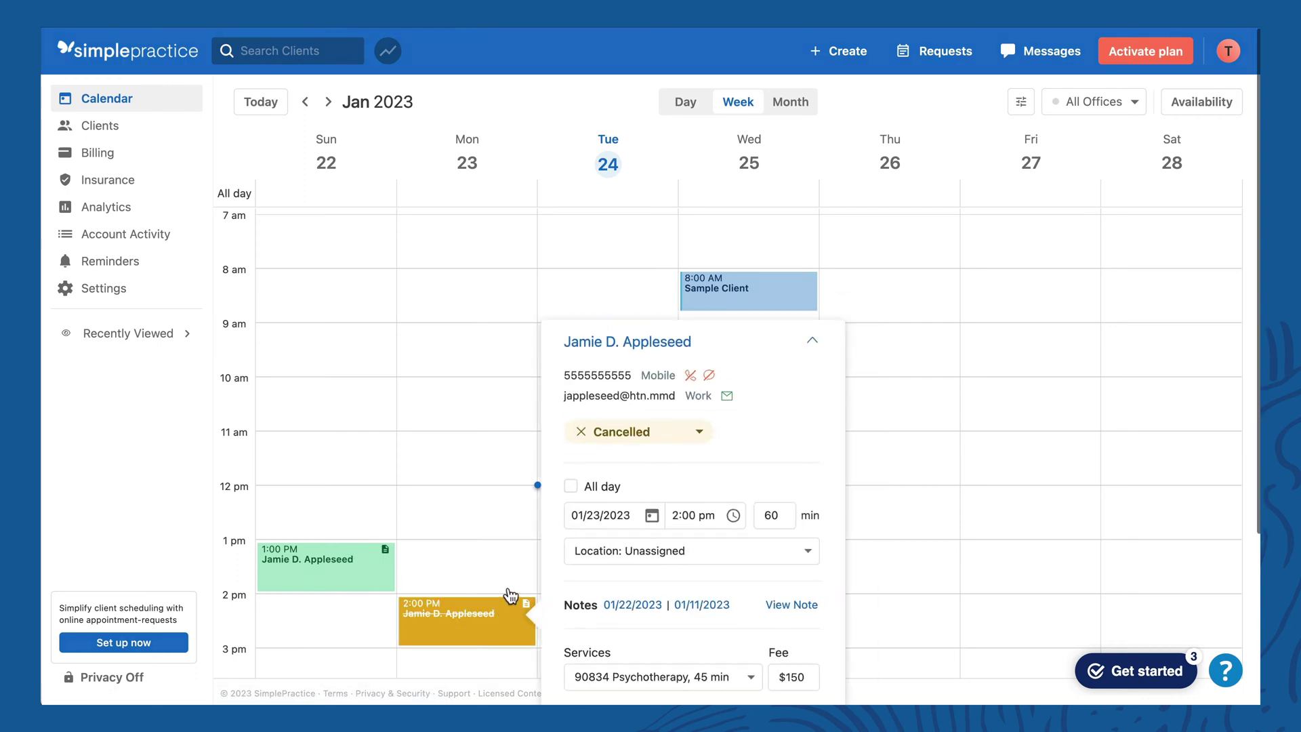
{"action": "left_click", "coordinate": [626, 430]}
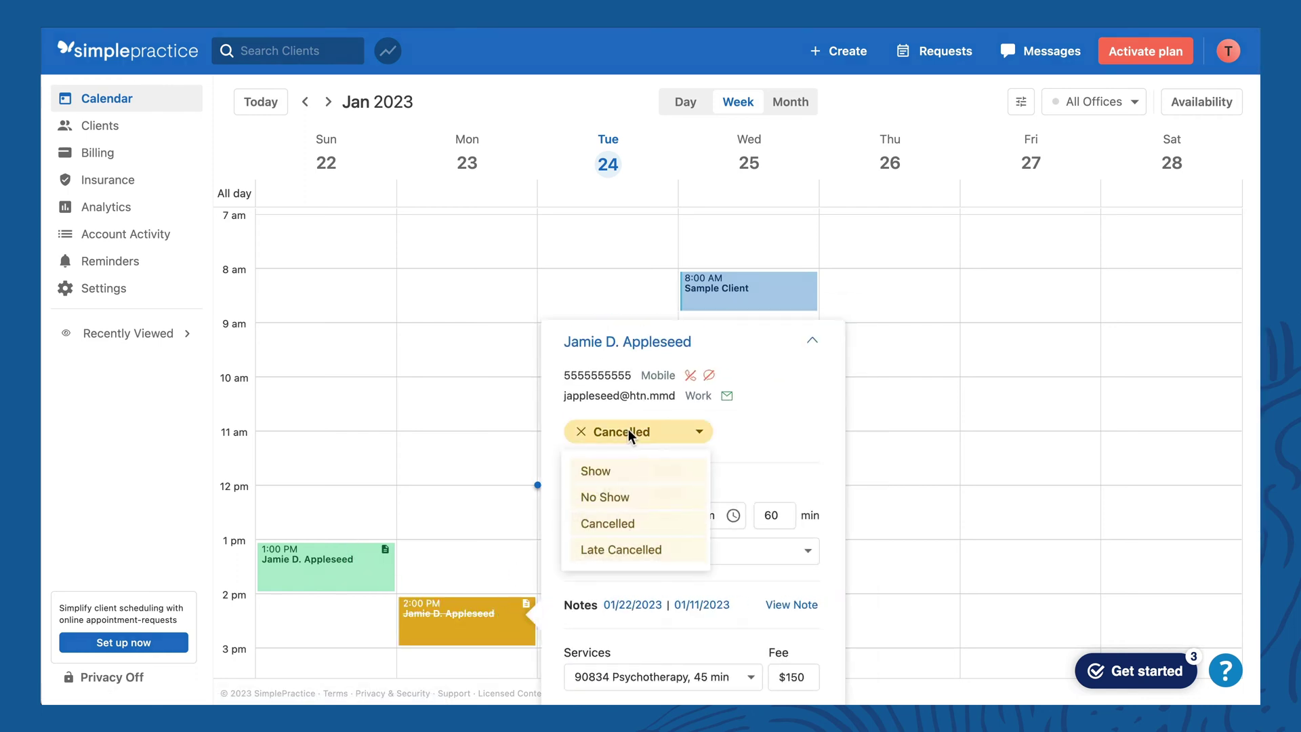
{"action": "left_click", "coordinate": [542, 486]}
{"action": "left_click", "coordinate": [455, 628]}
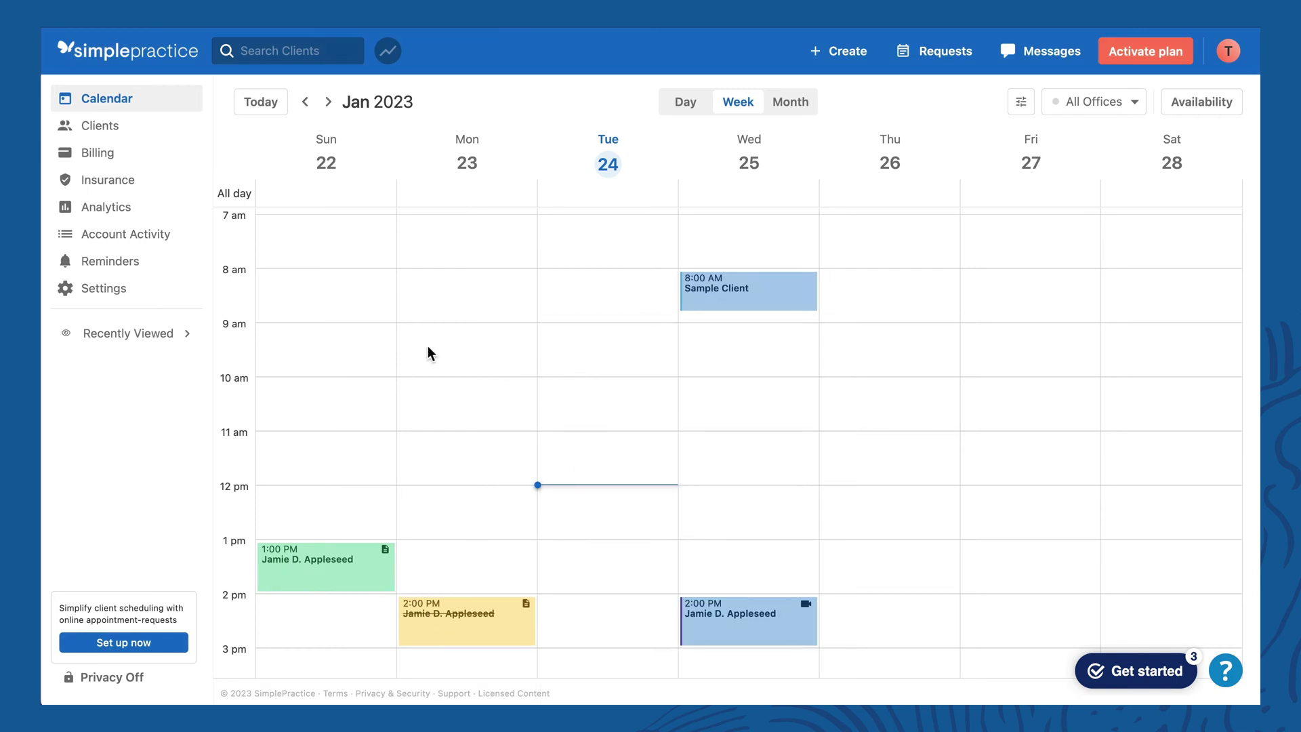
Create an appointment for Sample Client on Monday, January 23, and move its start time to 8:00 AM
{"action": "left_click", "coordinate": [493, 294]}
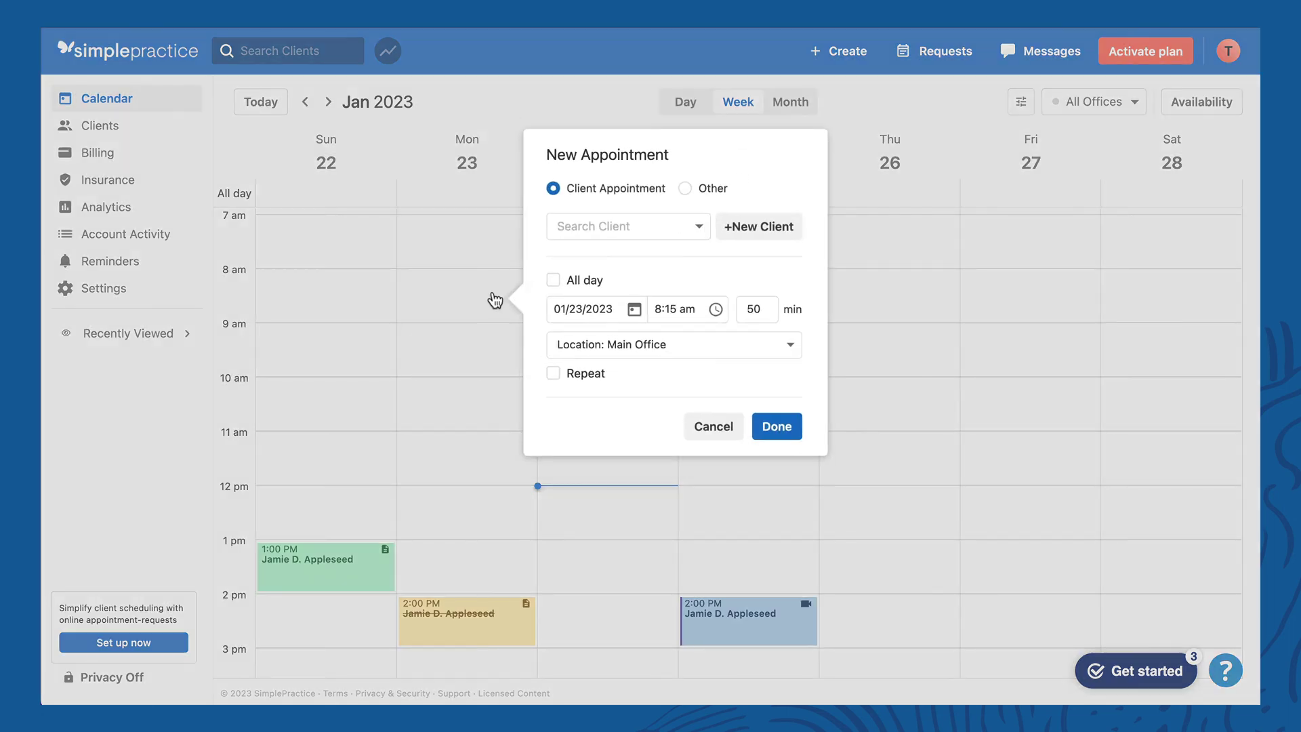
{"action": "left_click", "coordinate": [590, 230]}
{"action": "type", "text": "sampl"}
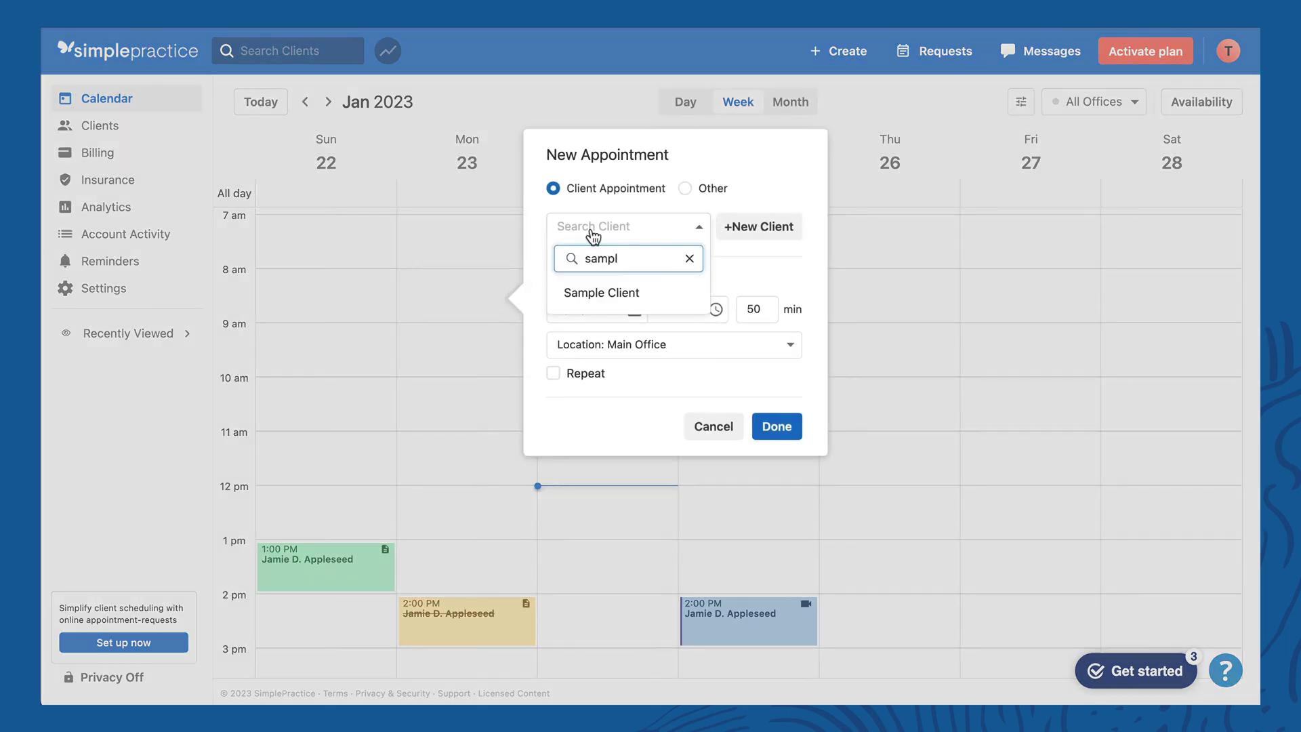
{"action": "left_click", "coordinate": [584, 297]}
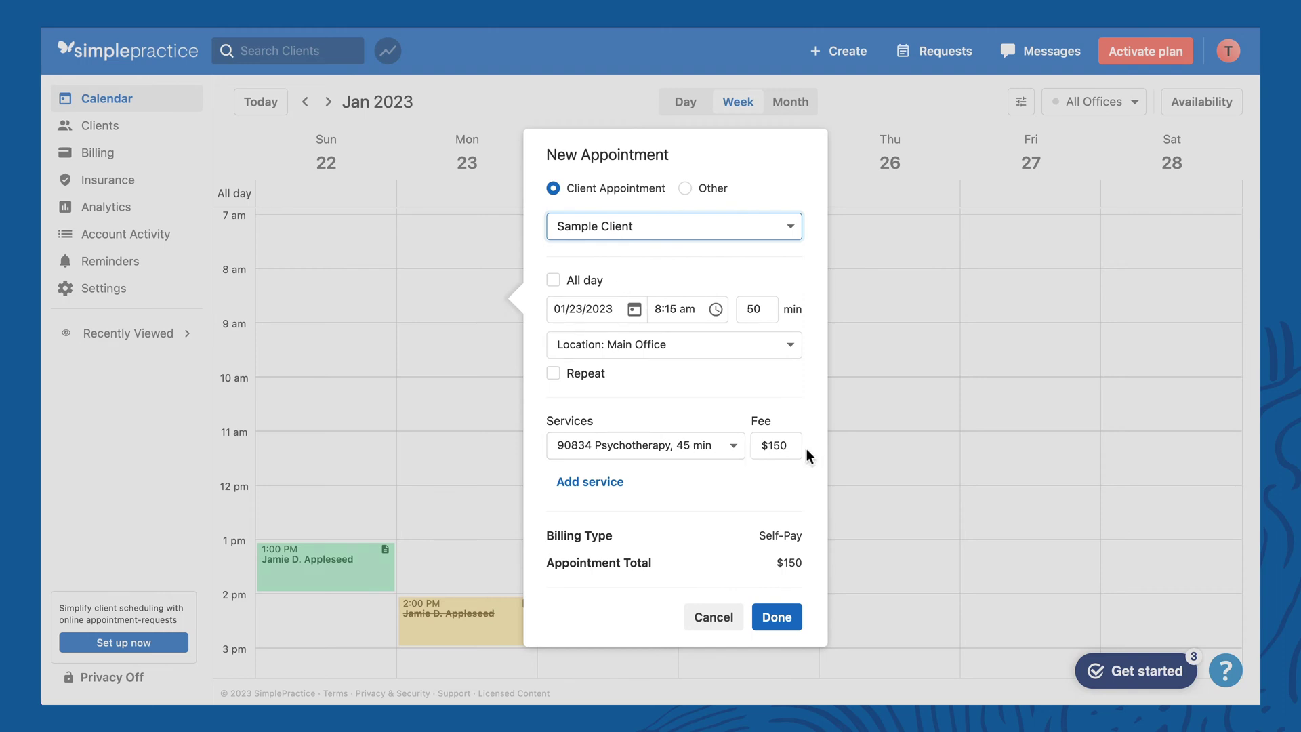
{"action": "left_click", "coordinate": [791, 612]}
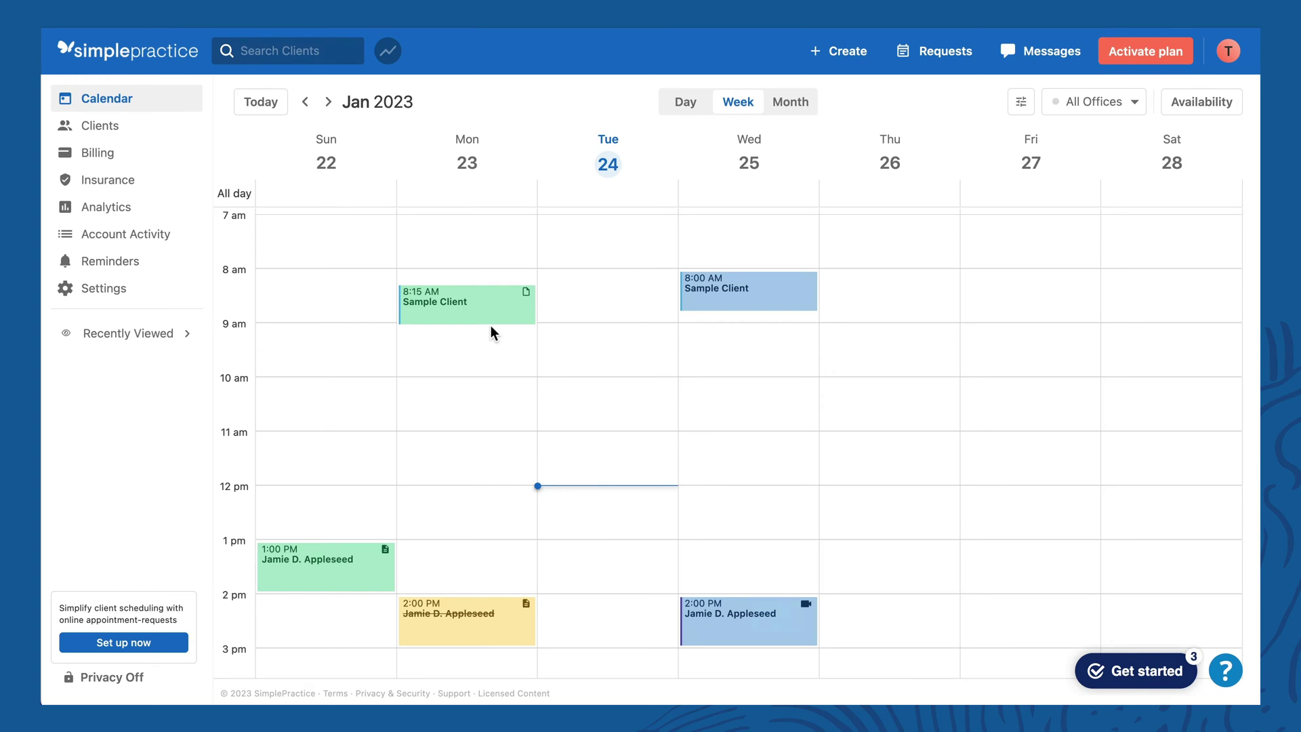
{"action": "left_click_drag", "start_coordinate": [492, 326], "coordinate": [493, 313]}
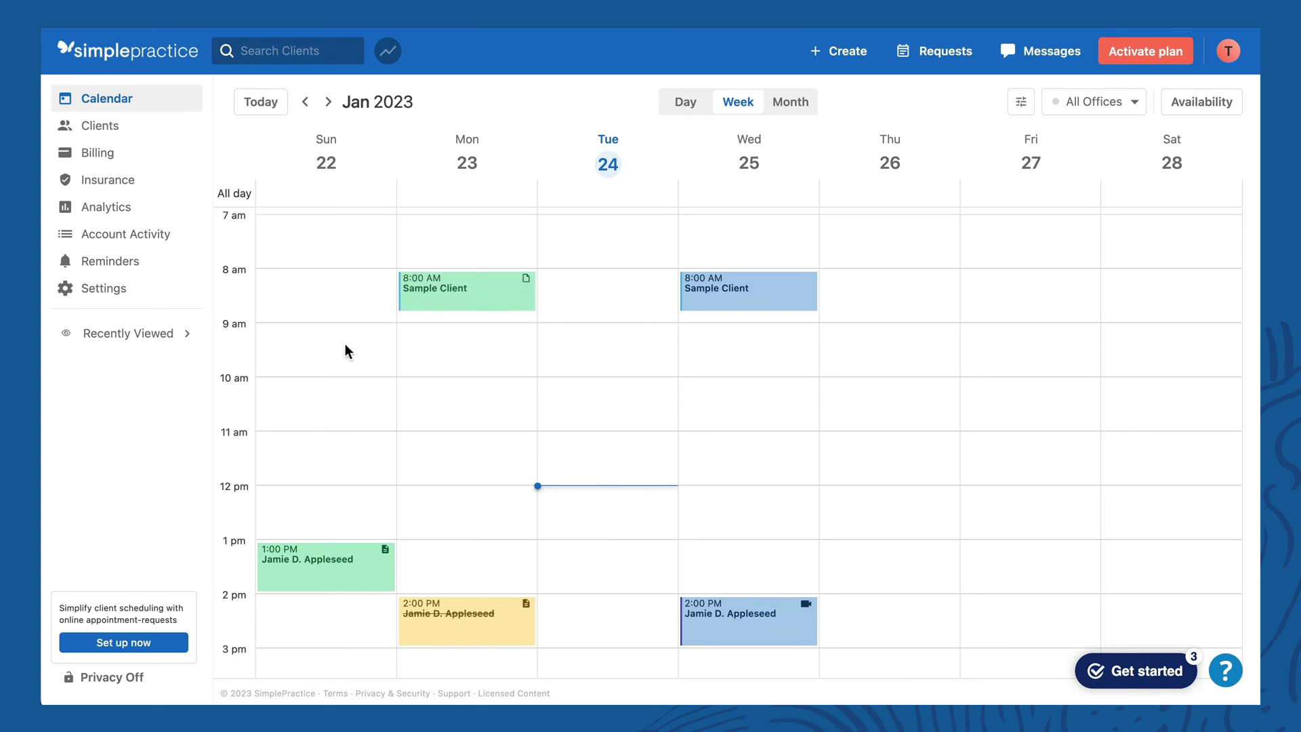
Create an appointment for Sample Client on Sunday, January 22 at 9:00 AM
{"action": "left_click", "coordinate": [344, 349]}
{"action": "left_click", "coordinate": [497, 282]}
{"action": "type", "text": "sample"}
{"action": "left_click", "coordinate": [500, 343]}
{"action": "left_click", "coordinate": [641, 676]}
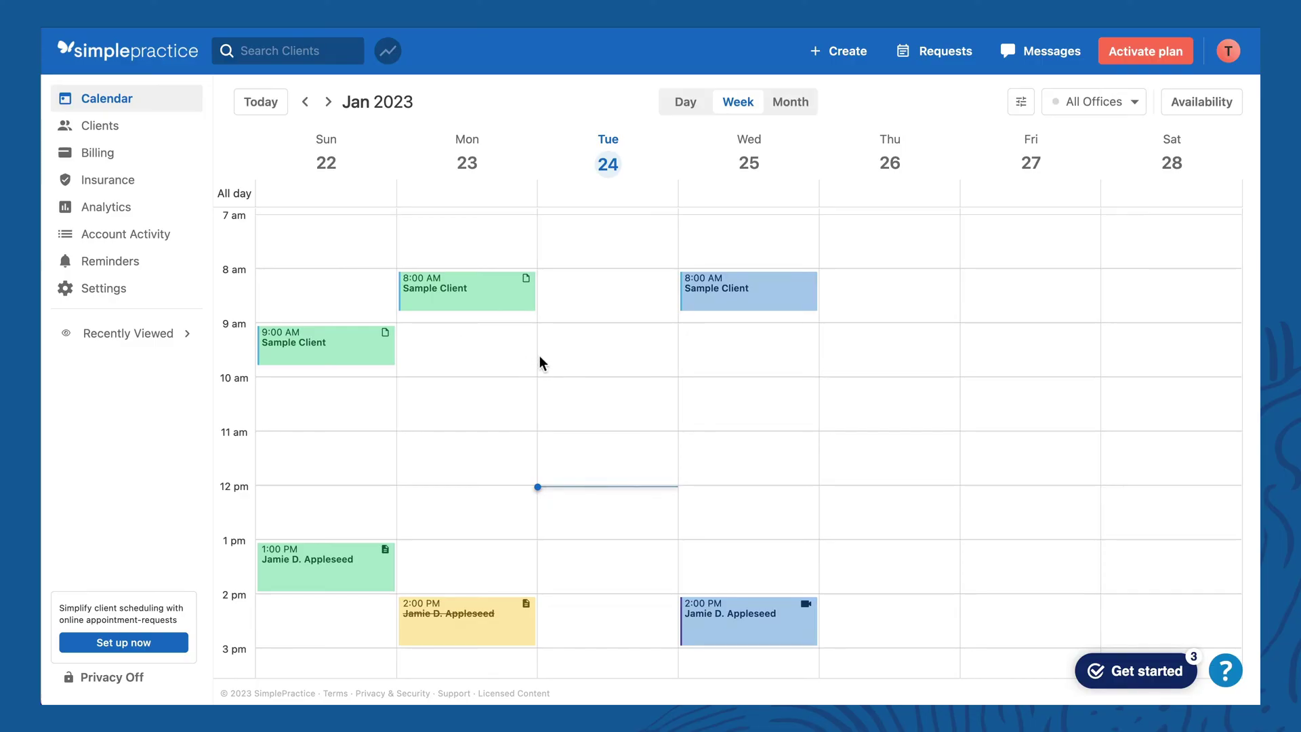
View the details of the January 23, 8:00 AM appointment and search the clients for "sample"
{"action": "left_click", "coordinate": [491, 298]}
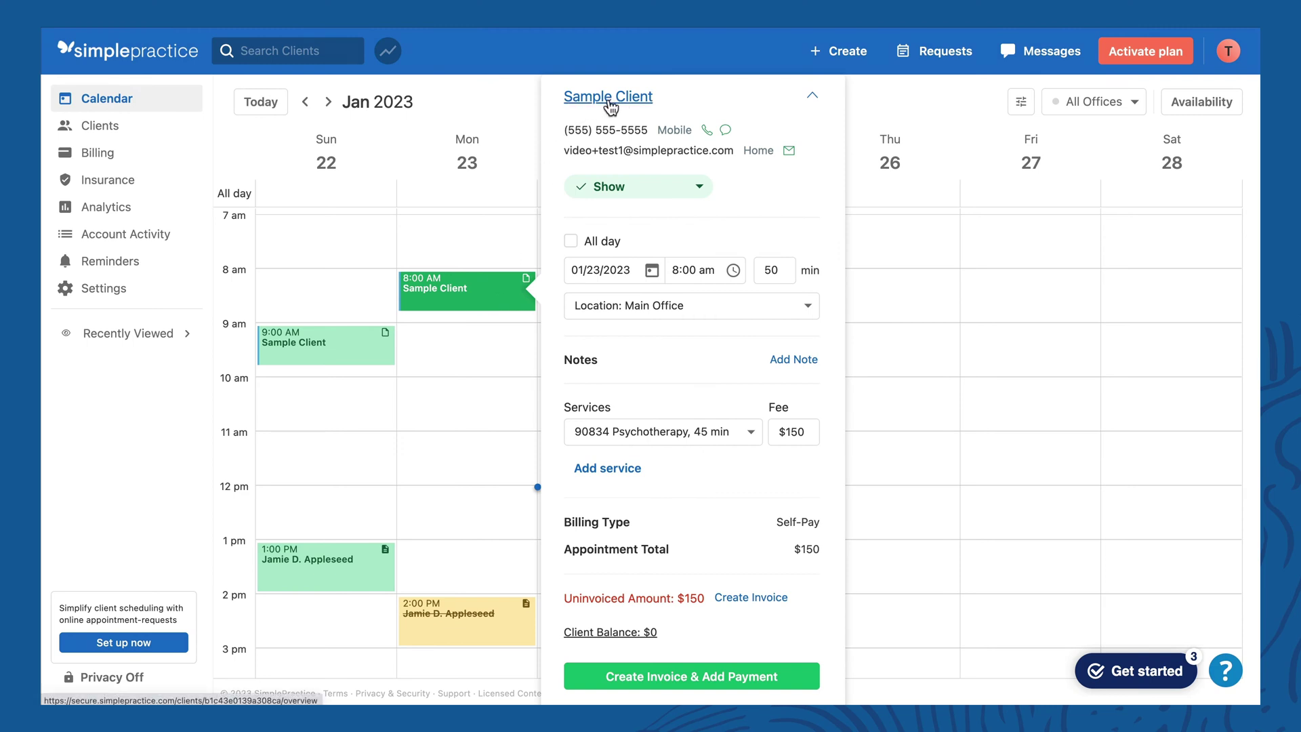
{"action": "left_click", "coordinate": [331, 51]}
{"action": "type", "text": "sample"}
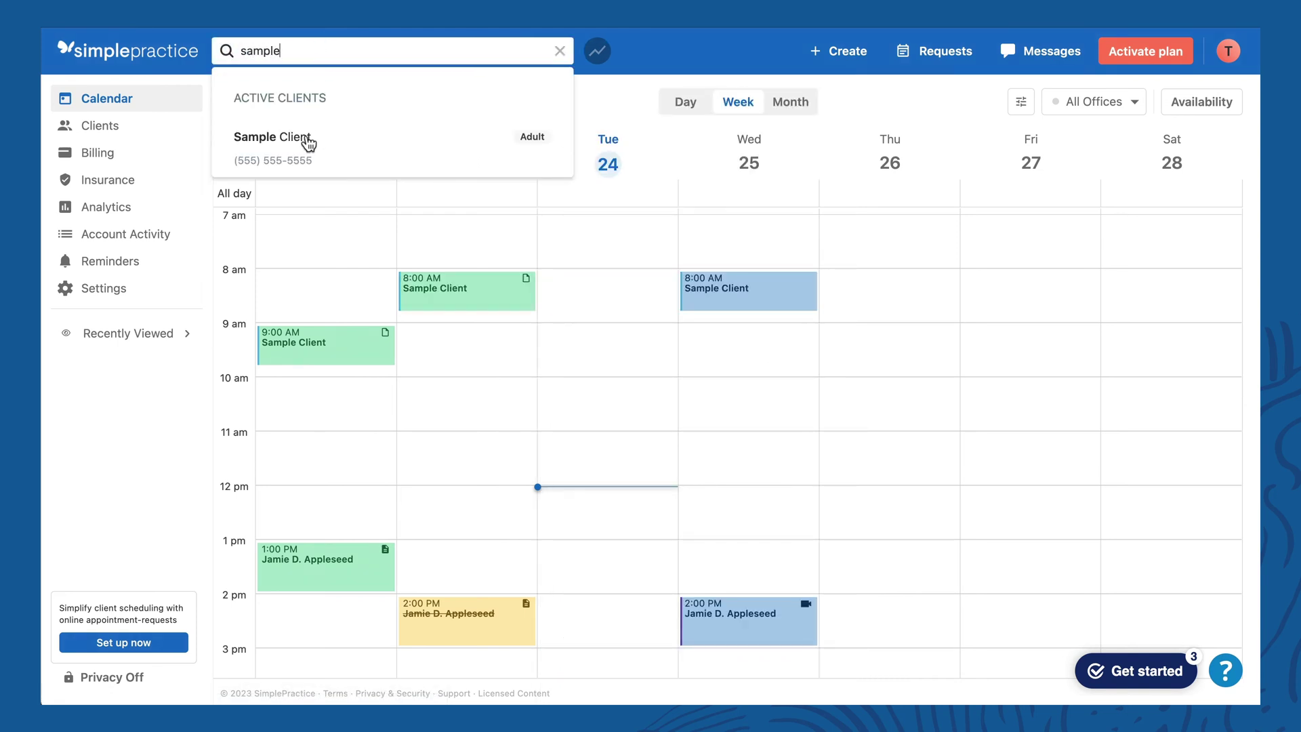
{"action": "key", "text": "Escape"}
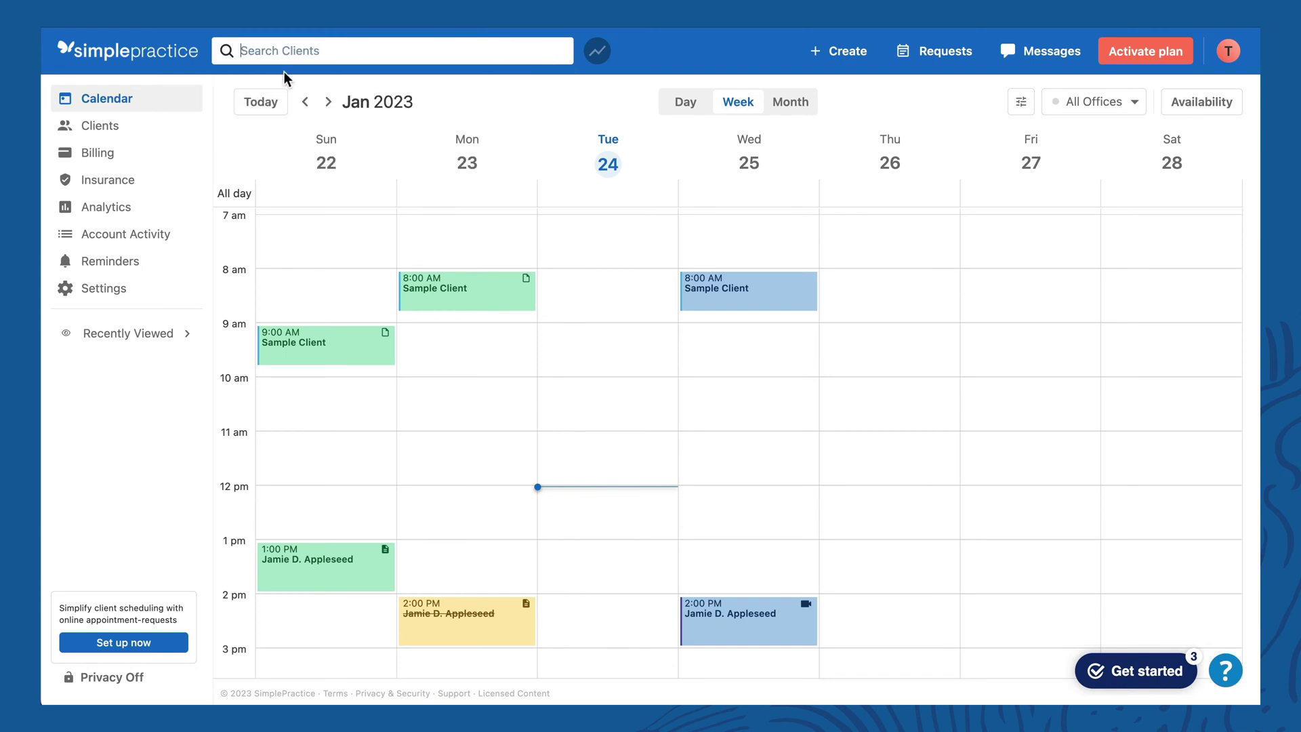
Review the recent billing activity for the whole practice
{"action": "left_click", "coordinate": [116, 158]}
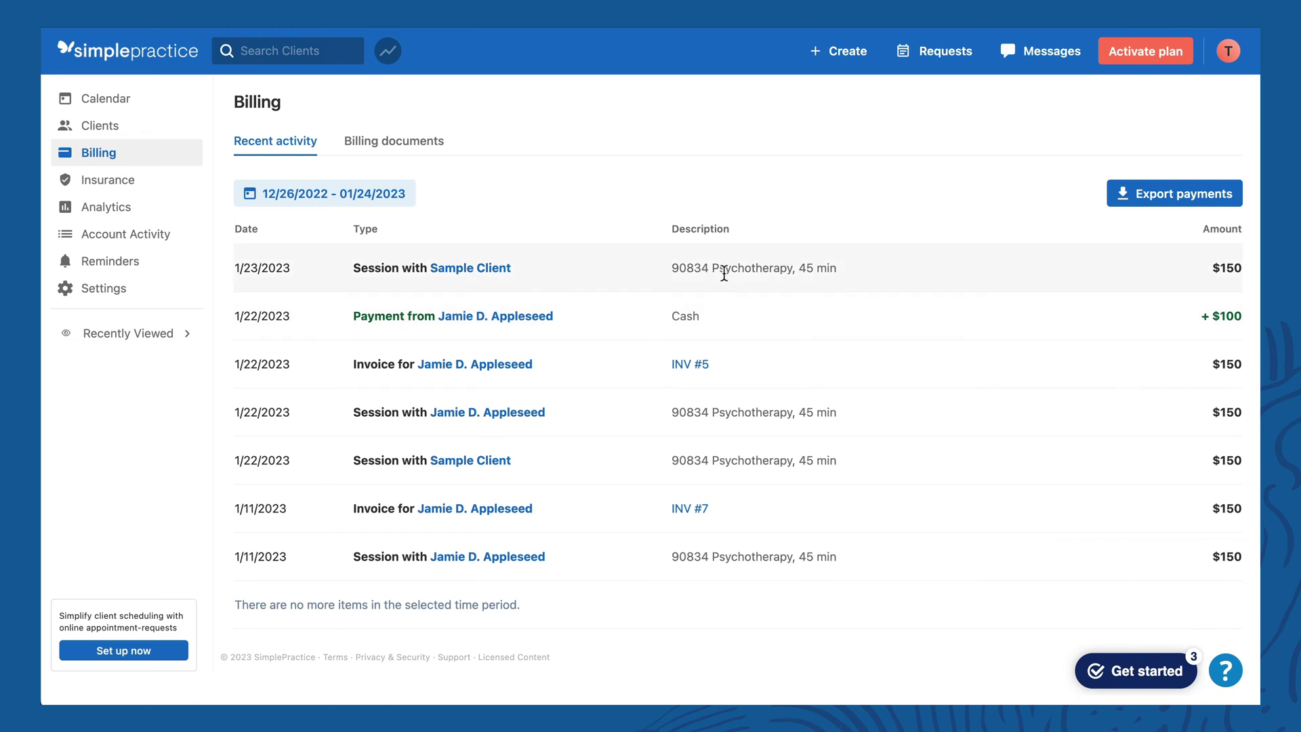
{"action": "left_click", "coordinate": [497, 269]}
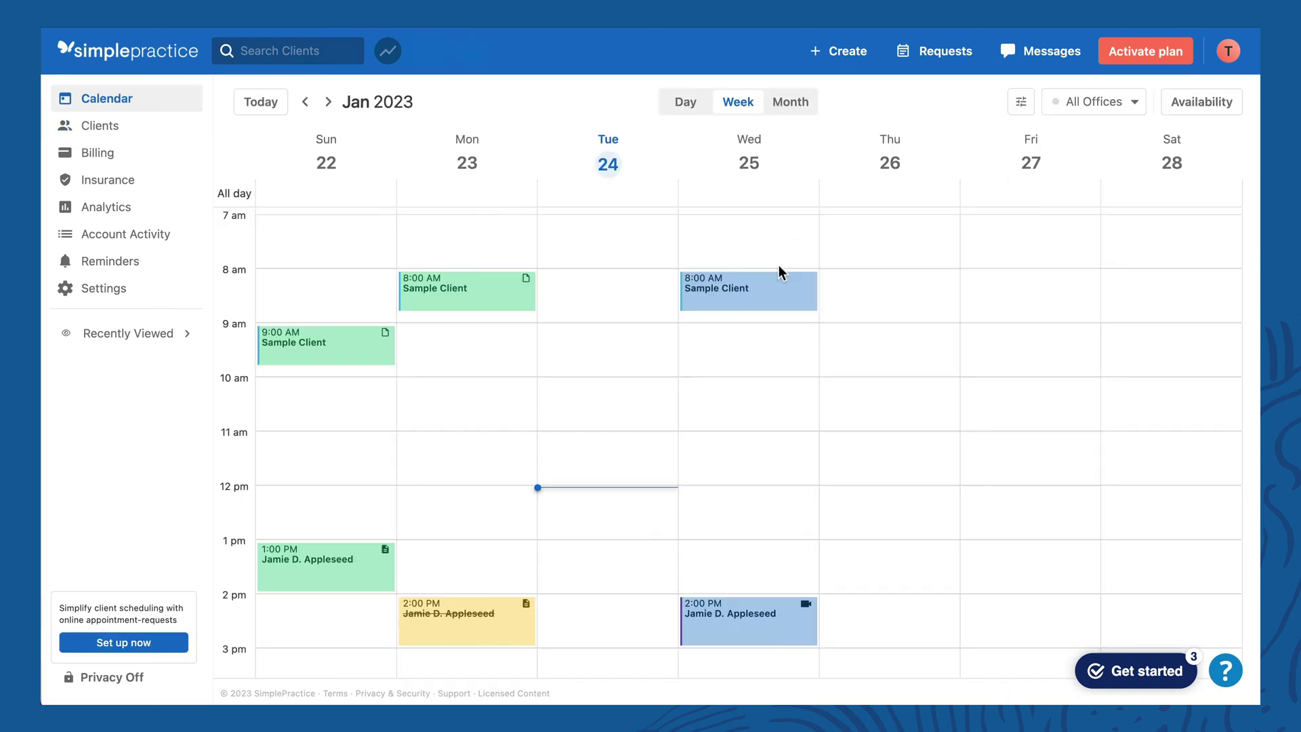
Find Sample Client by searching for "sample" and open the billing records in that client's profile
{"action": "left_click", "coordinate": [285, 50]}
{"action": "type", "text": "sample"}
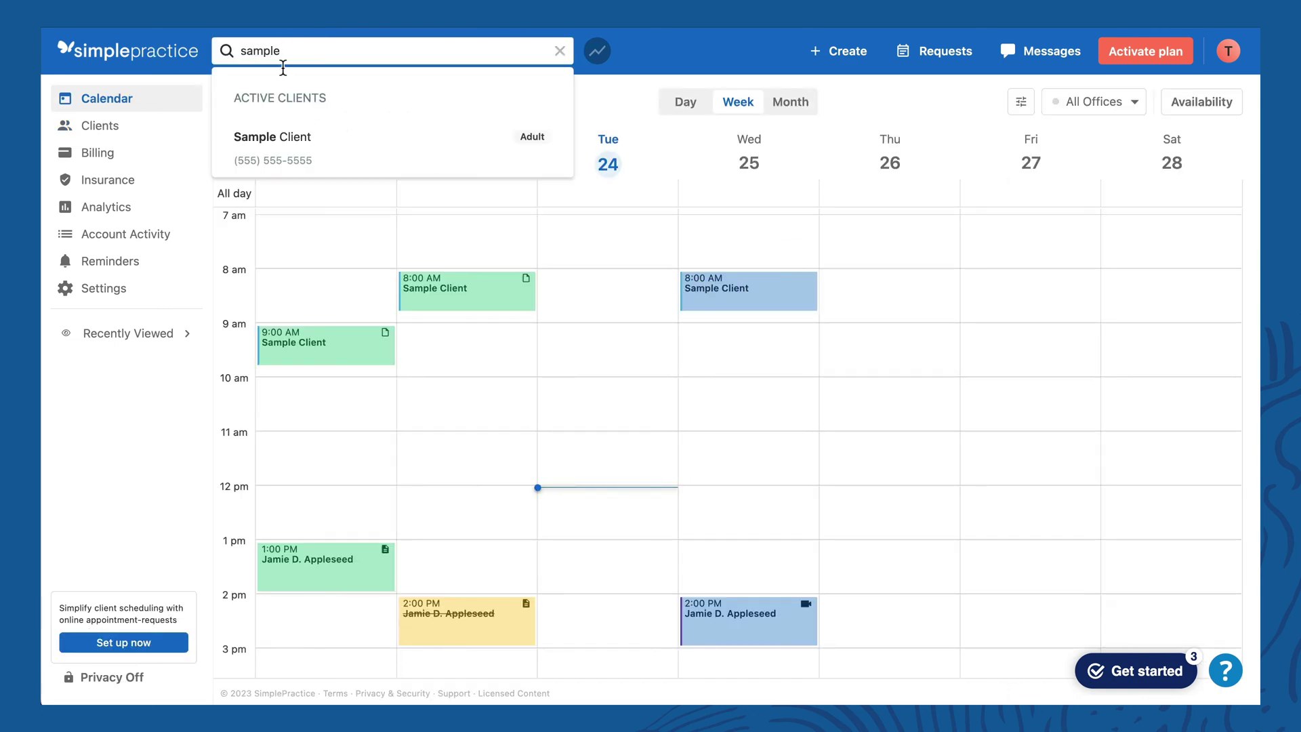
{"action": "left_click", "coordinate": [279, 137]}
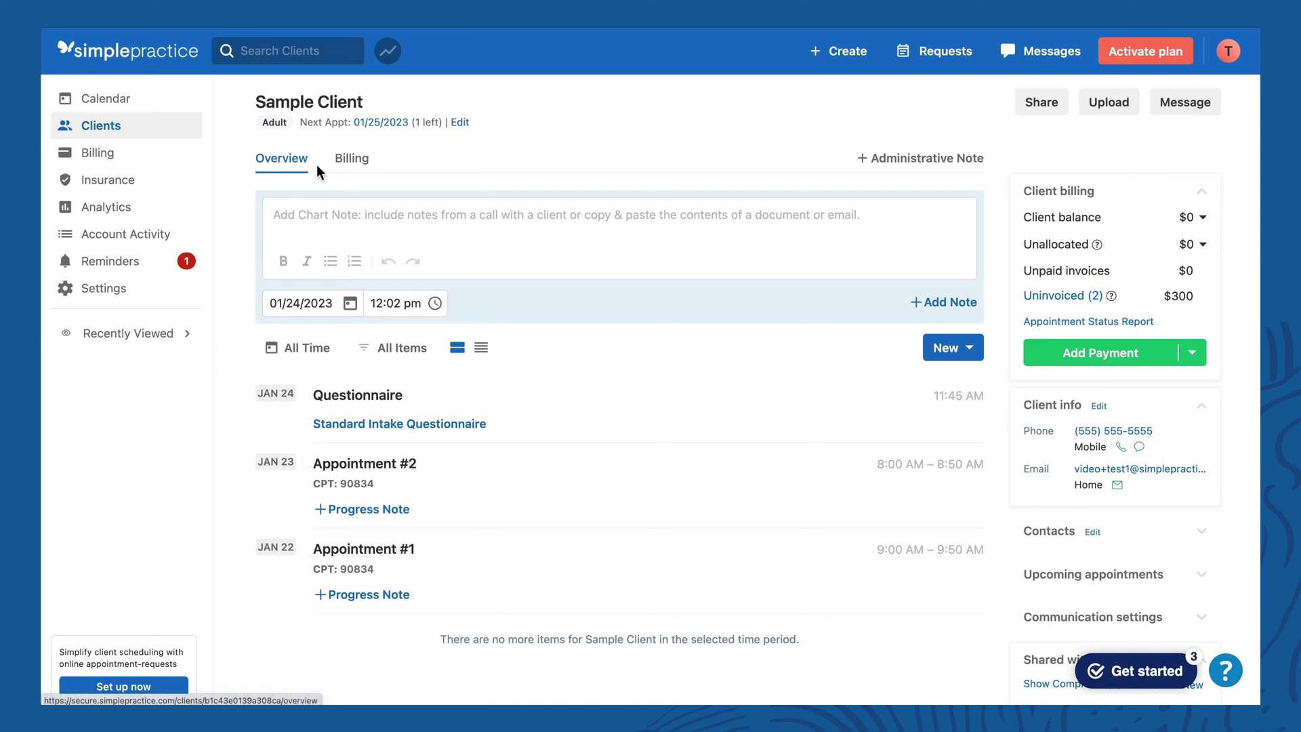
{"action": "left_click", "coordinate": [357, 173]}
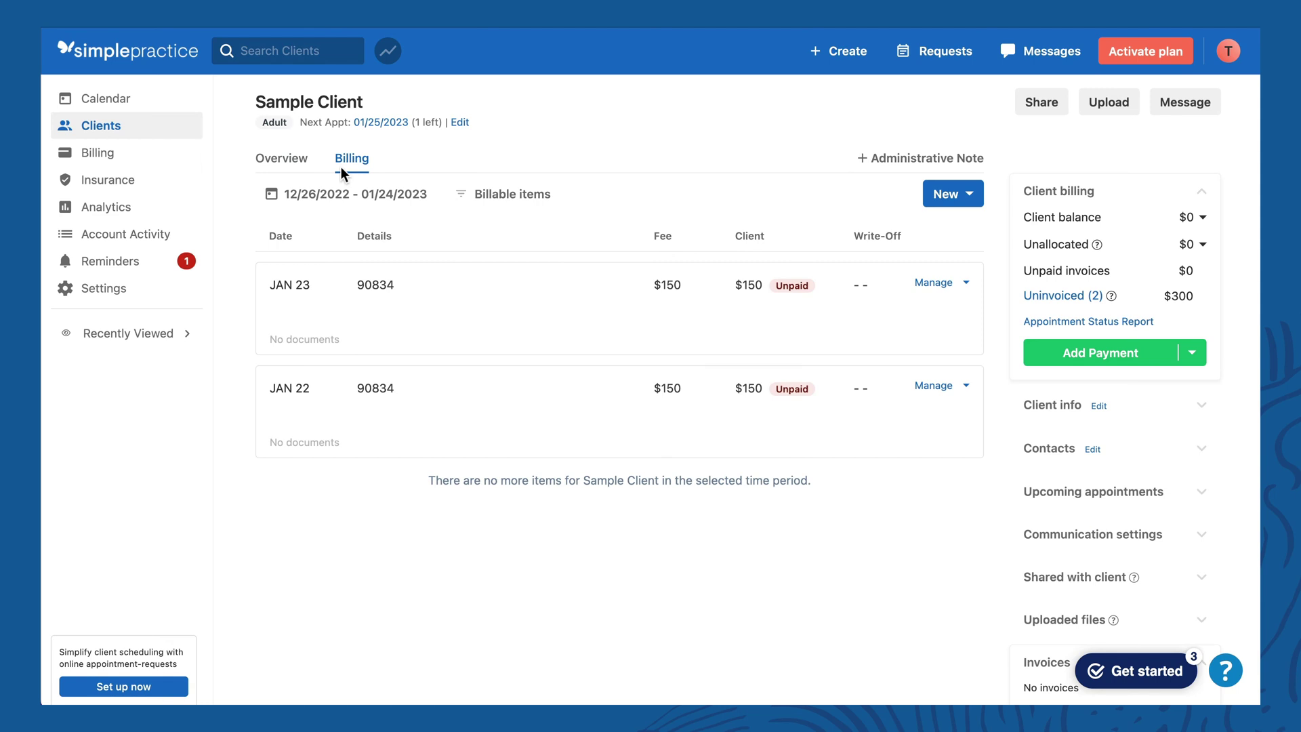
{"action": "left_click", "coordinate": [289, 165]}
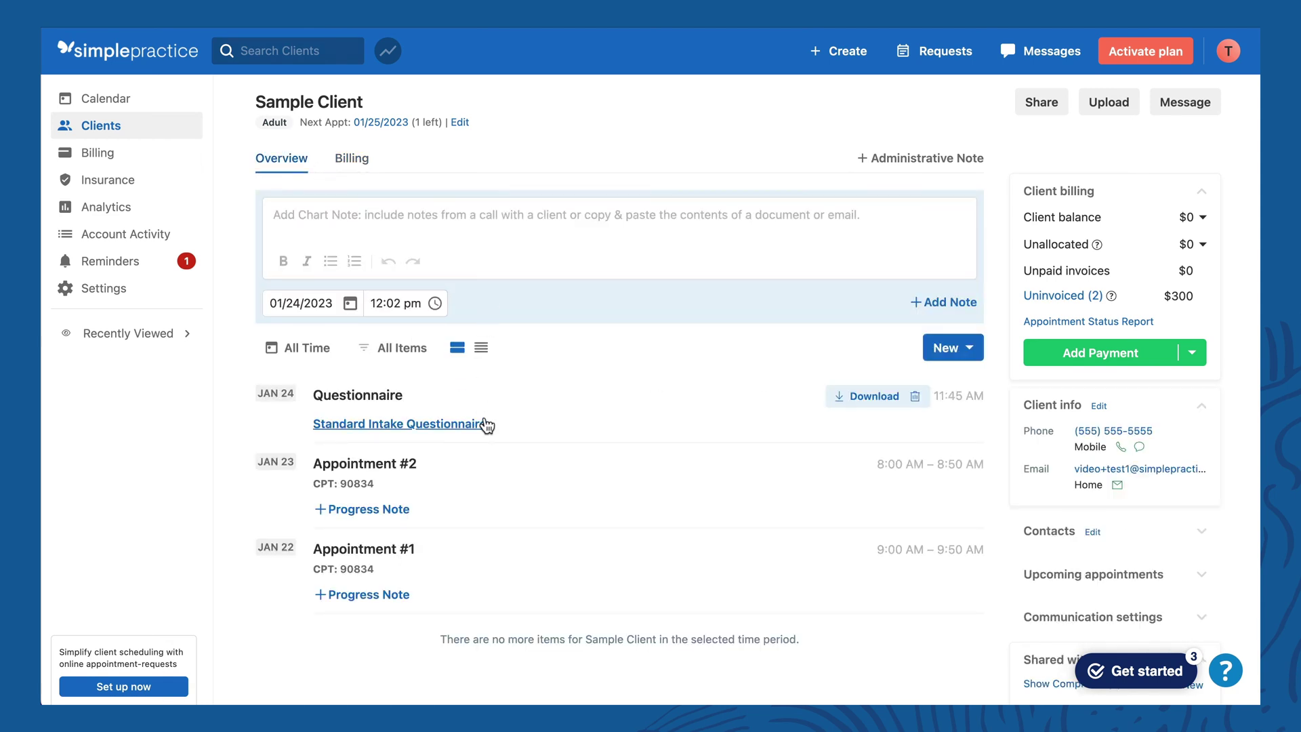
{"action": "left_click", "coordinate": [357, 162]}
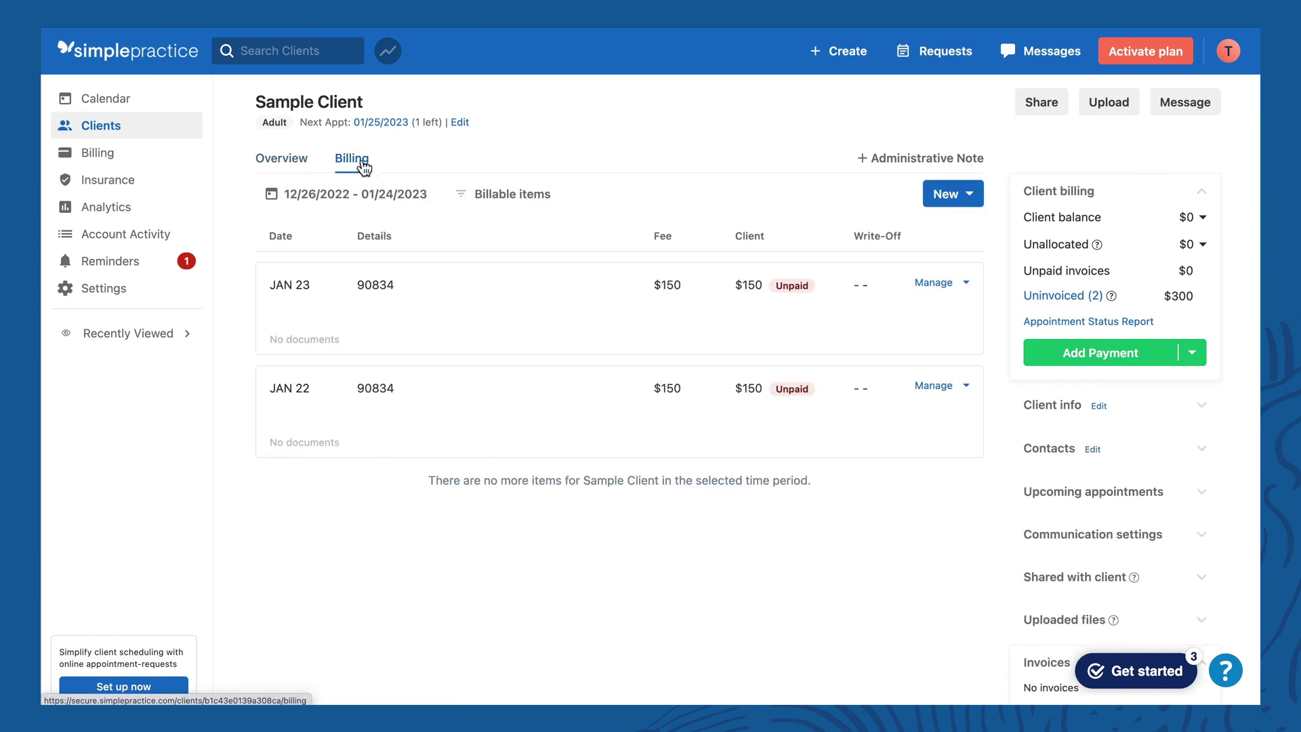
Set the date range of Sample Client's billing records to This Year
{"action": "left_click", "coordinate": [416, 201]}
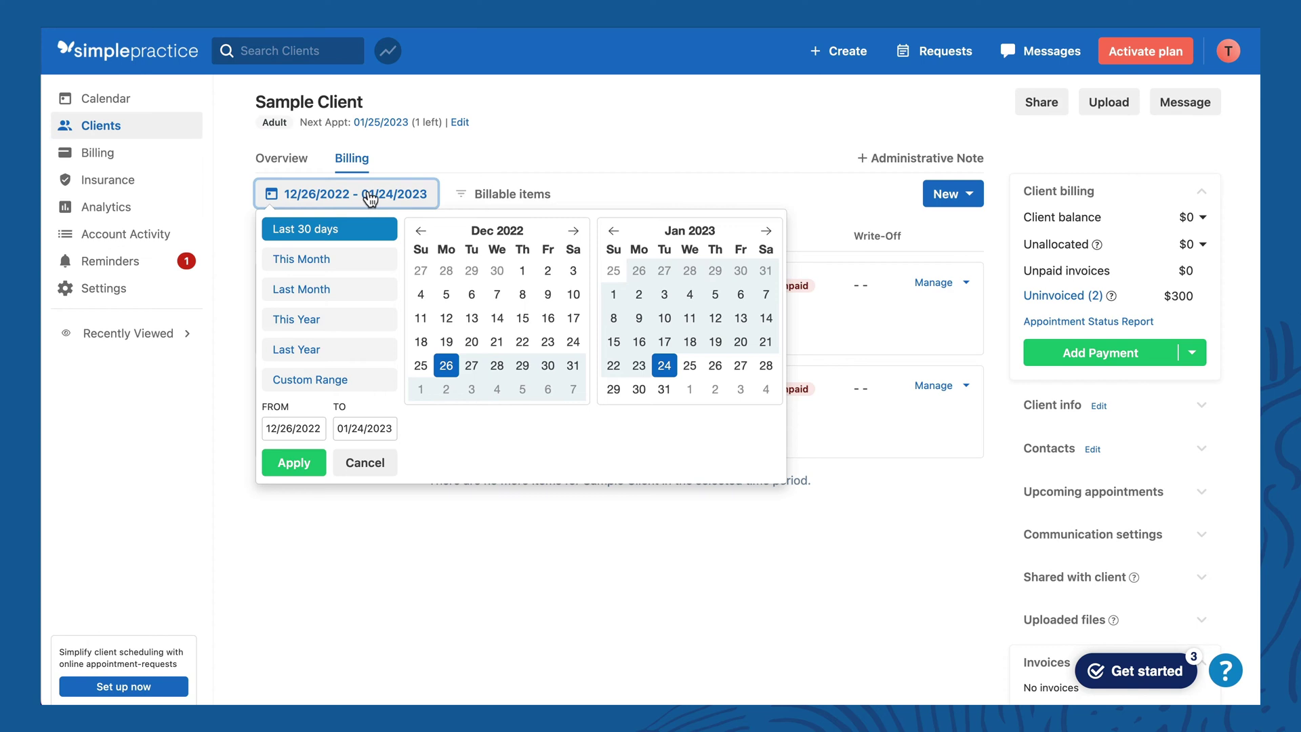
{"action": "left_click", "coordinate": [352, 319]}
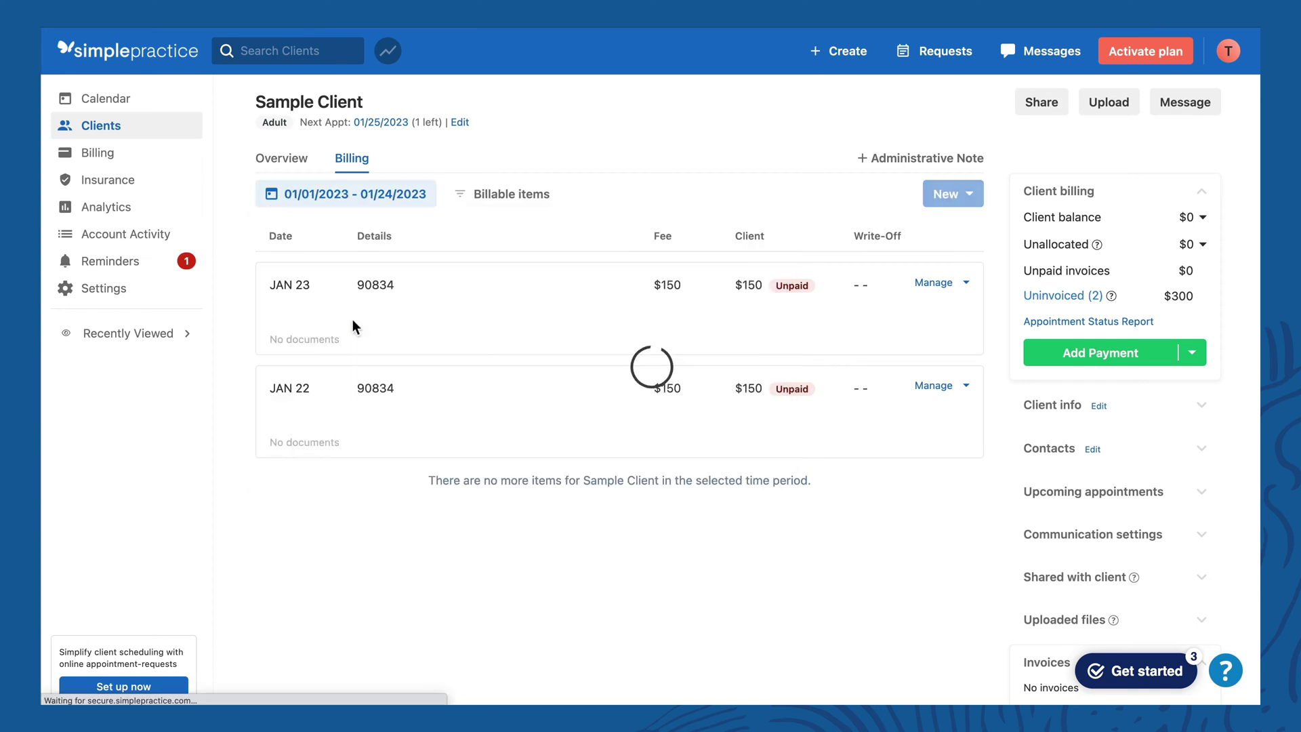
{"action": "left_click", "coordinate": [398, 204]}
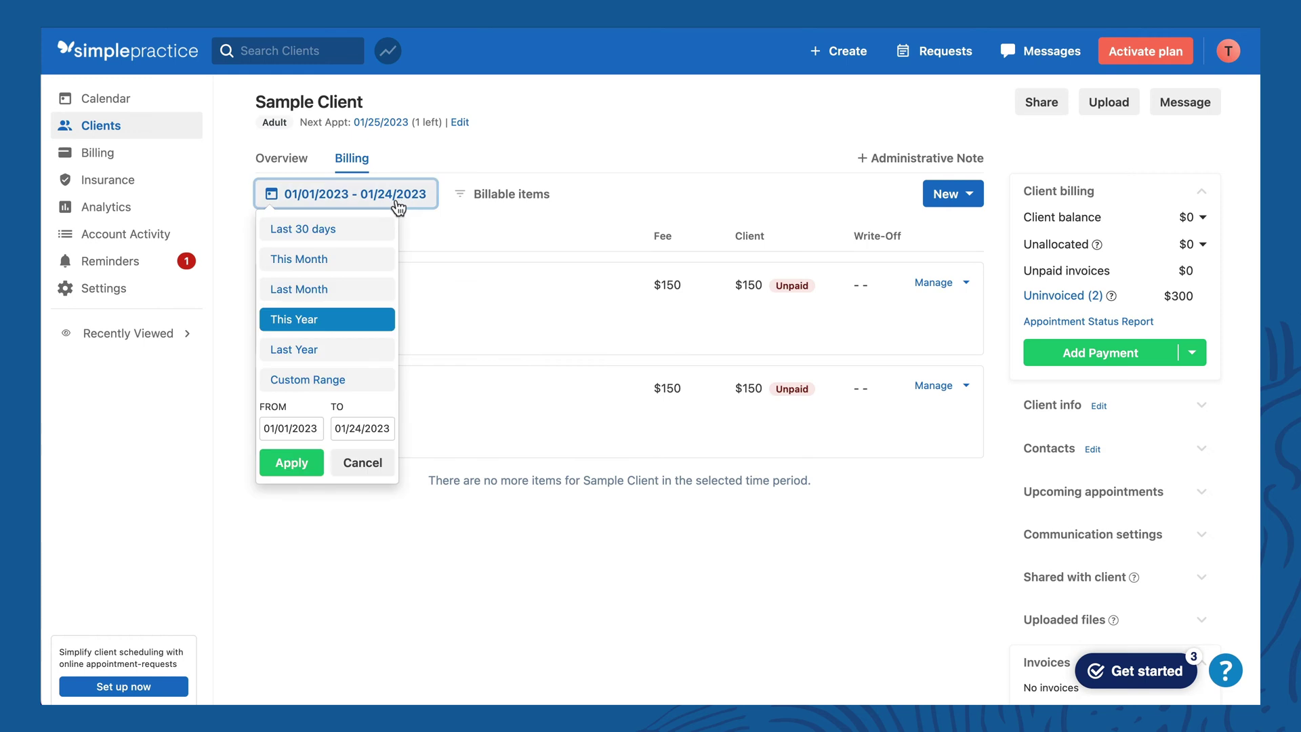
{"action": "left_click", "coordinate": [503, 198]}
Look through the filters for billing items and the types of billing documents that can be created
{"action": "left_click", "coordinate": [503, 198]}
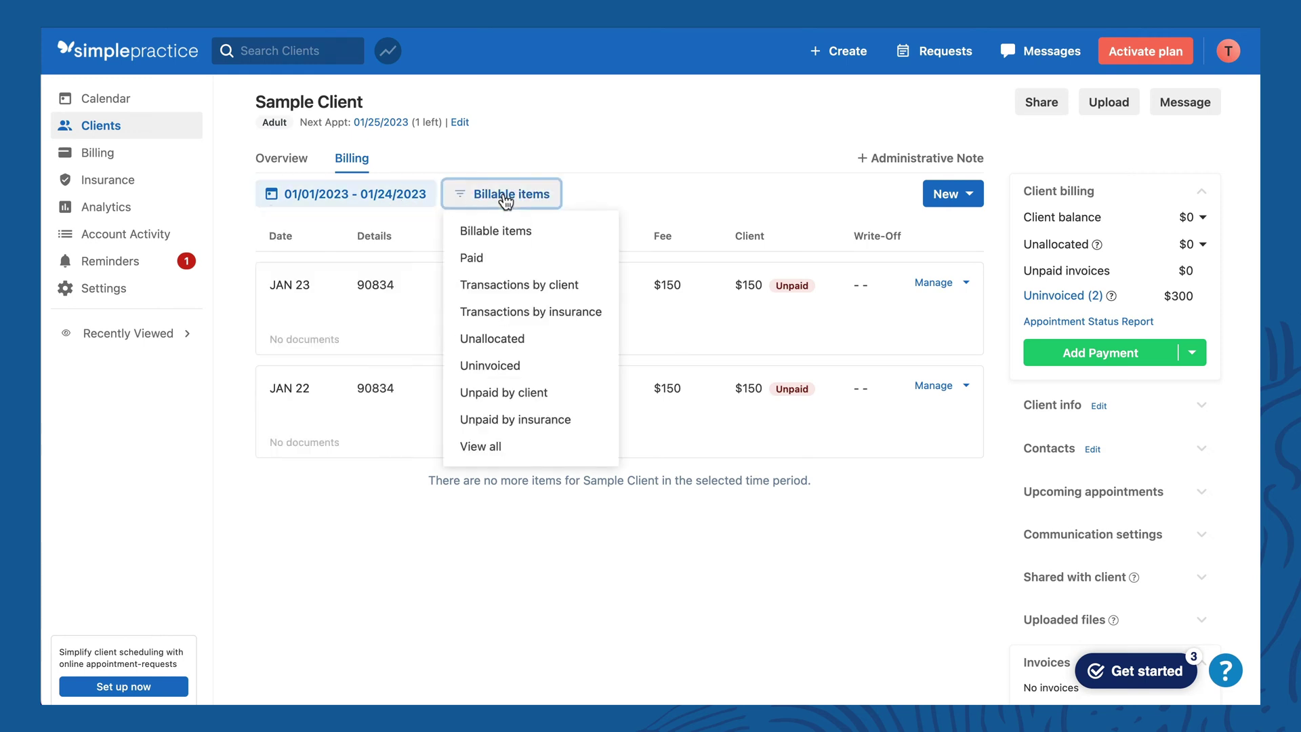
{"action": "left_click", "coordinate": [538, 196]}
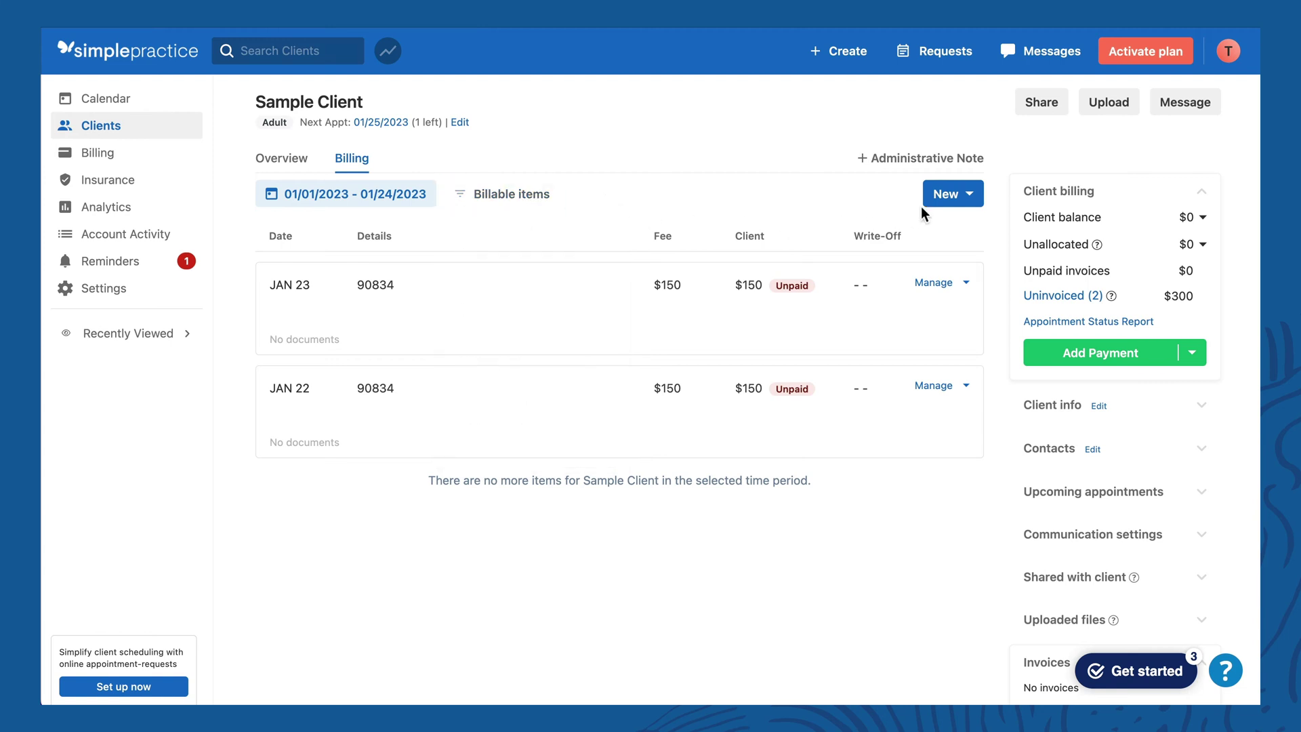
{"action": "left_click", "coordinate": [970, 198]}
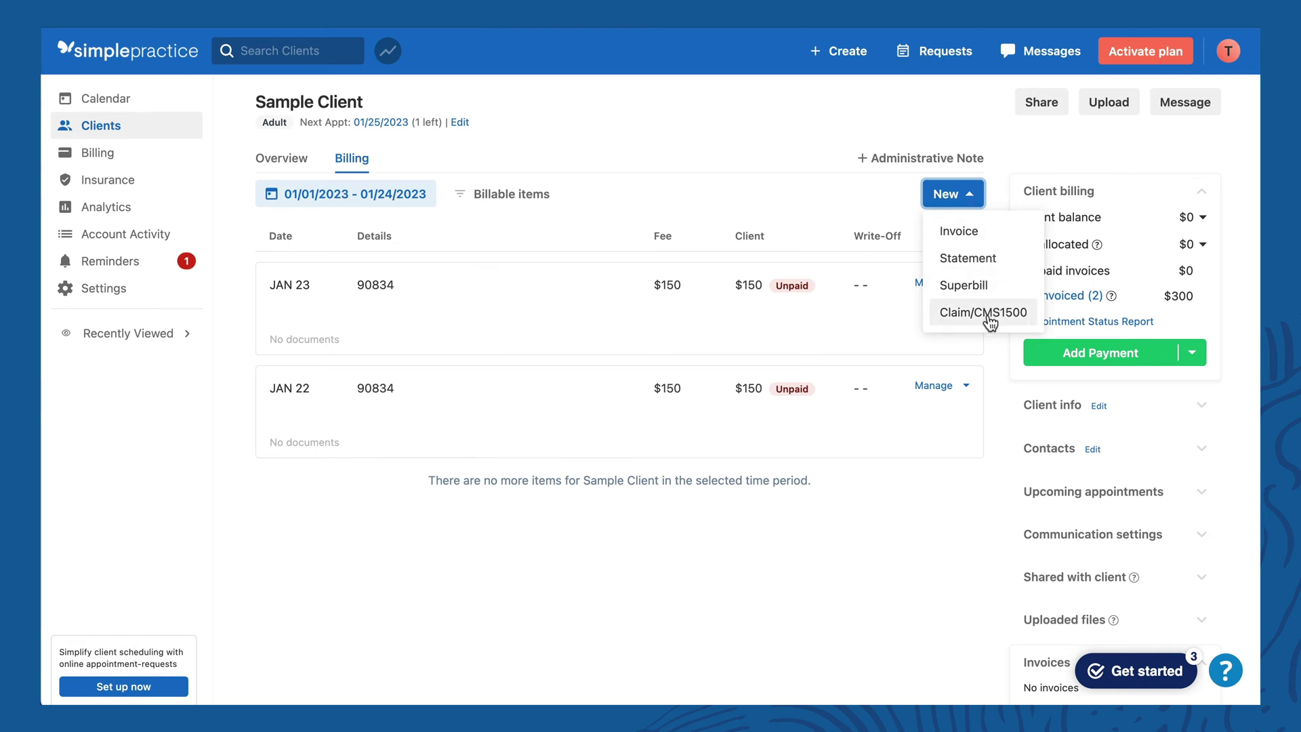
{"action": "left_click", "coordinate": [956, 198]}
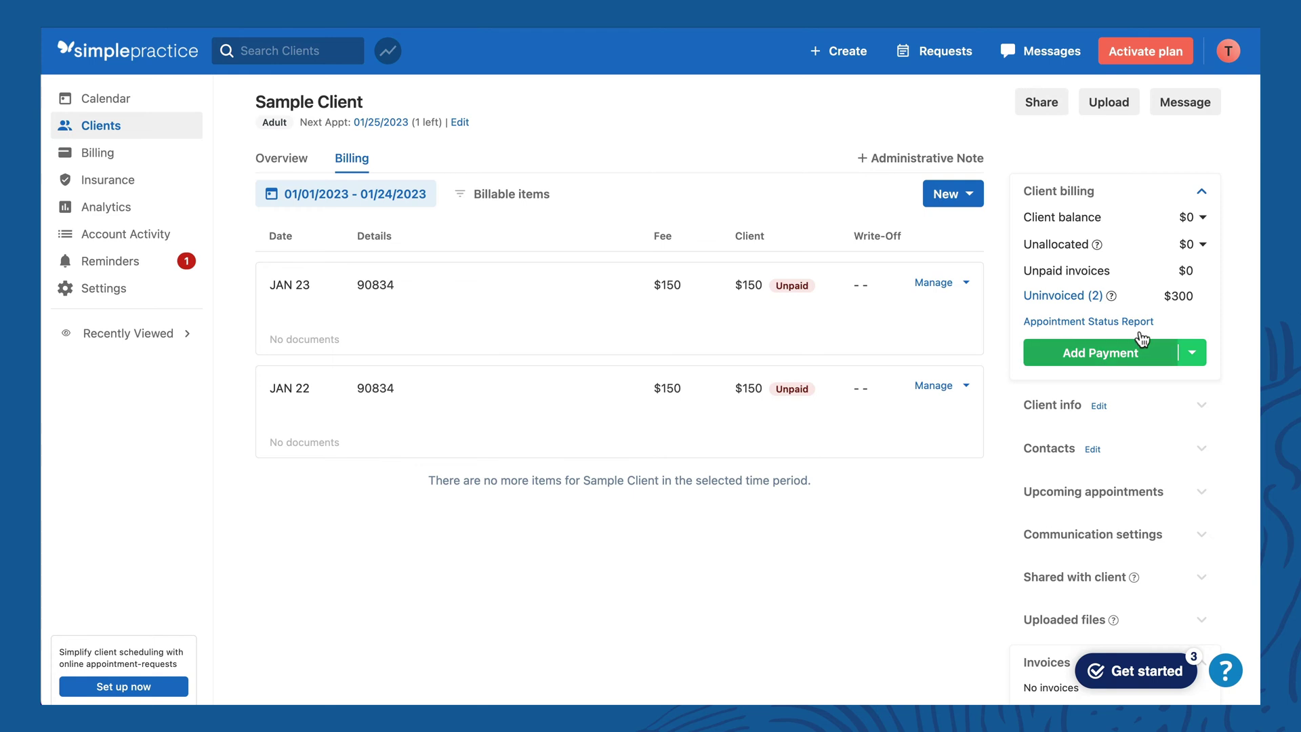
Examine the breakdowns of the client balance and unallocated amounts, and check the available new billing documents again
{"action": "left_click", "coordinate": [1203, 218]}
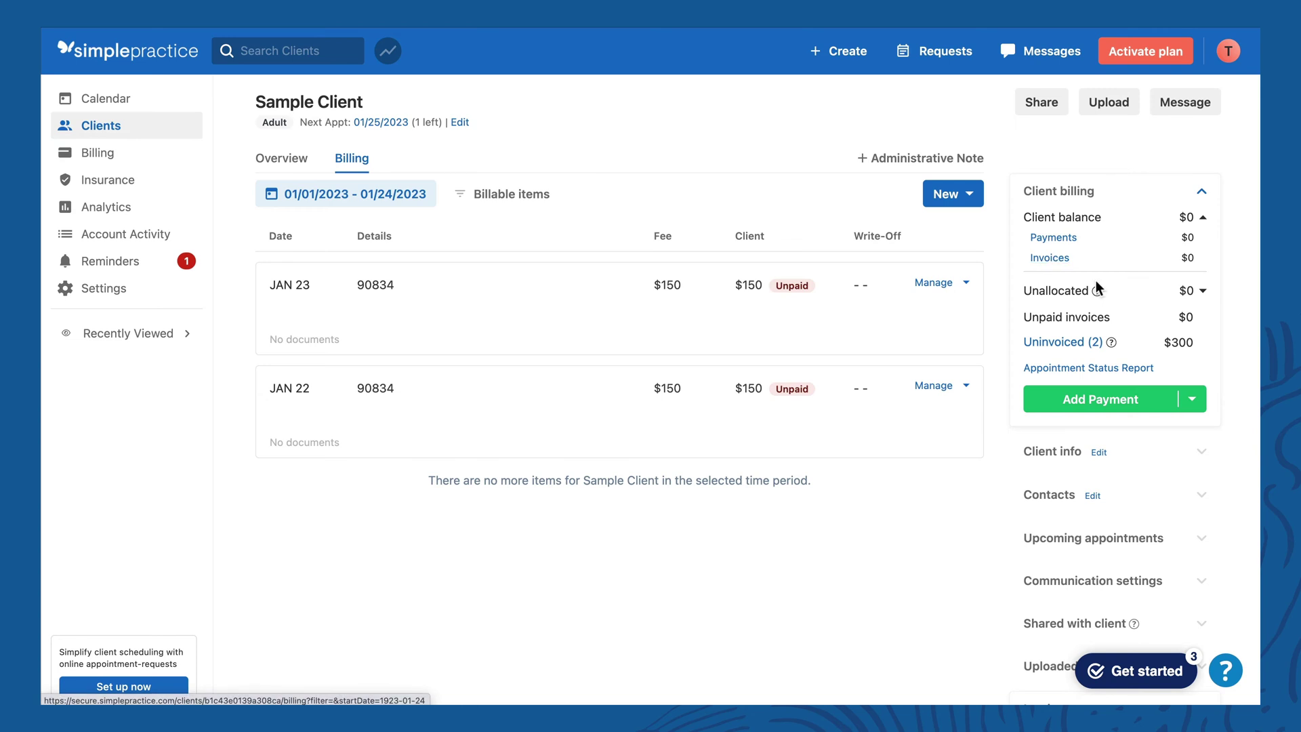
{"action": "left_click", "coordinate": [1204, 293]}
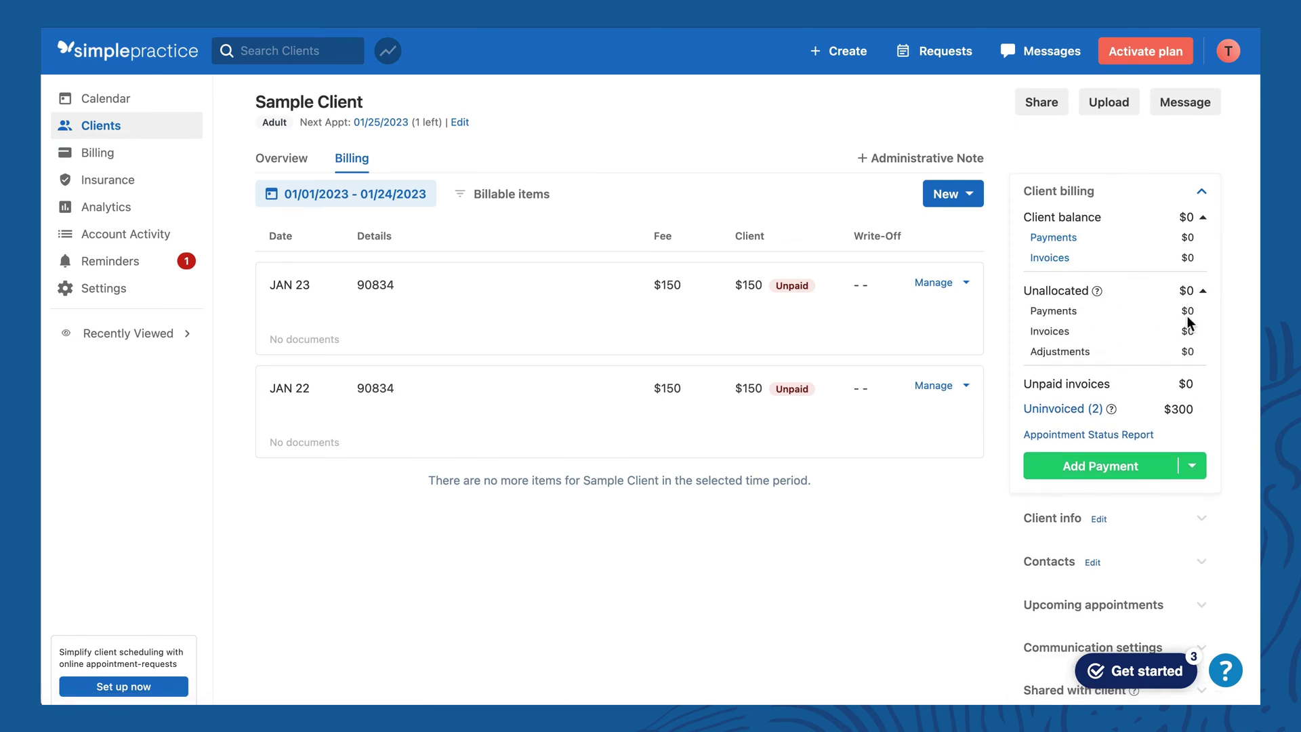
{"action": "left_click", "coordinate": [1203, 292]}
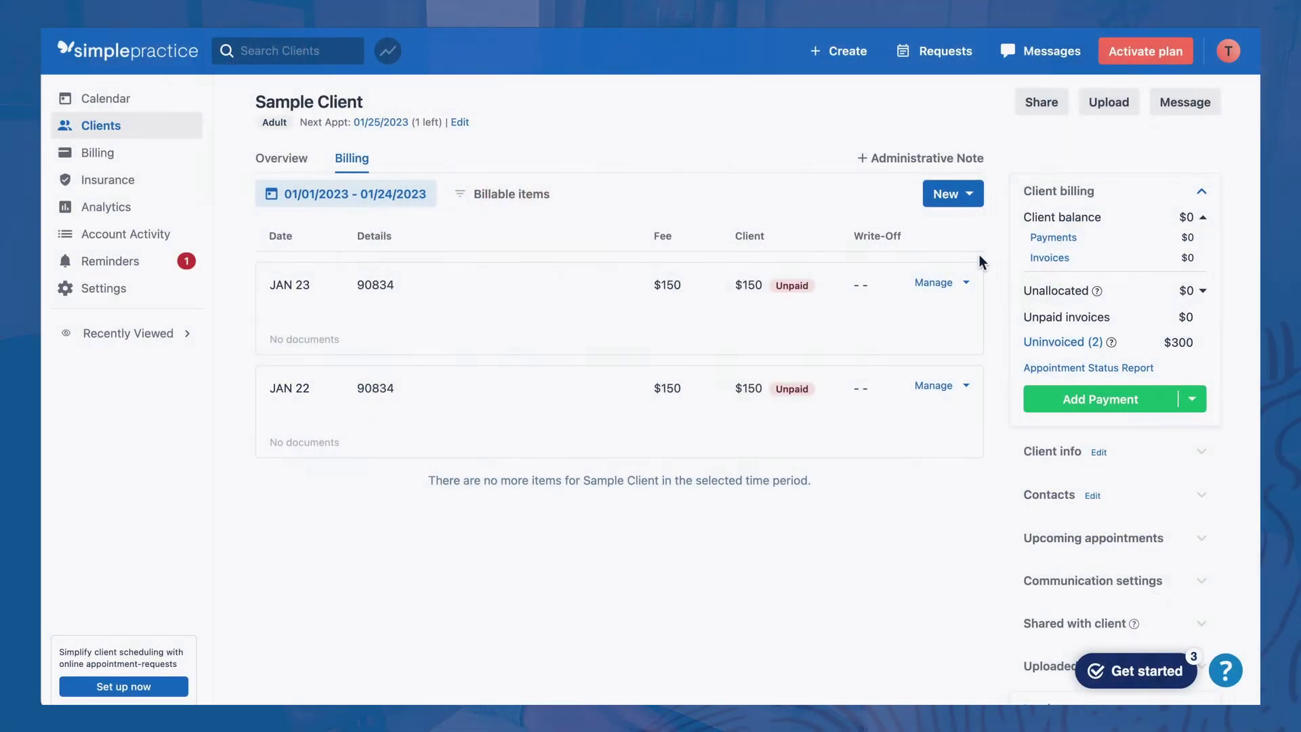
{"action": "left_click", "coordinate": [954, 194]}
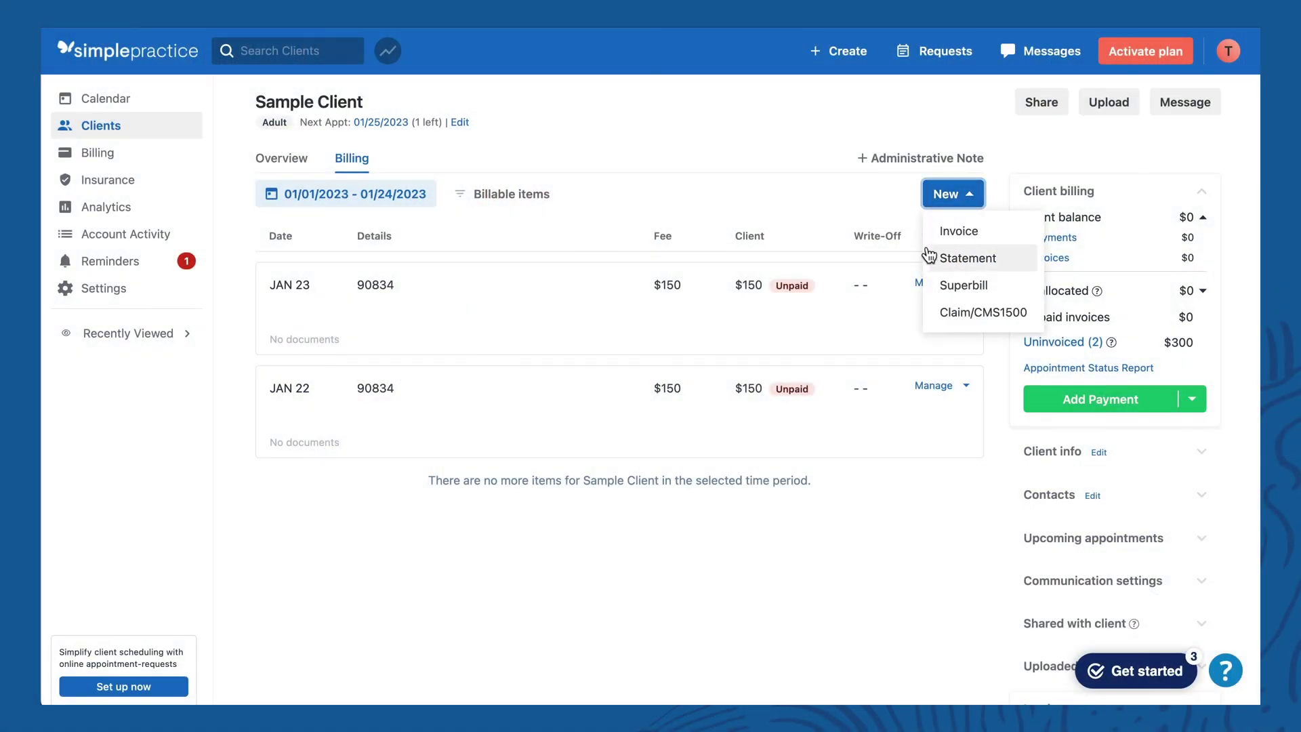
{"action": "left_click", "coordinate": [907, 216]}
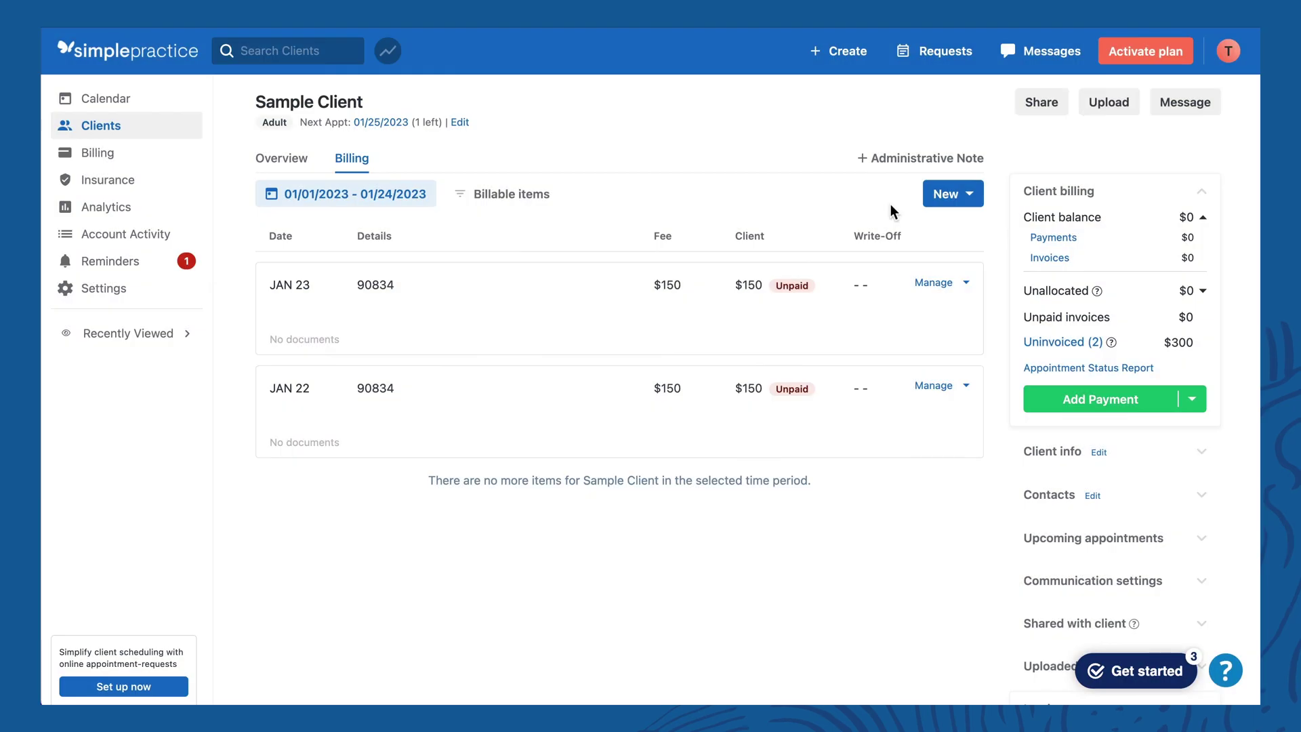
Create an invoice for the January 23 session with a payment, keeping that invoice selected in the payment form
{"action": "left_click", "coordinate": [966, 284]}
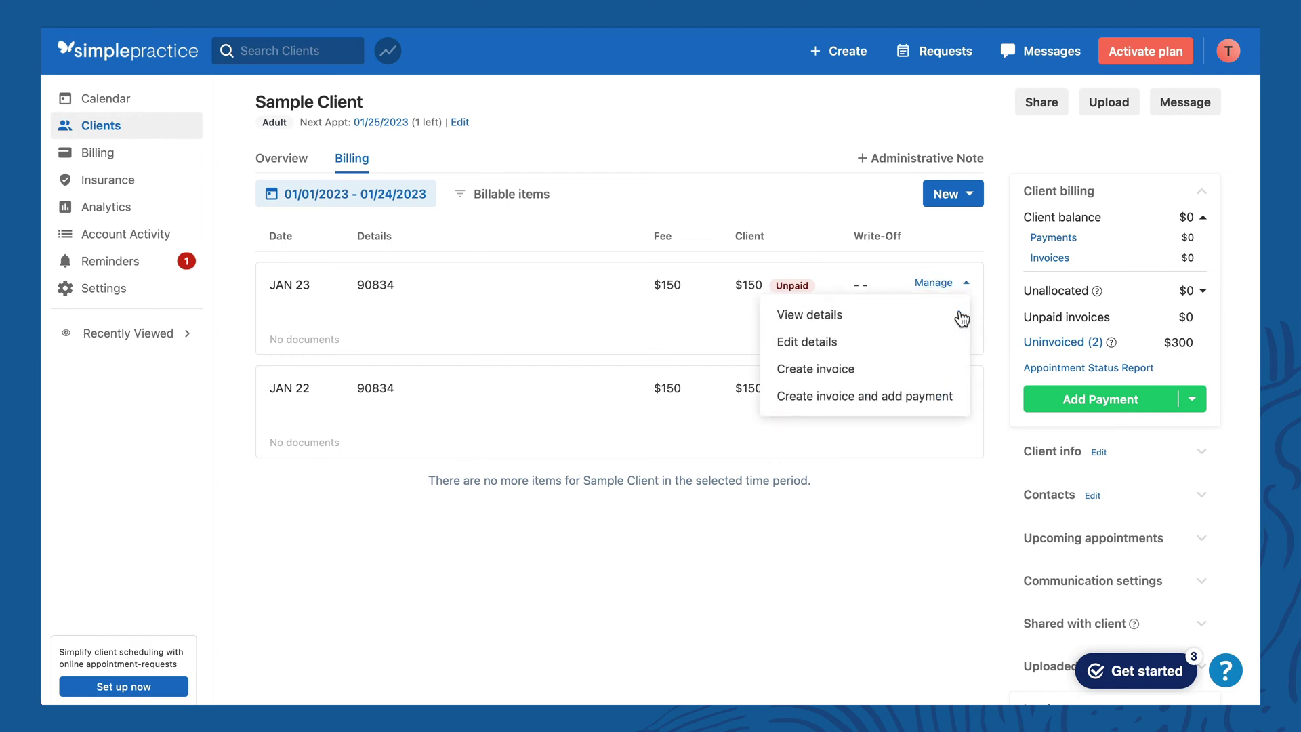
{"action": "left_click", "coordinate": [952, 395]}
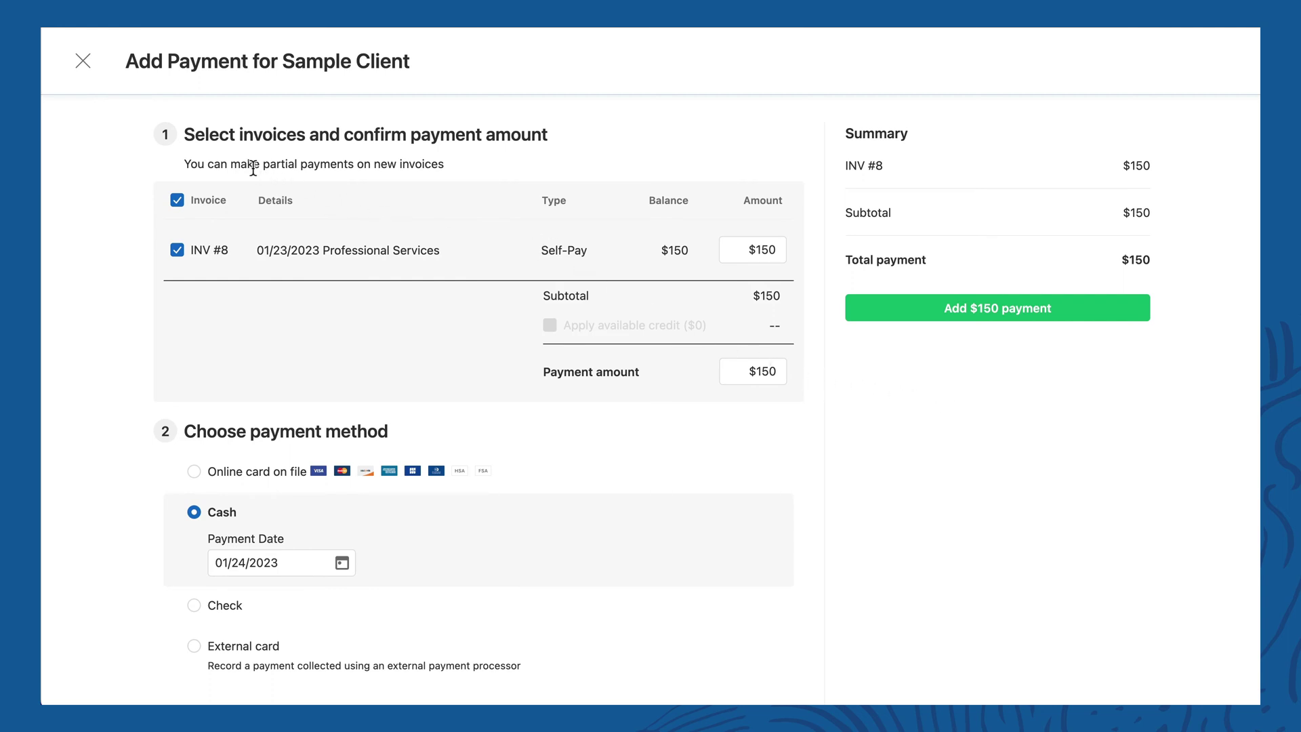
{"action": "left_click", "coordinate": [177, 252]}
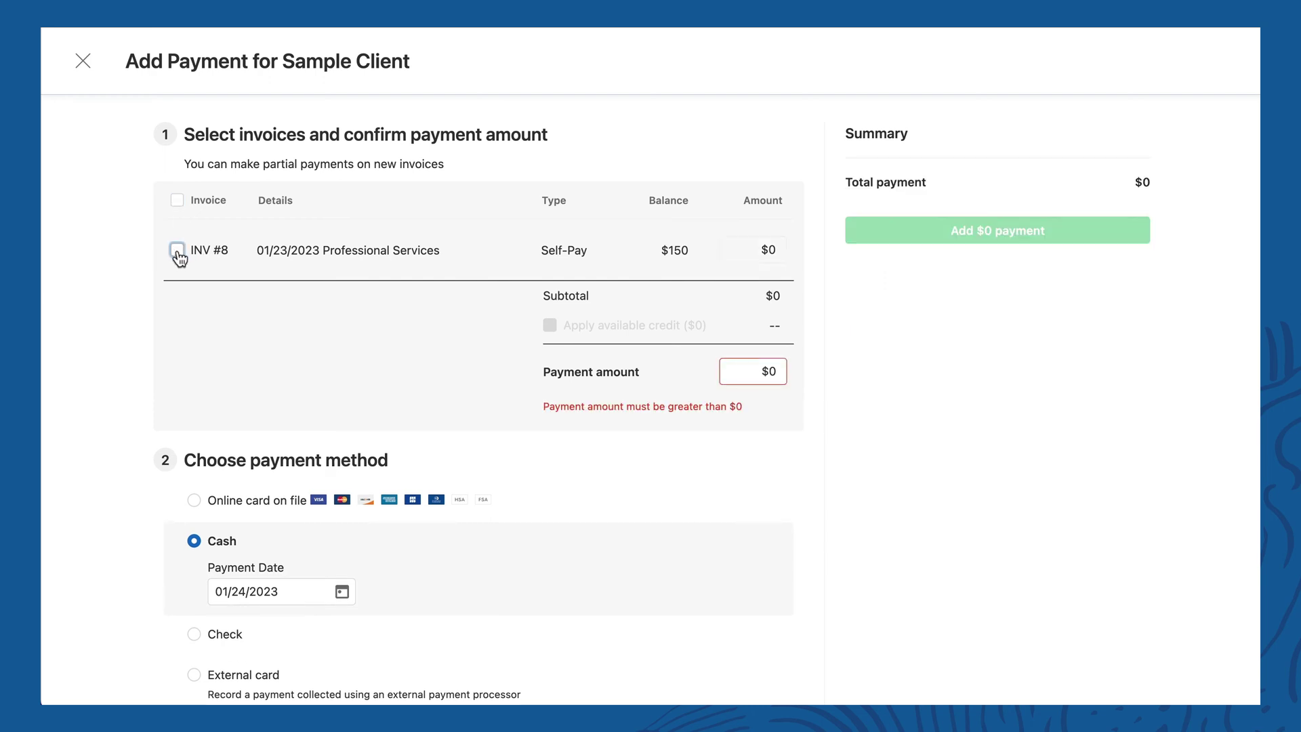
{"action": "left_click", "coordinate": [178, 255]}
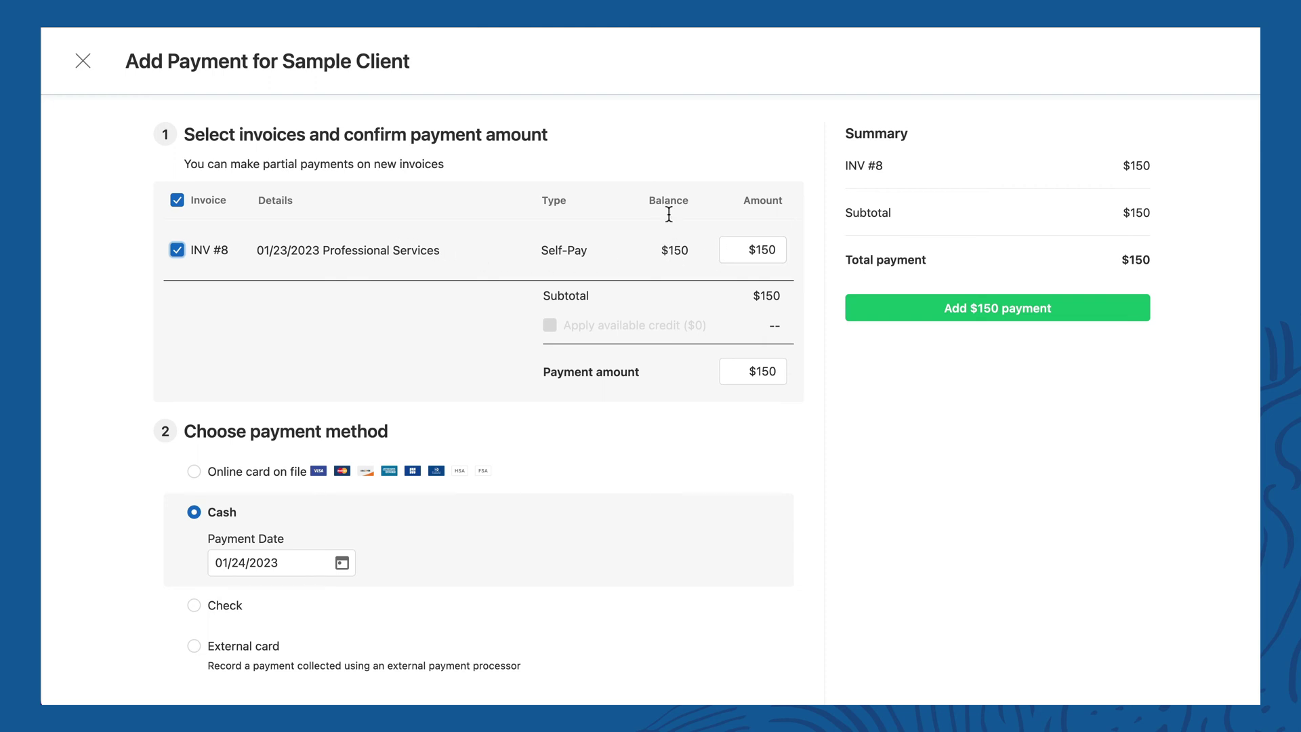
Try a partial payment of $100 on the January 23 invoice, and restore its amount to $150
{"action": "left_click", "coordinate": [765, 251]}
{"action": "double_click", "coordinate": [780, 250]}
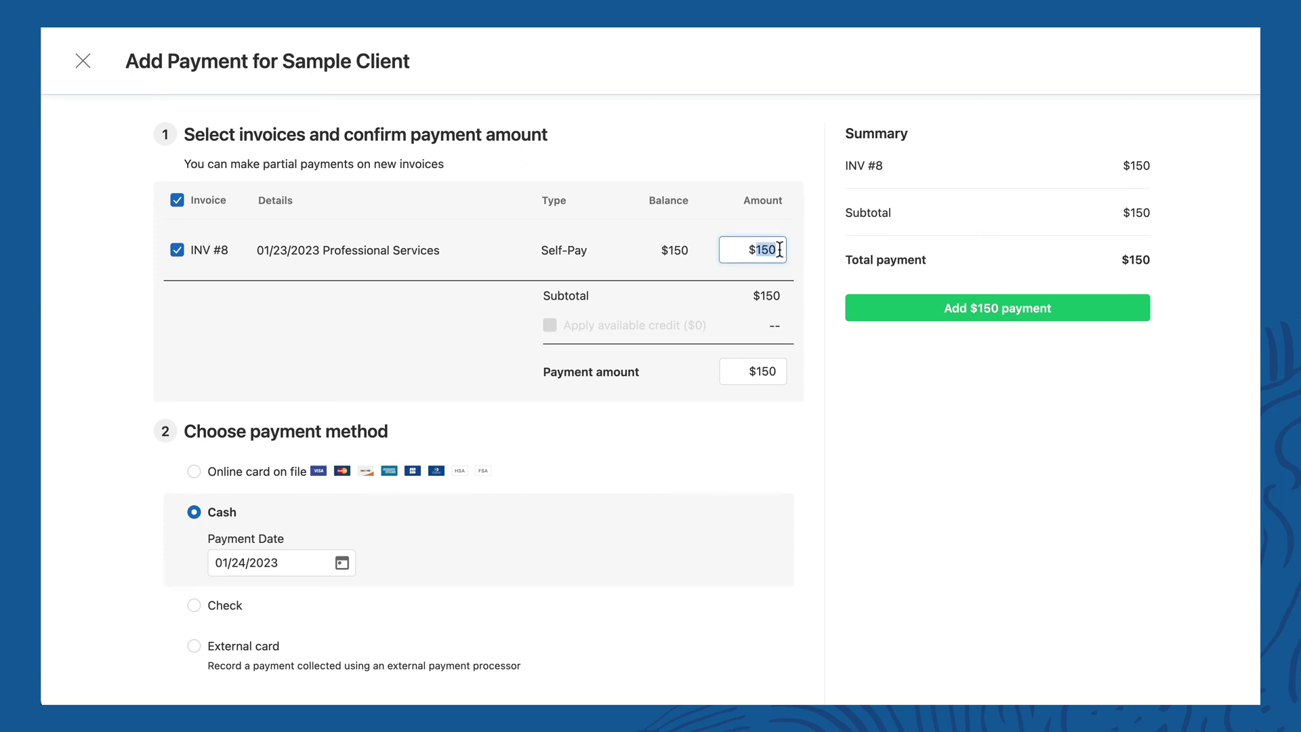
{"action": "type", "text": "100"}
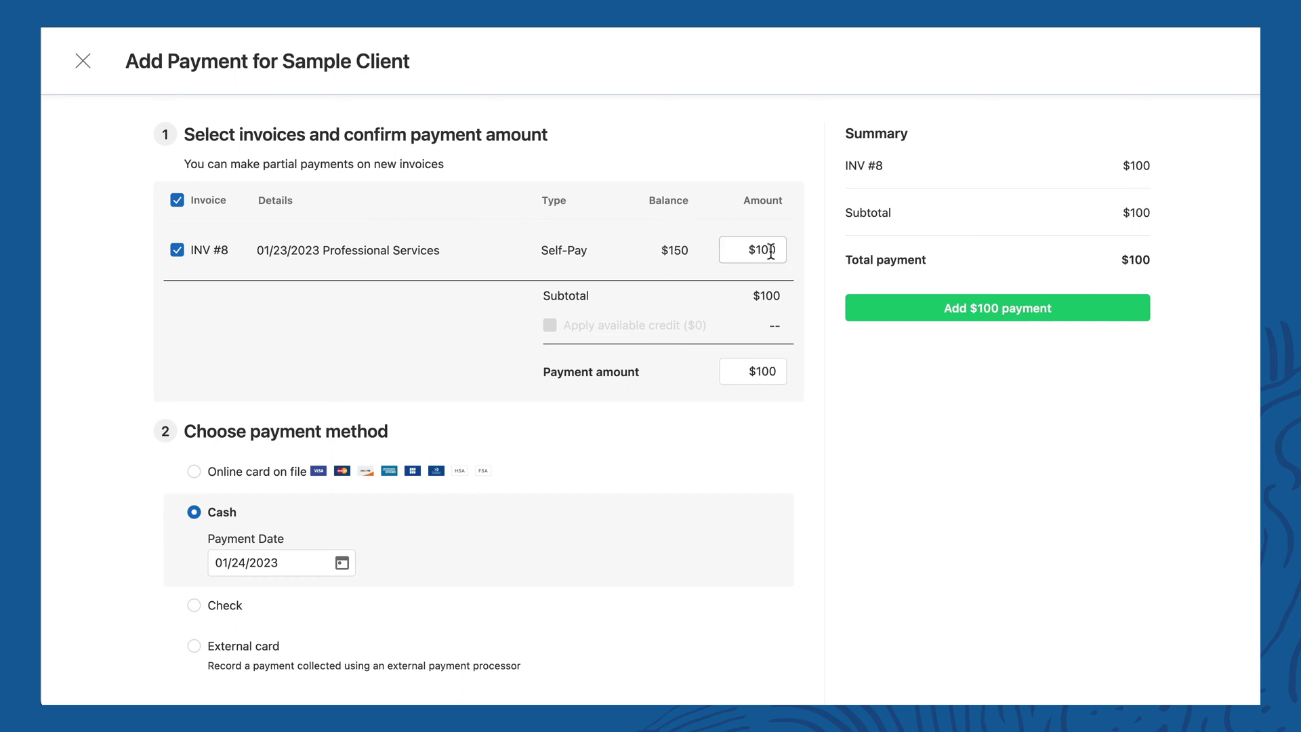
{"action": "double_click", "coordinate": [771, 252]}
{"action": "type", "text": "150"}
Try a total payment amount of $200 to create extra client credit, and return it to $150
{"action": "mouse_move", "coordinate": [569, 337]}
{"action": "double_click", "coordinate": [775, 371]}
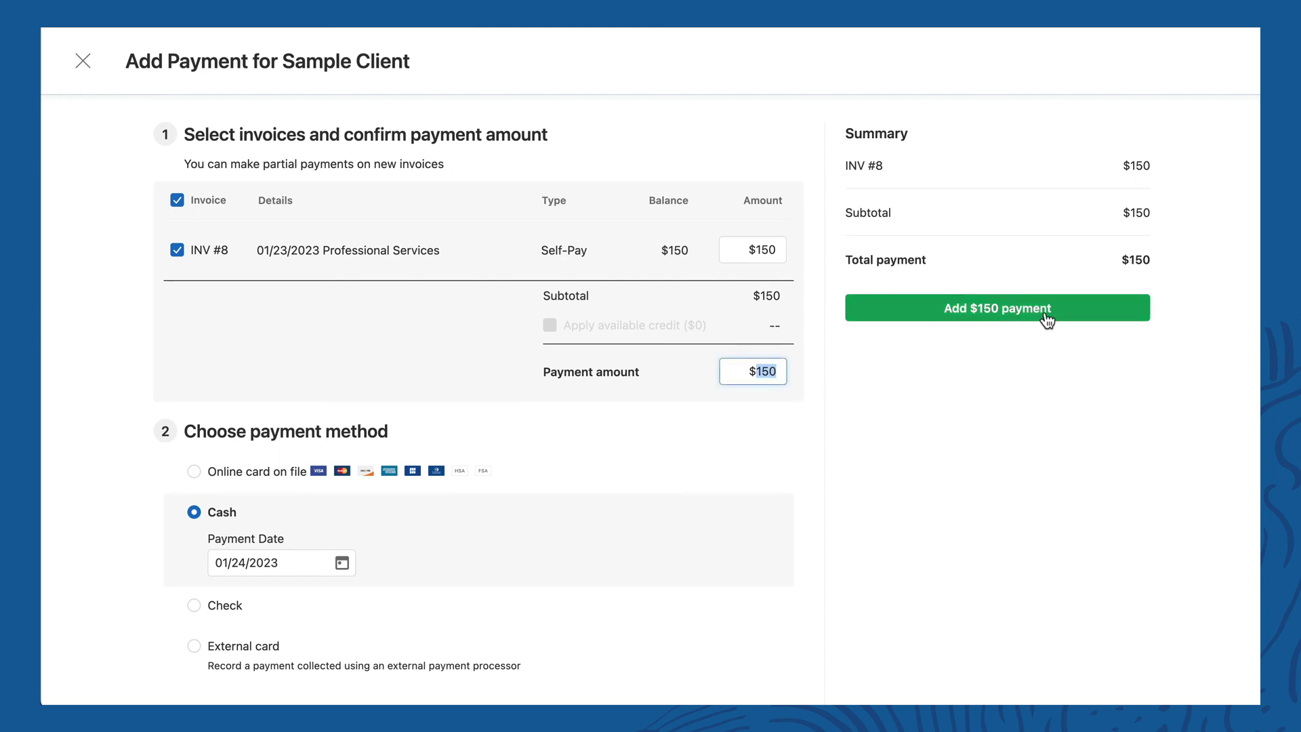
{"action": "triple_click", "coordinate": [777, 372]}
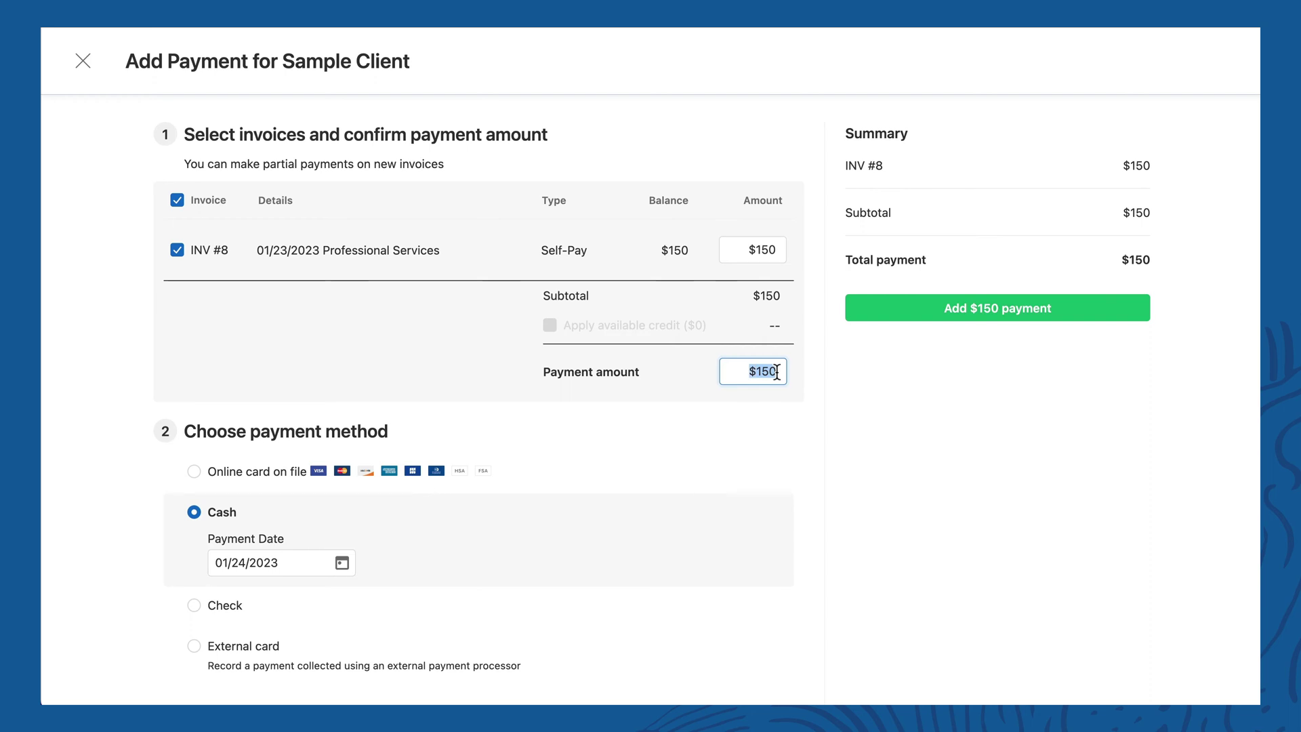
{"action": "type", "text": "200"}
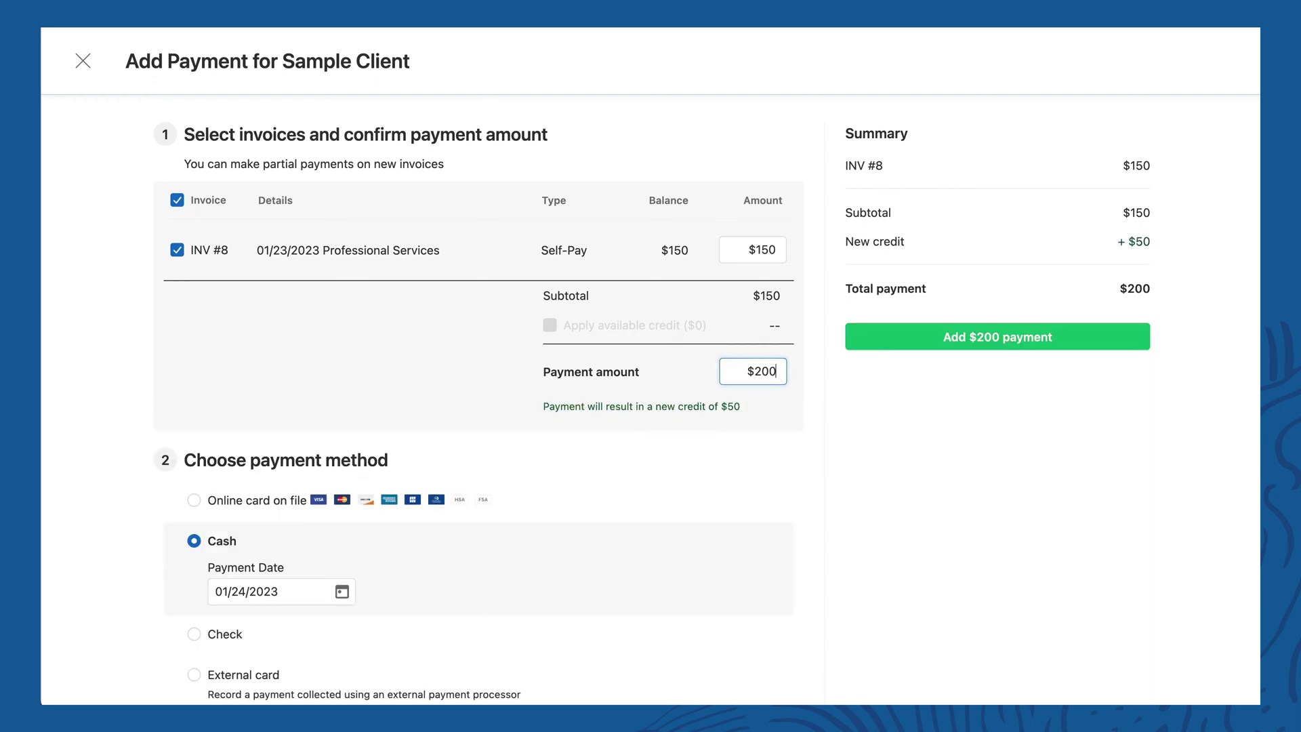
{"action": "scroll", "coordinate": [775, 366], "scroll_direction": "down", "scroll_amount": 1}
{"action": "scroll", "coordinate": [776, 365], "scroll_direction": "up", "scroll_amount": 1}
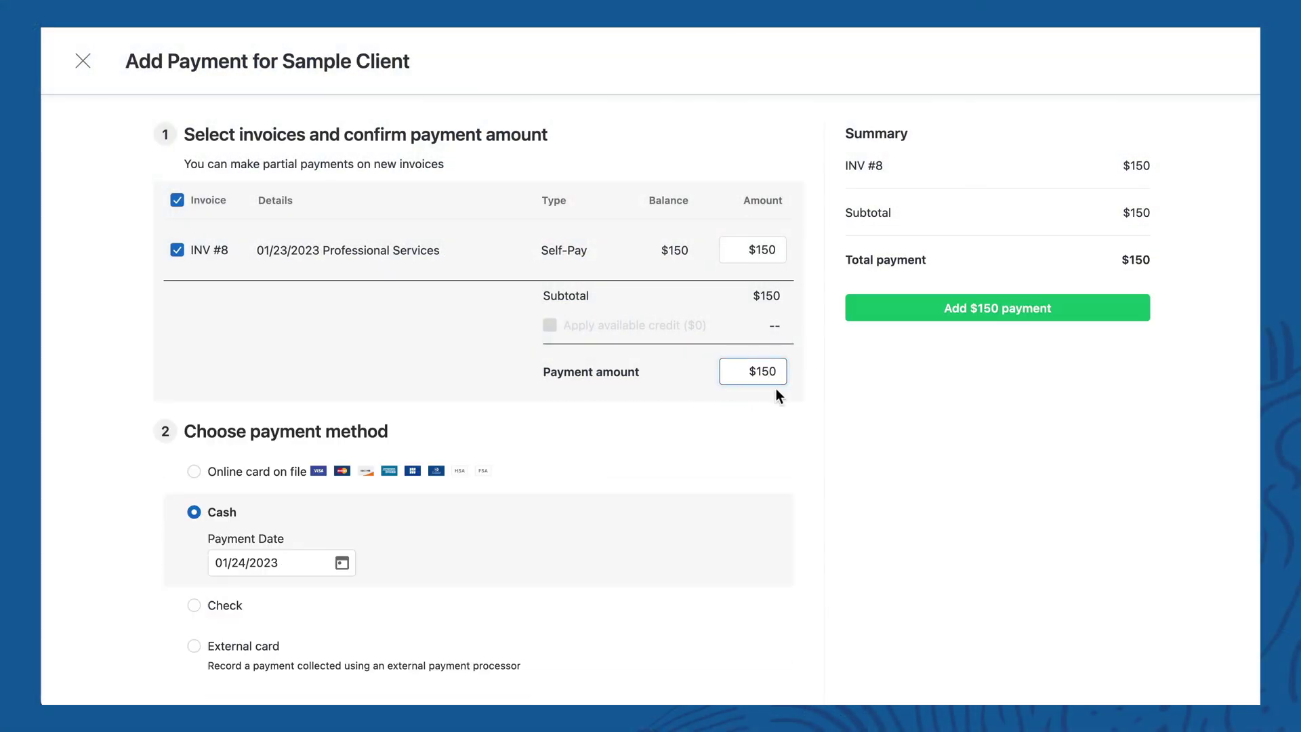
{"action": "left_click", "coordinate": [778, 395]}
Look through the details required for each payment method: online card on file, cash, check and external card
{"action": "scroll", "coordinate": [782, 386], "scroll_direction": "down", "scroll_amount": 2}
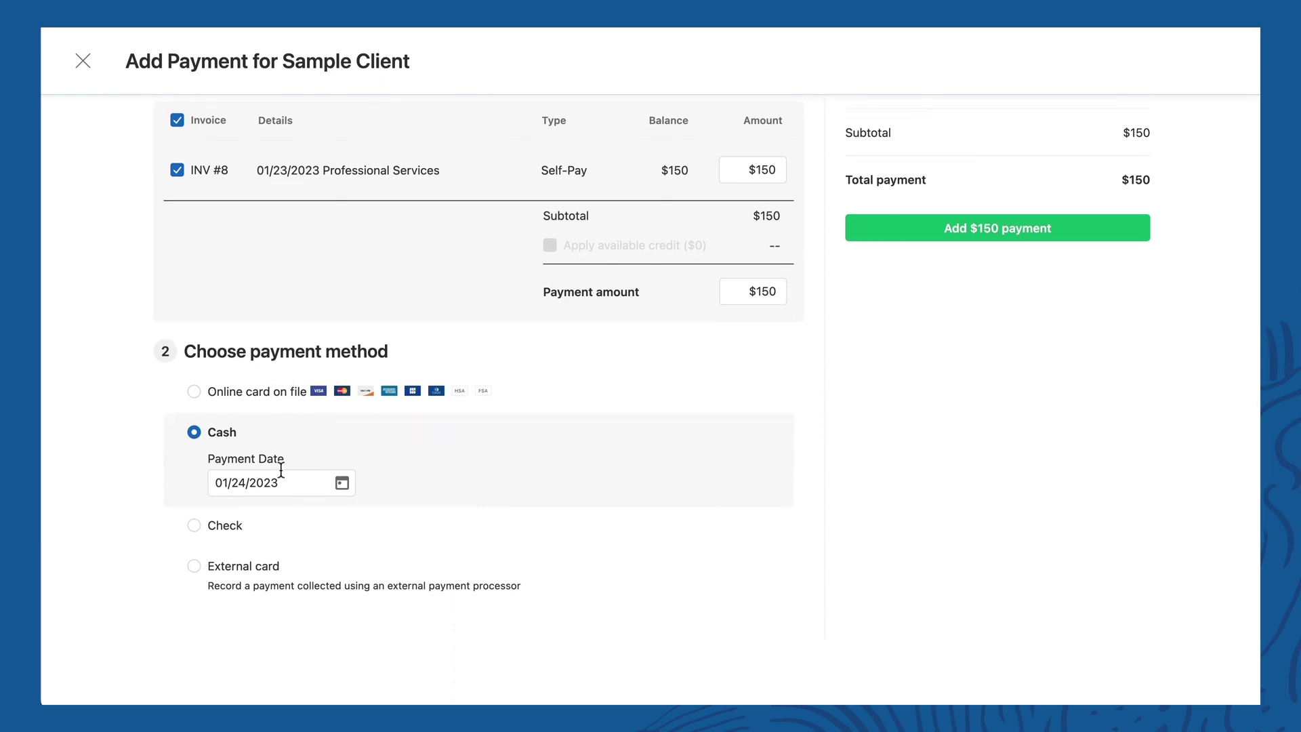
{"action": "left_click", "coordinate": [193, 394]}
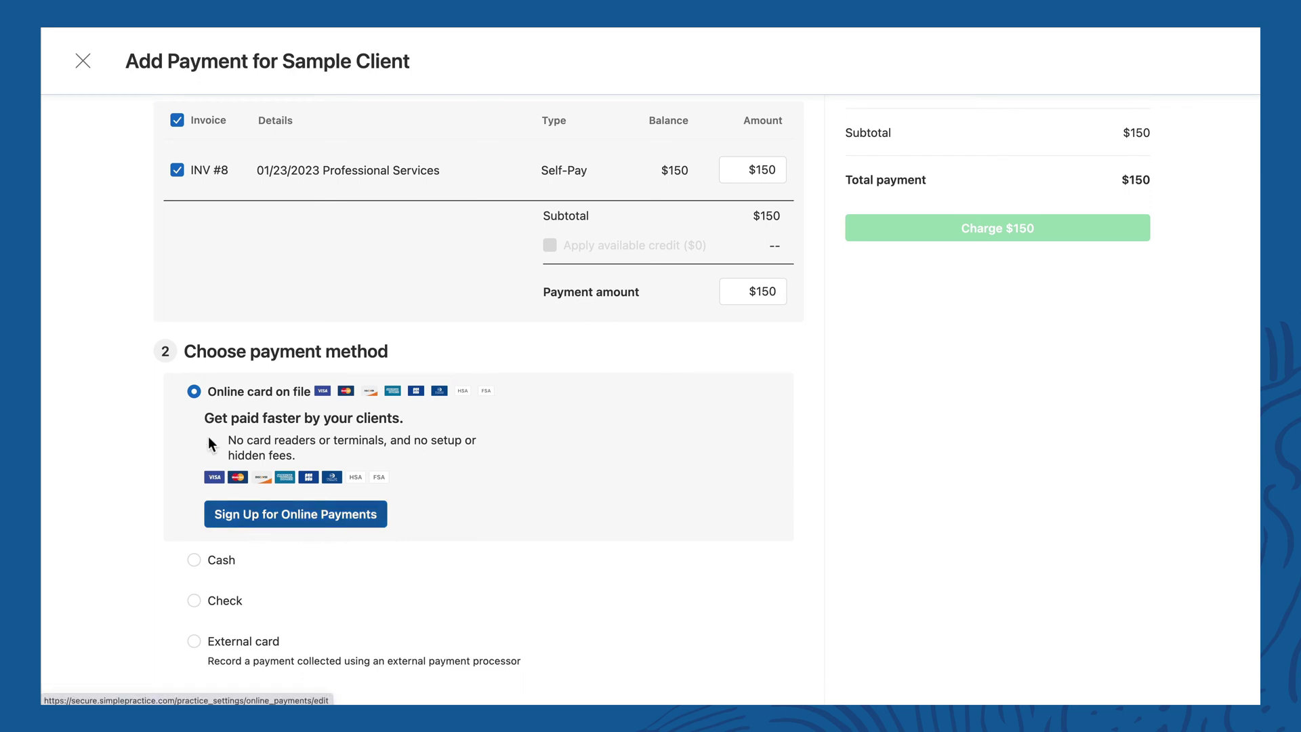
{"action": "scroll", "coordinate": [303, 398], "scroll_direction": "down", "scroll_amount": 1}
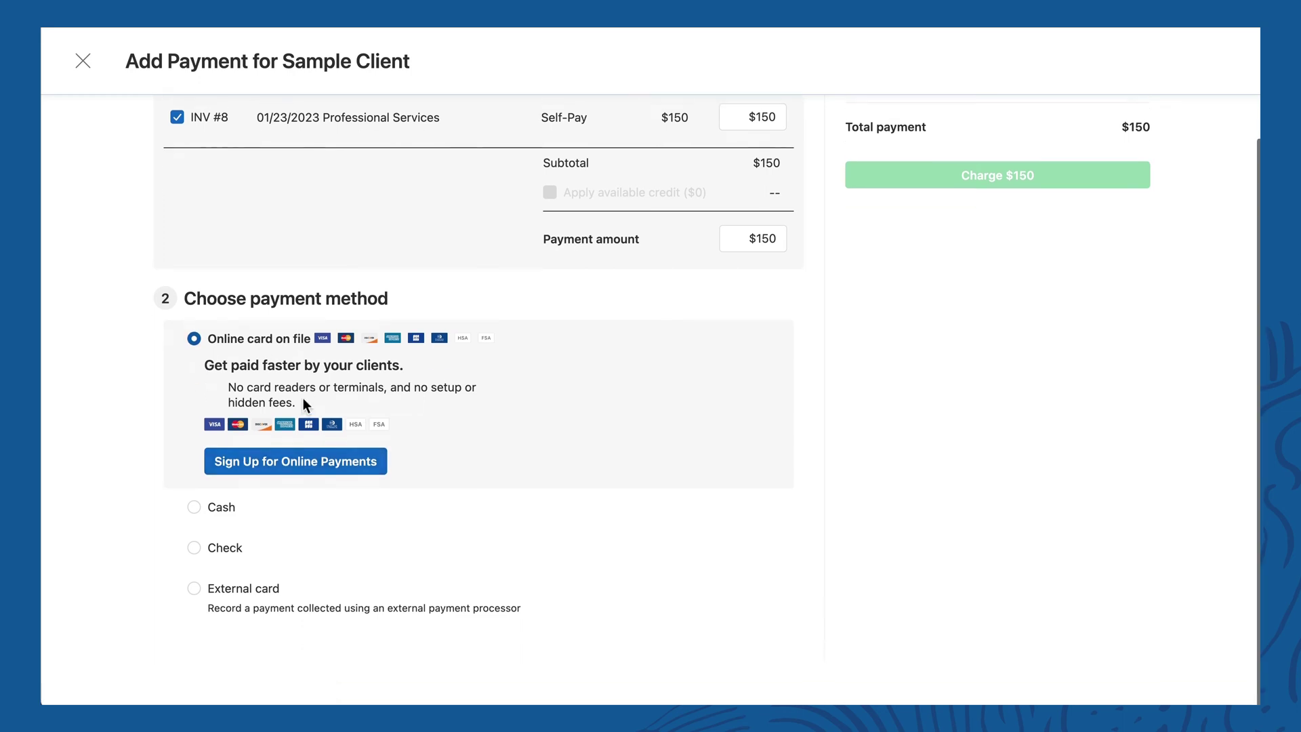
{"action": "left_click", "coordinate": [217, 511]}
{"action": "left_click", "coordinate": [220, 535]}
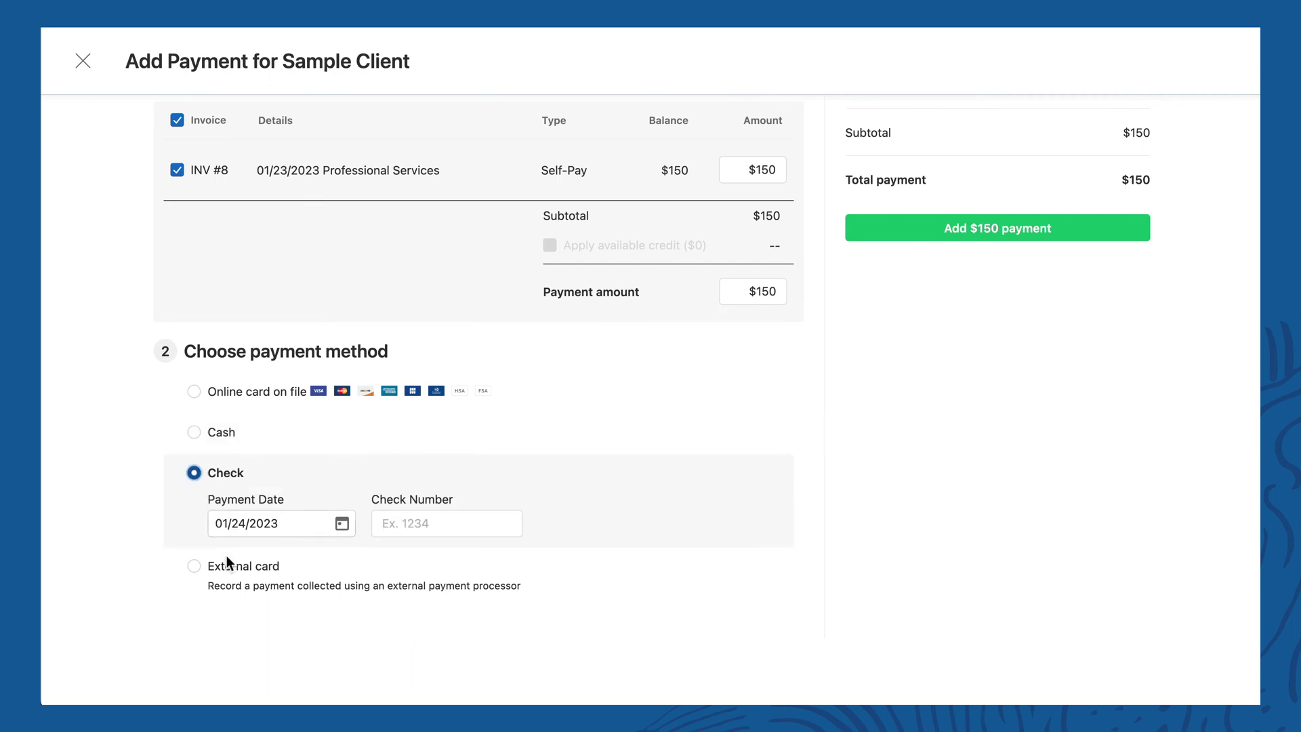
{"action": "left_click", "coordinate": [225, 570]}
{"action": "left_click", "coordinate": [233, 442]}
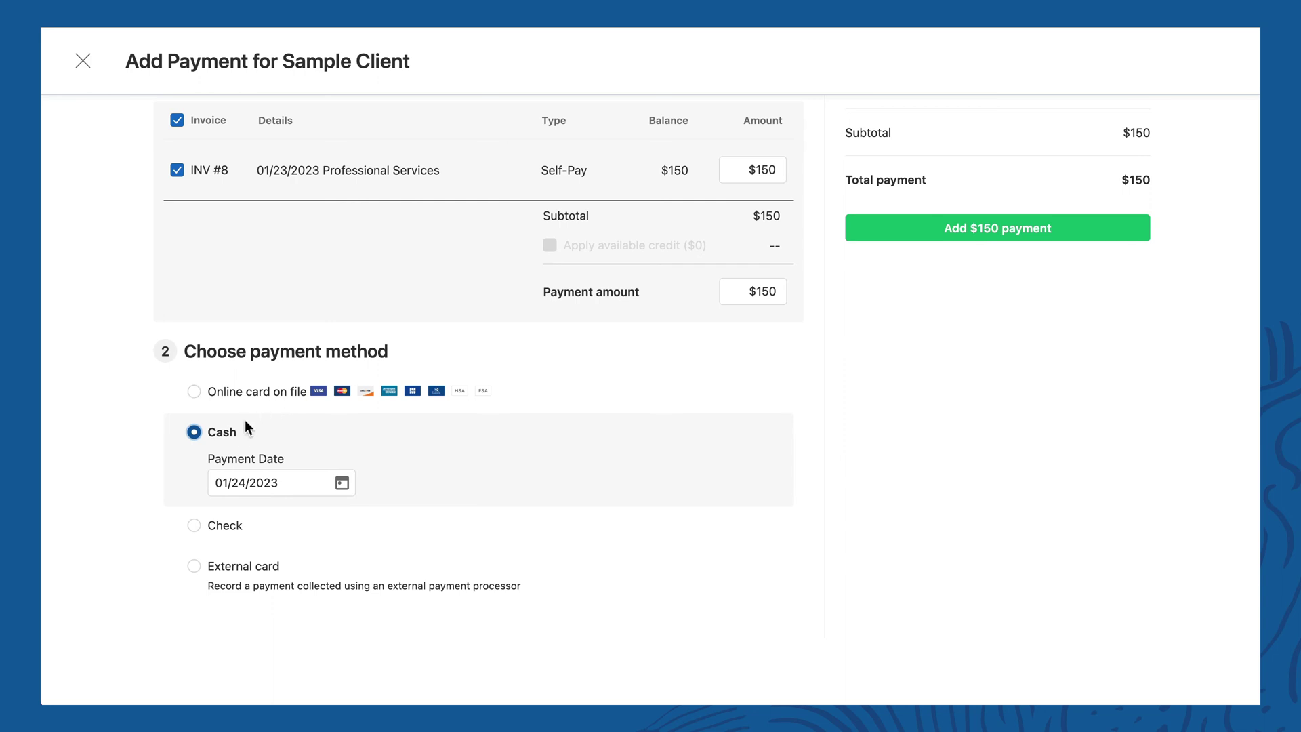
{"action": "left_click", "coordinate": [236, 528]}
{"action": "left_click", "coordinate": [256, 570]}
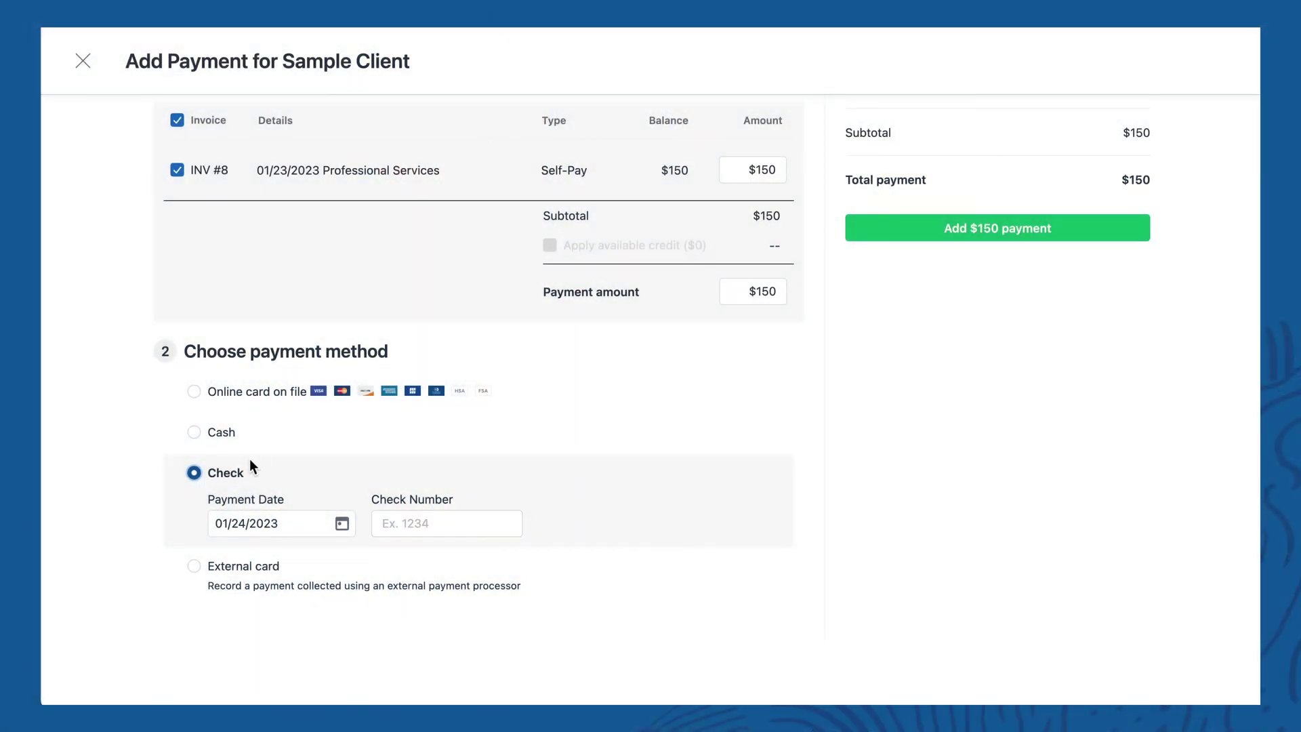
Choose Cash as the payment method and add the $150 payment to the January 23 invoice
{"action": "left_click", "coordinate": [221, 432]}
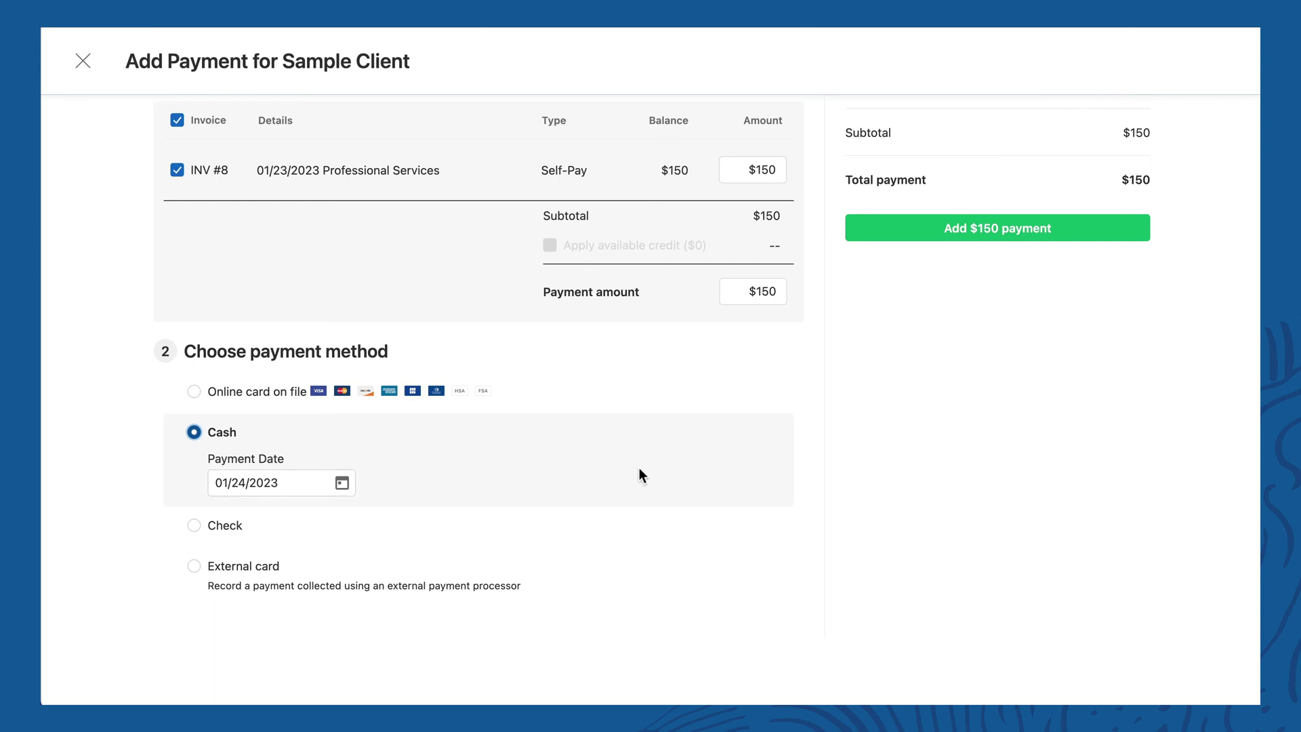
{"action": "scroll", "coordinate": [665, 474], "scroll_direction": "up", "scroll_amount": 2}
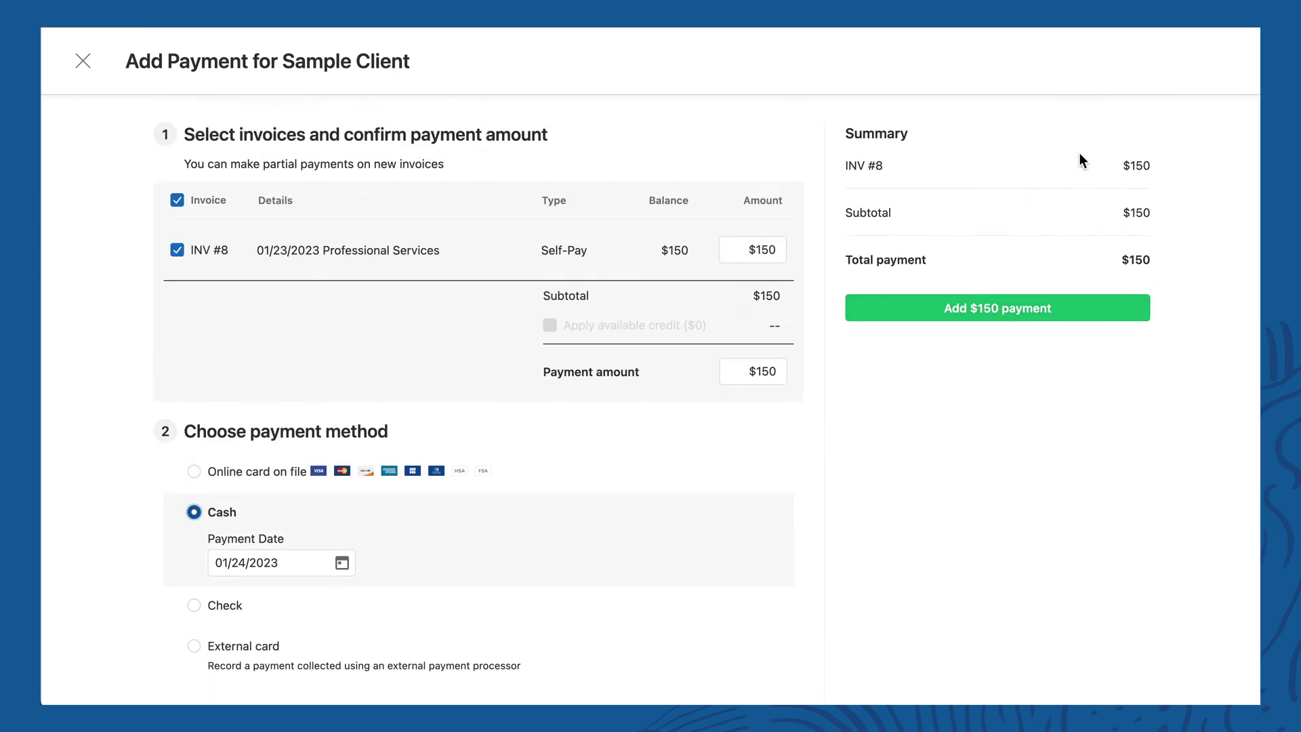
{"action": "left_click", "coordinate": [1017, 319]}
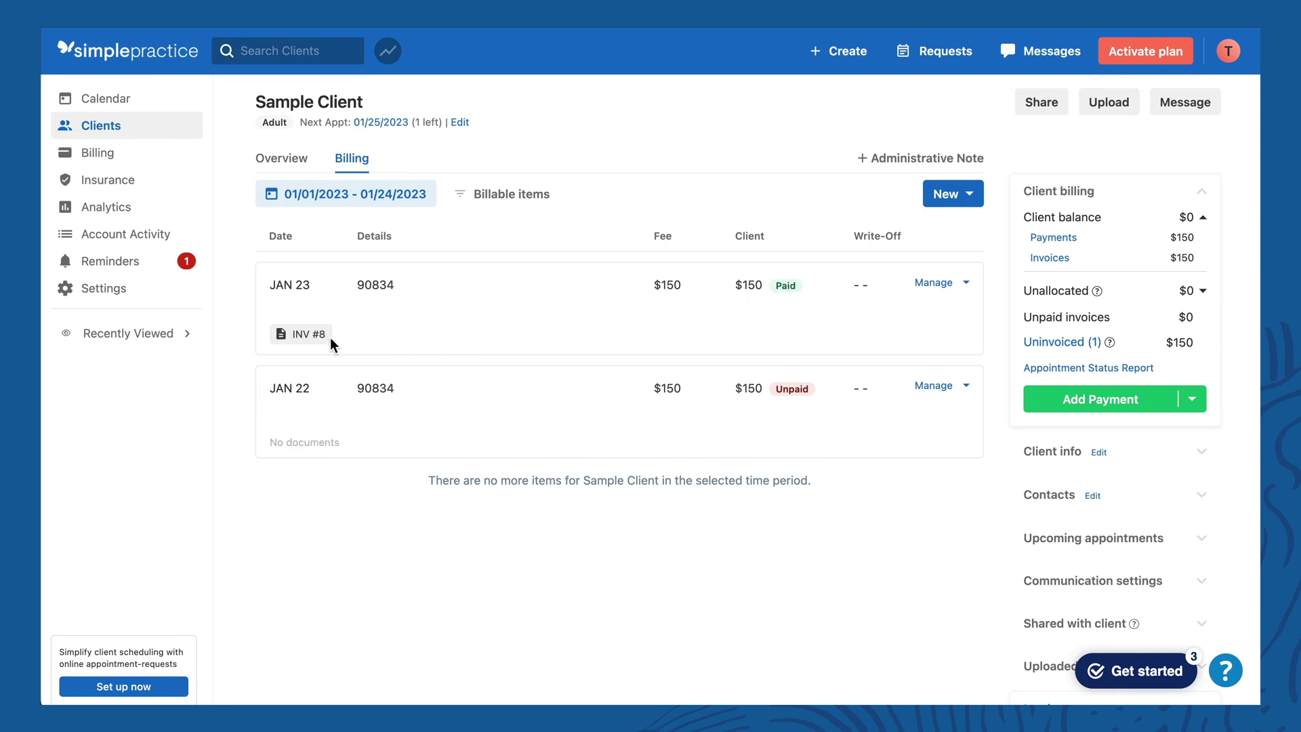
Review the January 23 session's invoice document from the client's billing records, and close it
{"action": "left_click", "coordinate": [306, 341]}
{"action": "scroll", "coordinate": [413, 305], "scroll_direction": "down", "scroll_amount": 2}
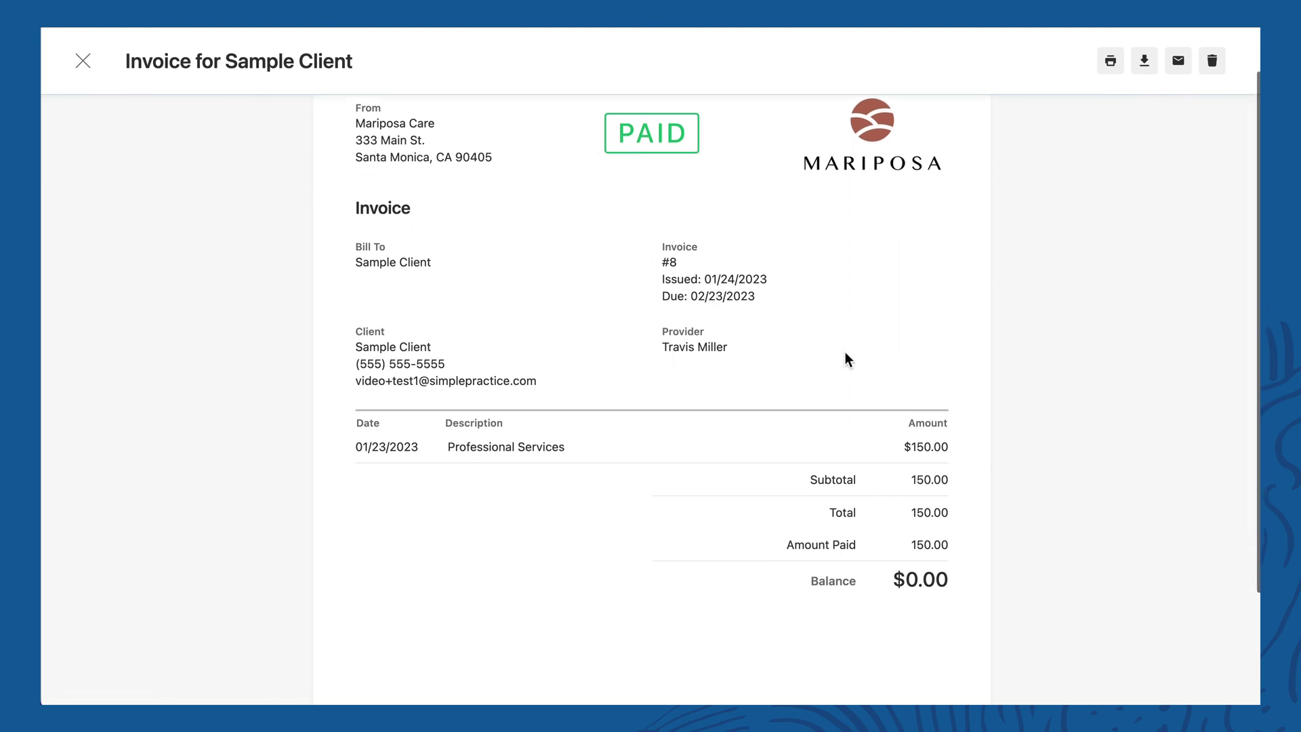
{"action": "scroll", "coordinate": [844, 352], "scroll_direction": "down", "scroll_amount": 3}
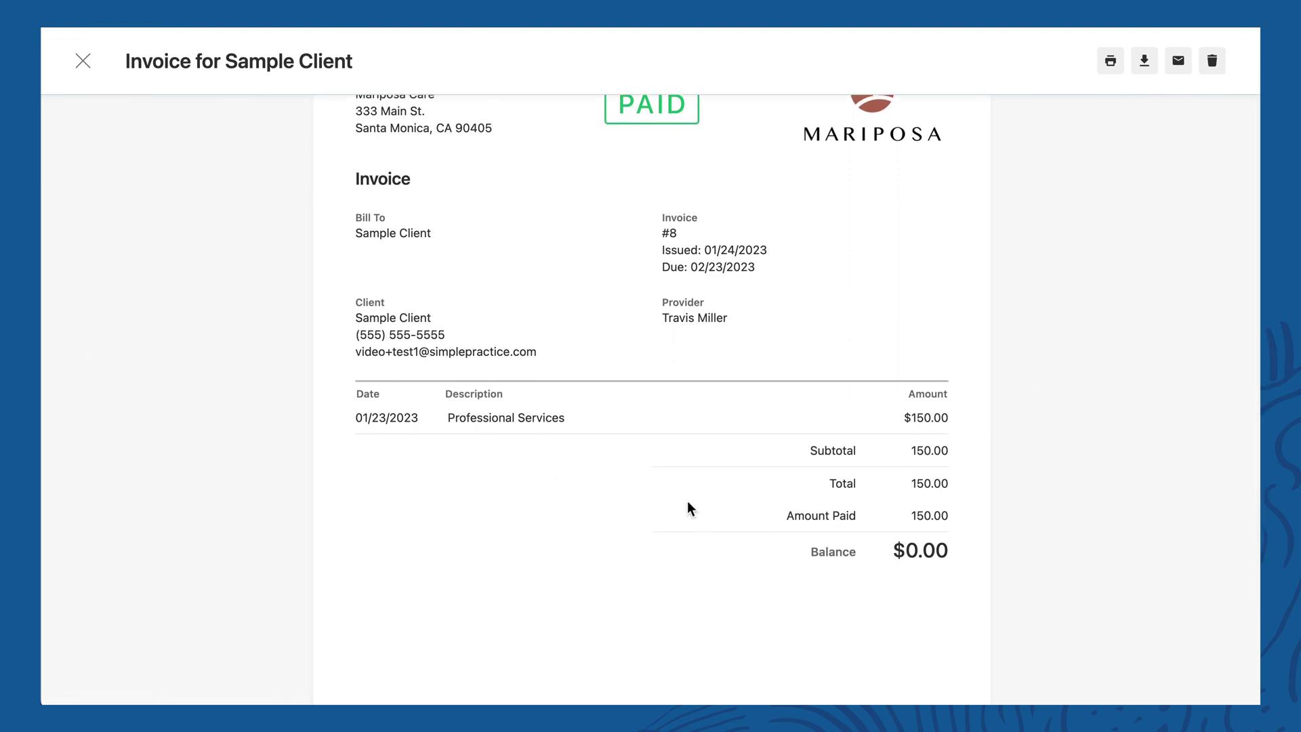
{"action": "scroll", "coordinate": [776, 502], "scroll_direction": "up", "scroll_amount": 3}
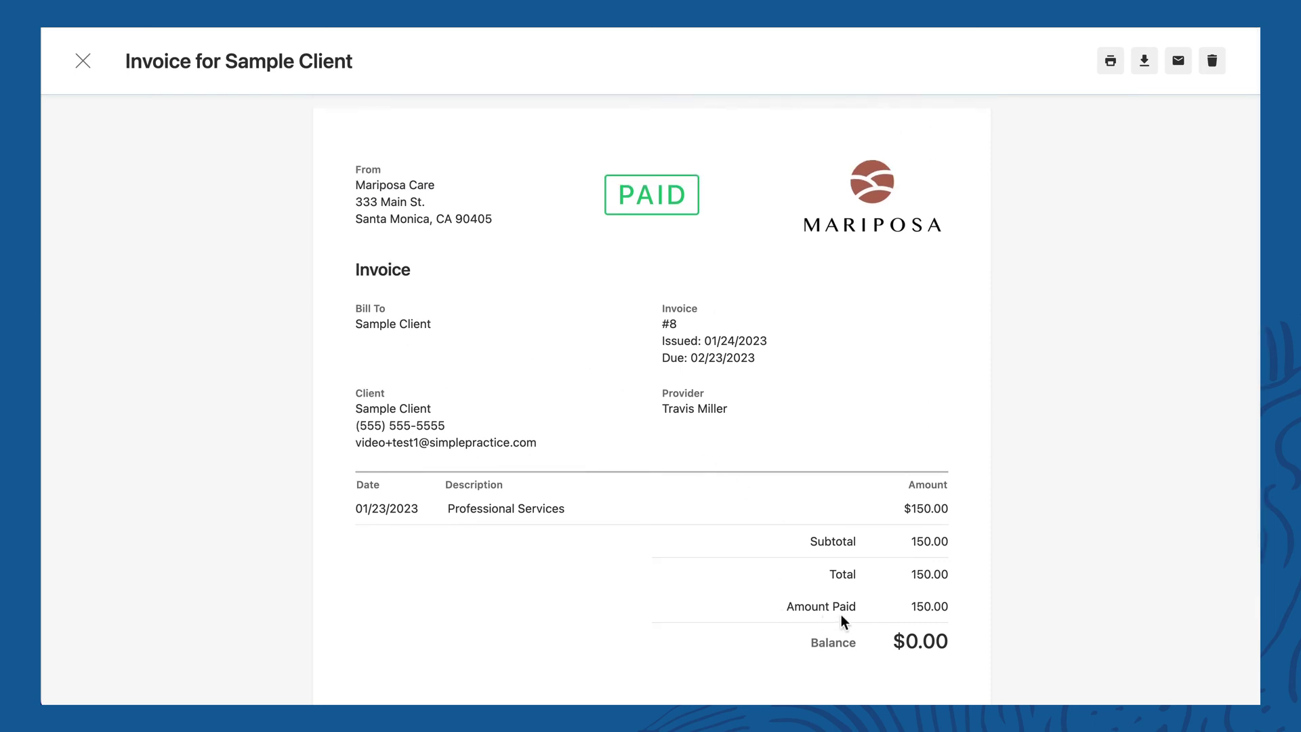
{"action": "scroll", "coordinate": [960, 612], "scroll_direction": "down", "scroll_amount": 3}
{"action": "scroll", "coordinate": [959, 613], "scroll_direction": "up", "scroll_amount": 3}
{"action": "left_click", "coordinate": [82, 66]}
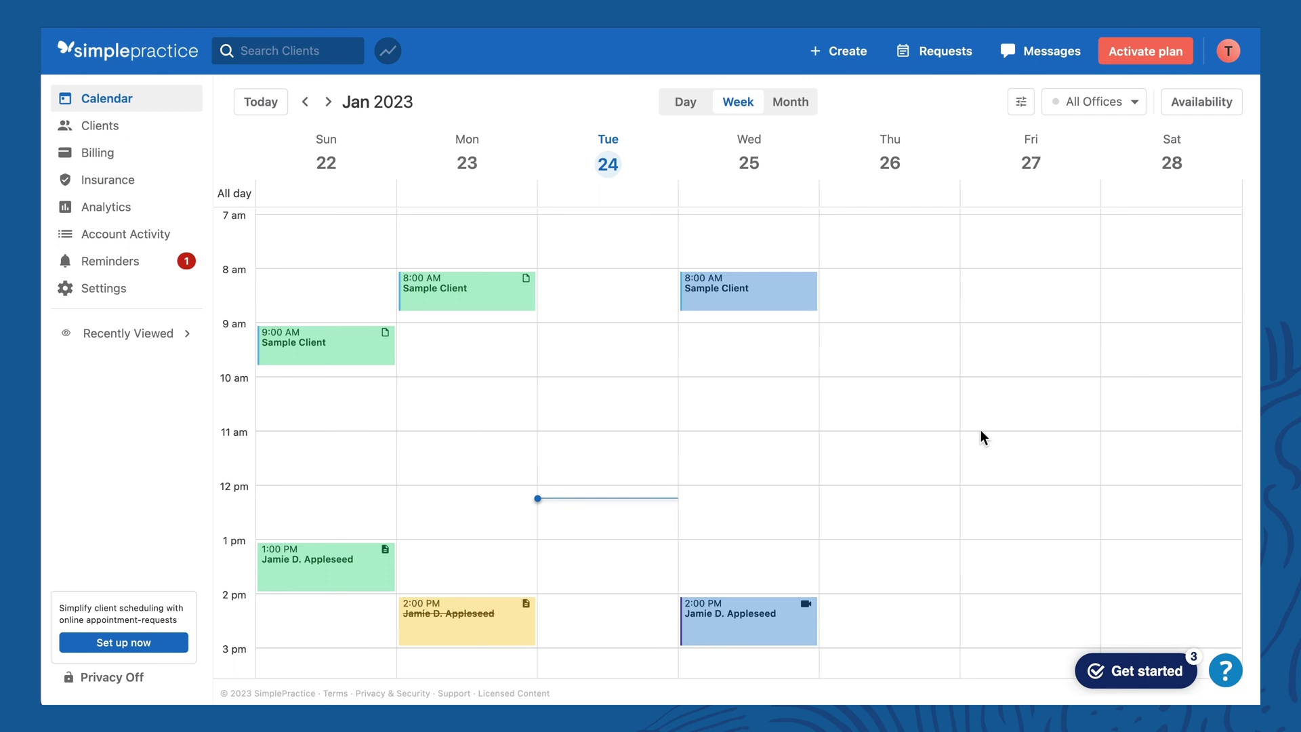
From the calendar, create an invoice with a payment for Sample Client's January 22 appointment at 9:00 AM
{"action": "left_click", "coordinate": [372, 360]}
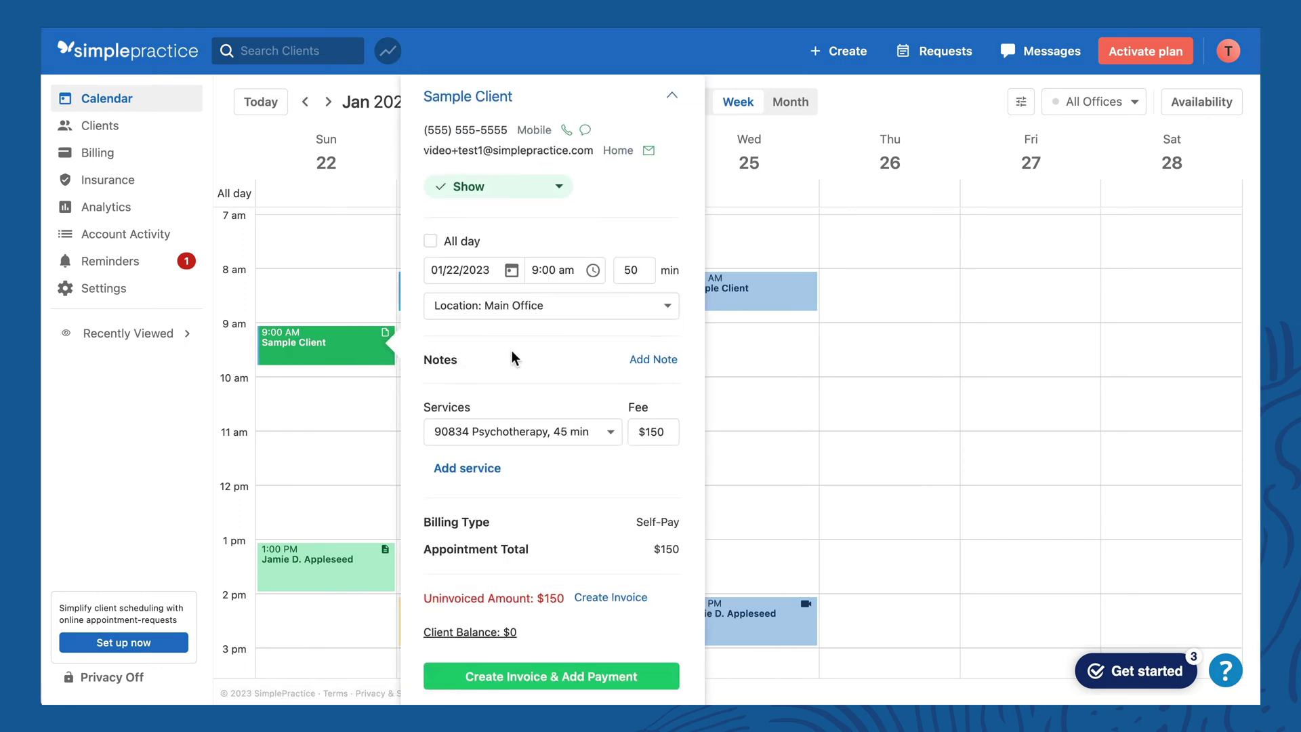
{"action": "scroll", "coordinate": [511, 351], "scroll_direction": "down", "scroll_amount": 1}
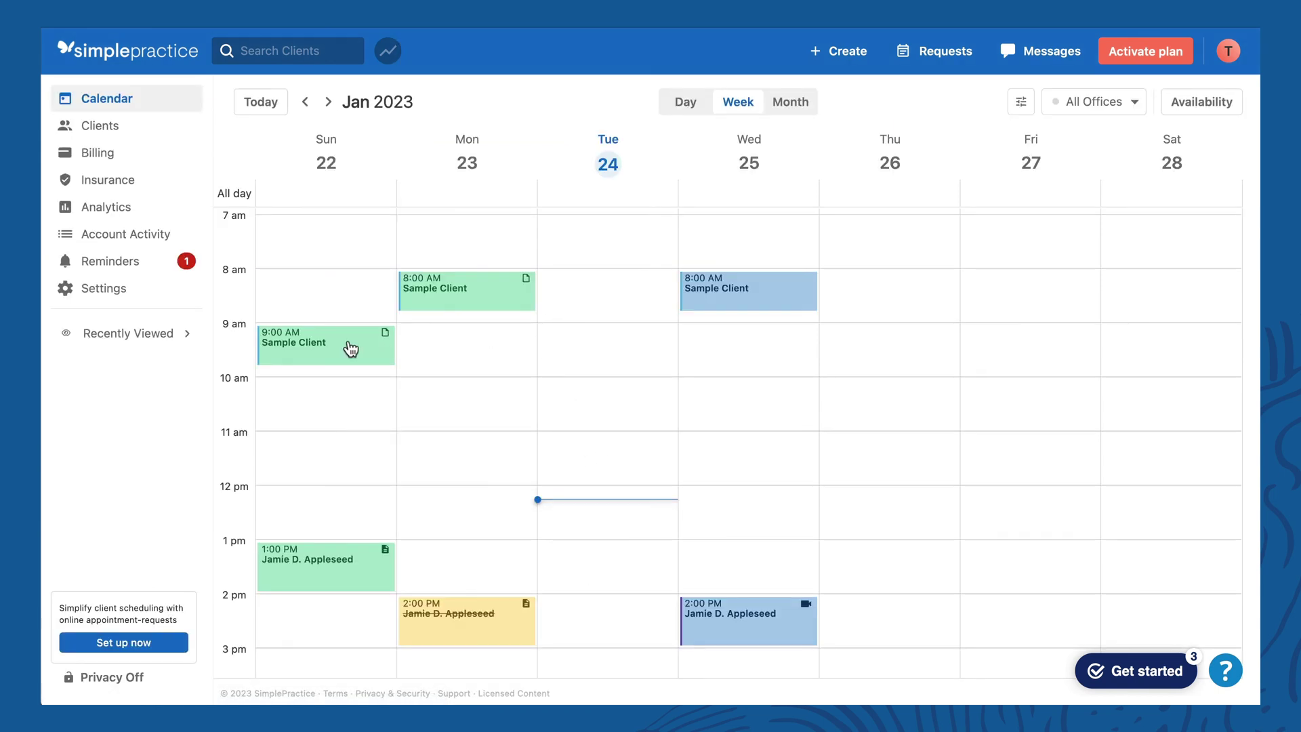
{"action": "left_click", "coordinate": [350, 348]}
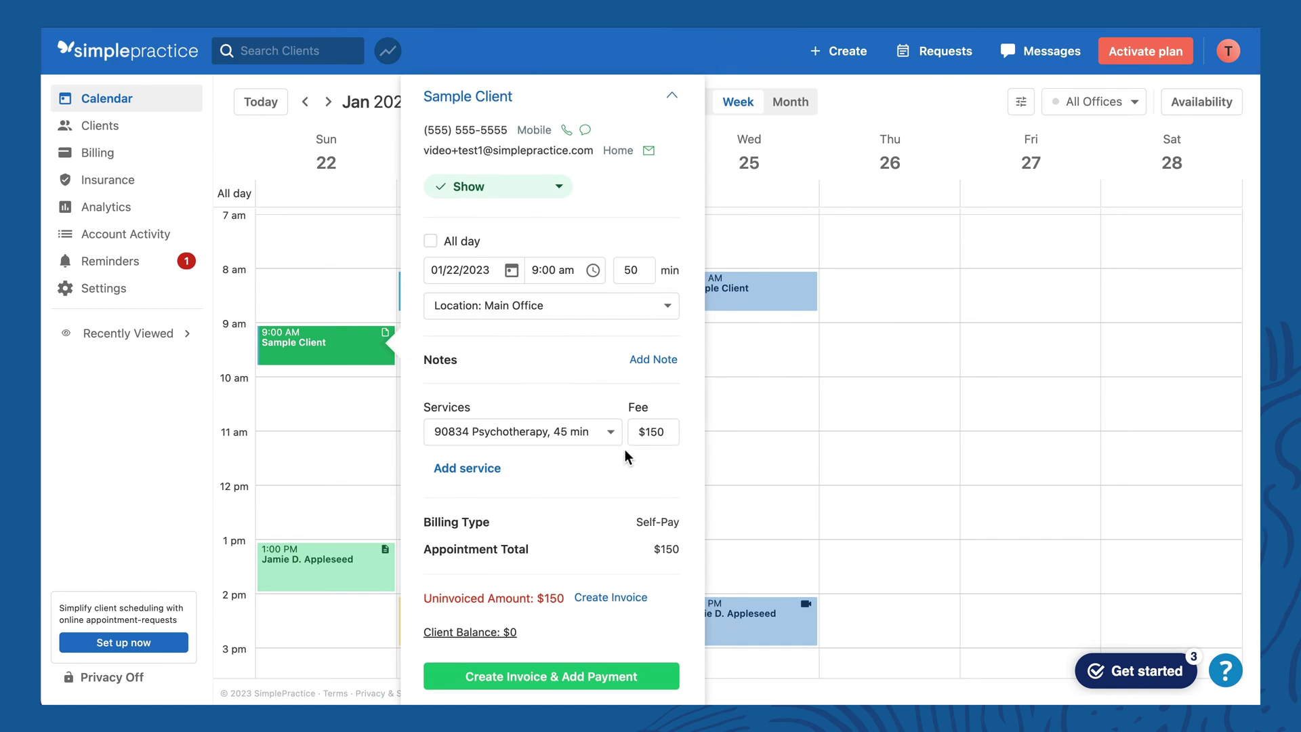
{"action": "scroll", "coordinate": [625, 449], "scroll_direction": "down", "scroll_amount": 1}
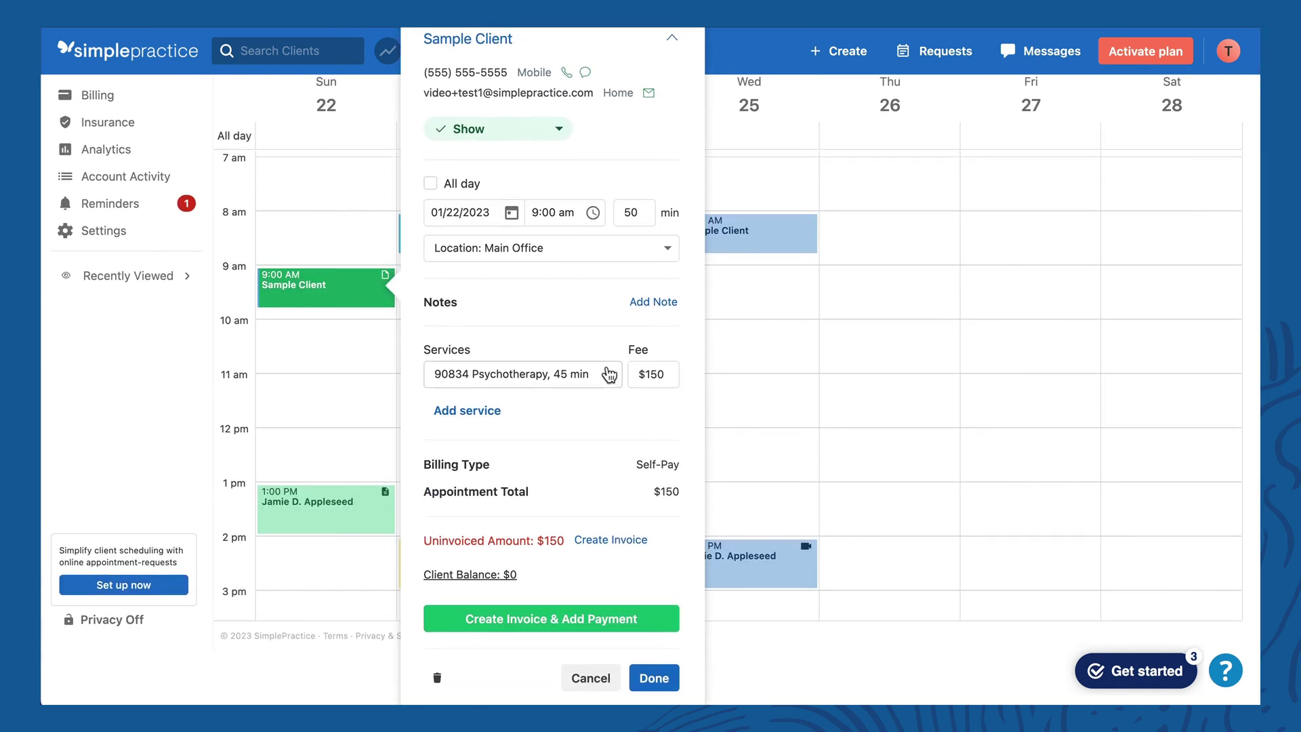
{"action": "left_click", "coordinate": [610, 633]}
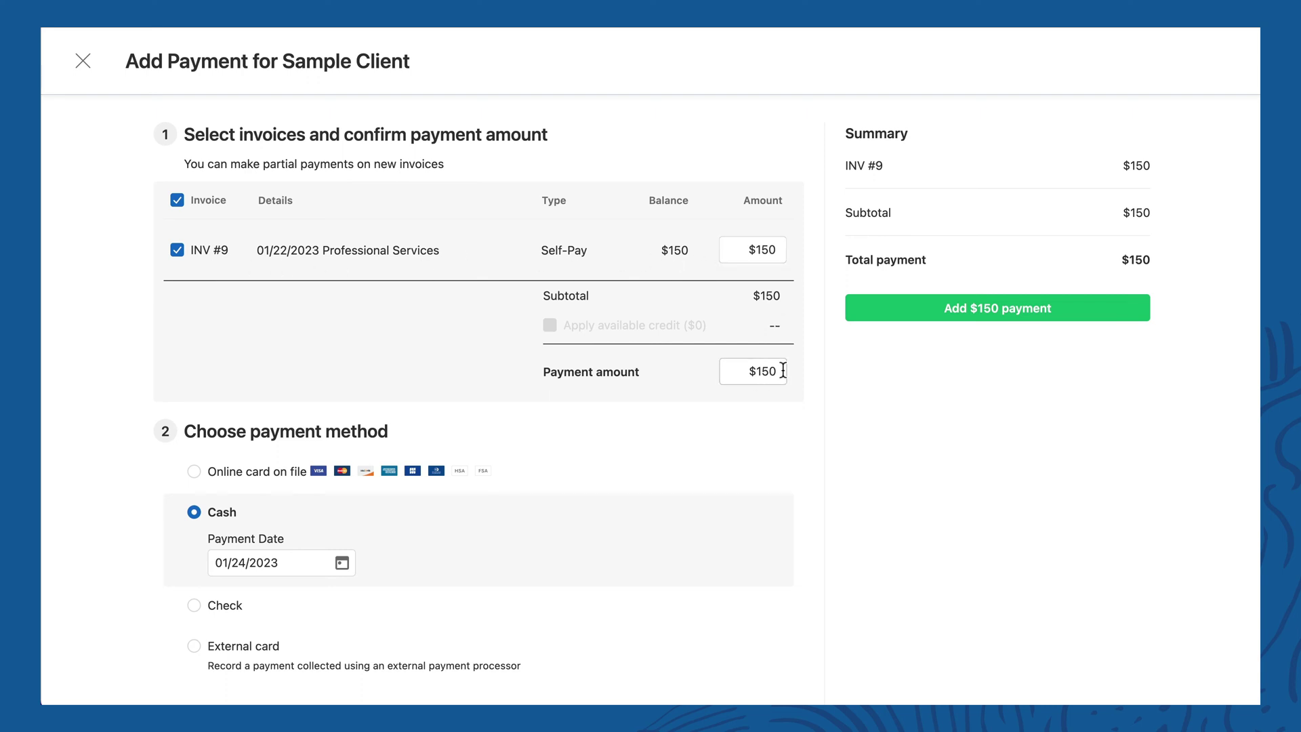
Add the $150 payment for the January 22 invoice as External card, and view the invoice from the appointment
{"action": "scroll", "coordinate": [782, 370], "scroll_direction": "down", "scroll_amount": 2}
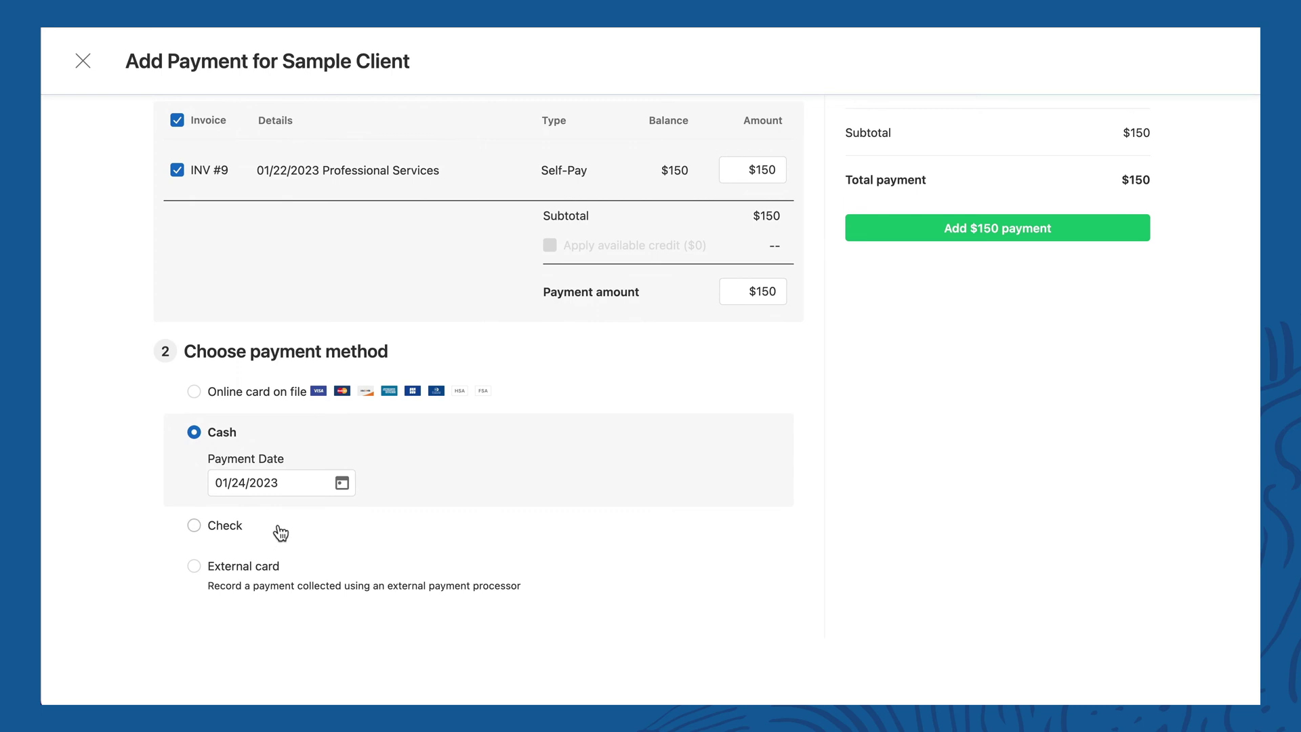
{"action": "left_click", "coordinate": [239, 567]}
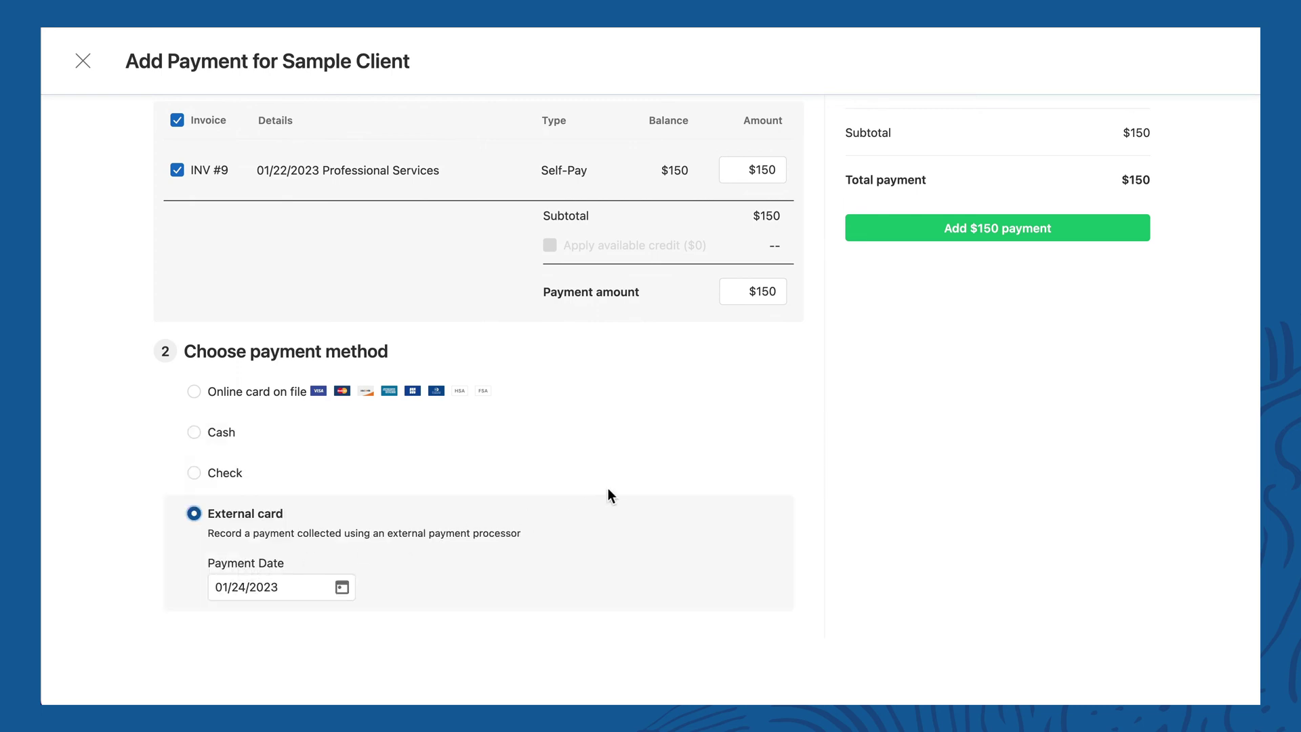
{"action": "left_click", "coordinate": [1018, 230]}
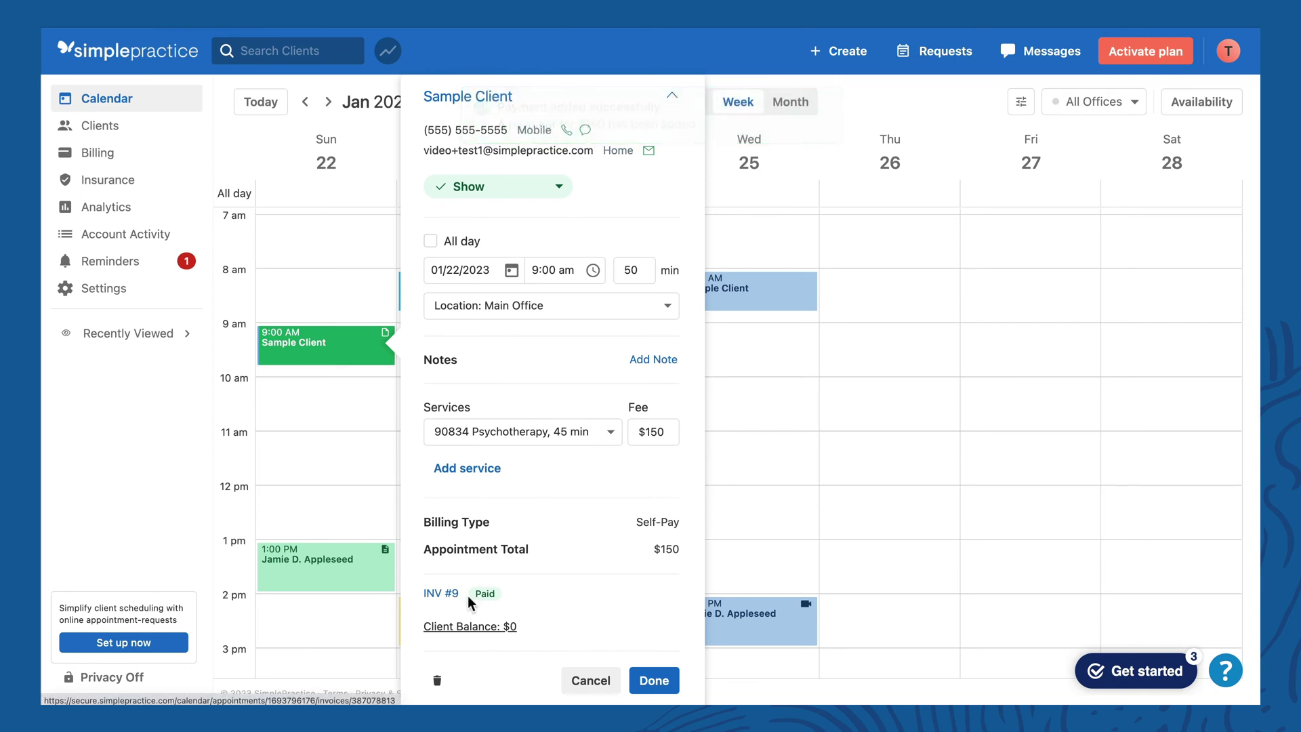
{"action": "left_click", "coordinate": [427, 596]}
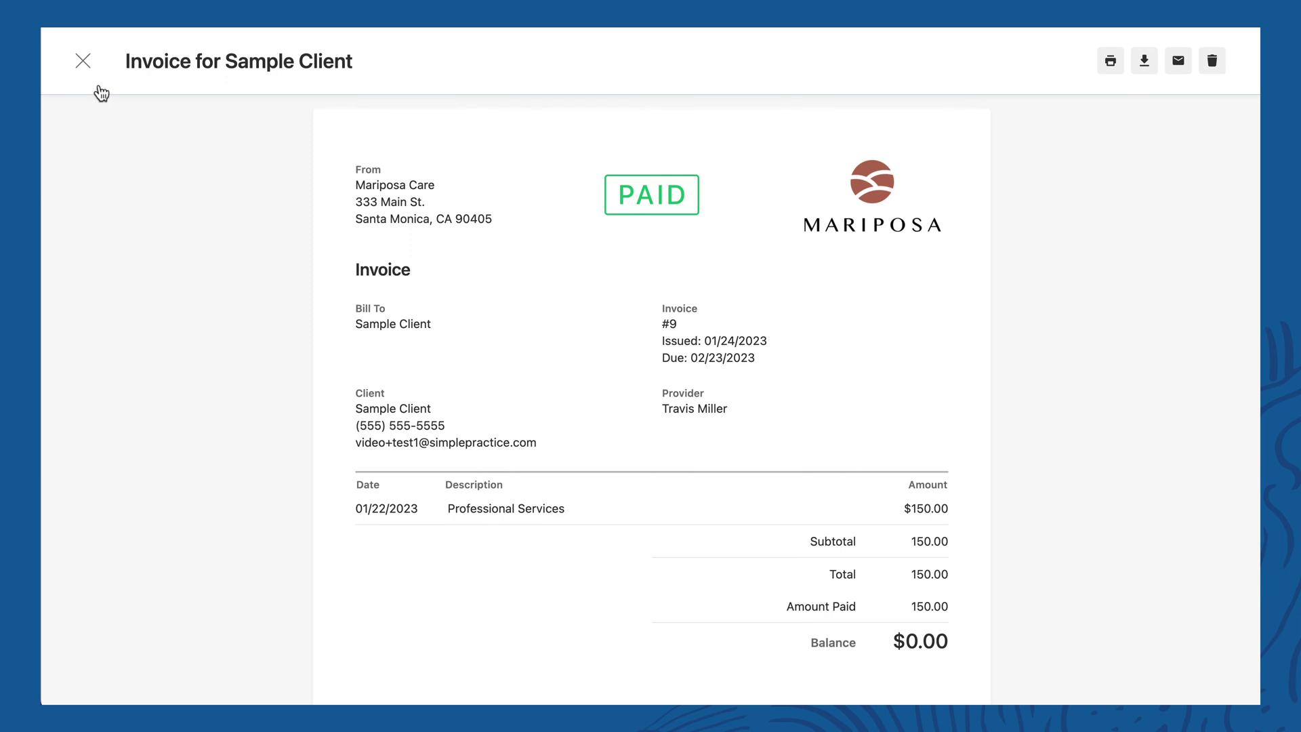
{"action": "left_click", "coordinate": [83, 61]}
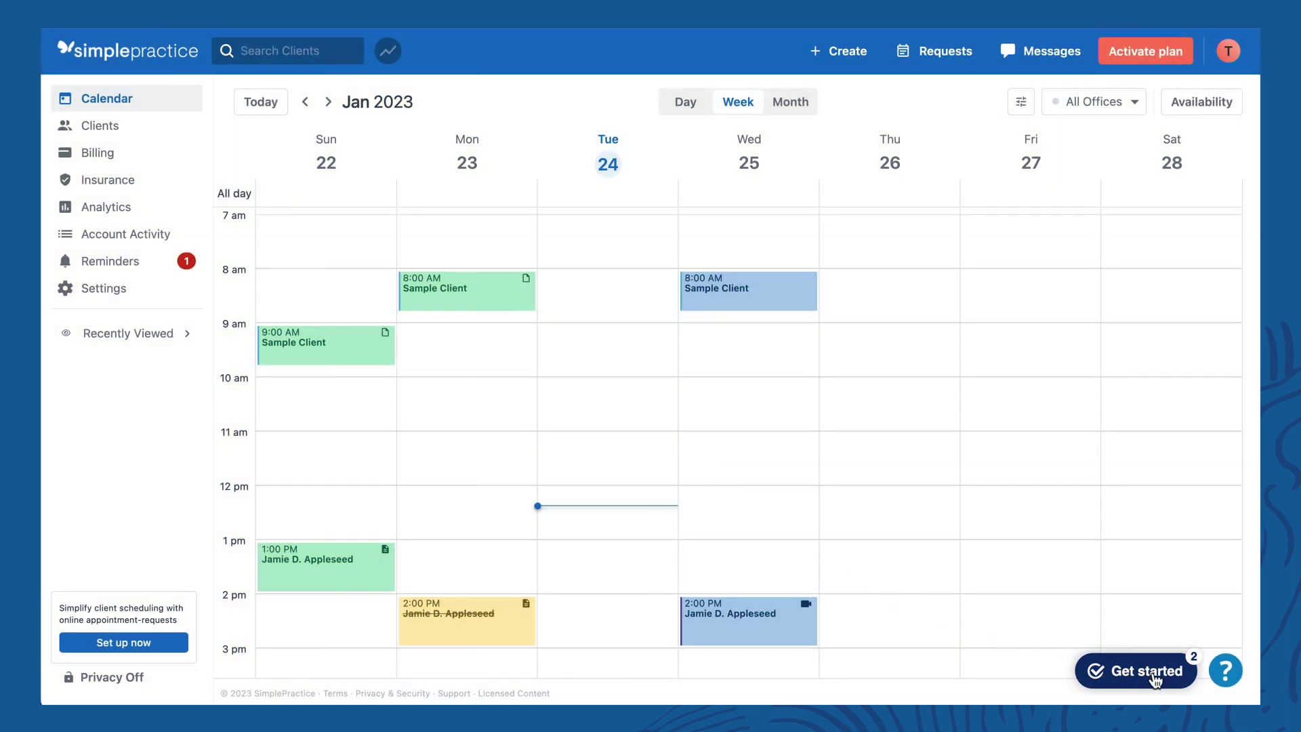
Start turning on Online Payments from the Get started checklist and request the security code by text message
{"action": "left_click", "coordinate": [1159, 681]}
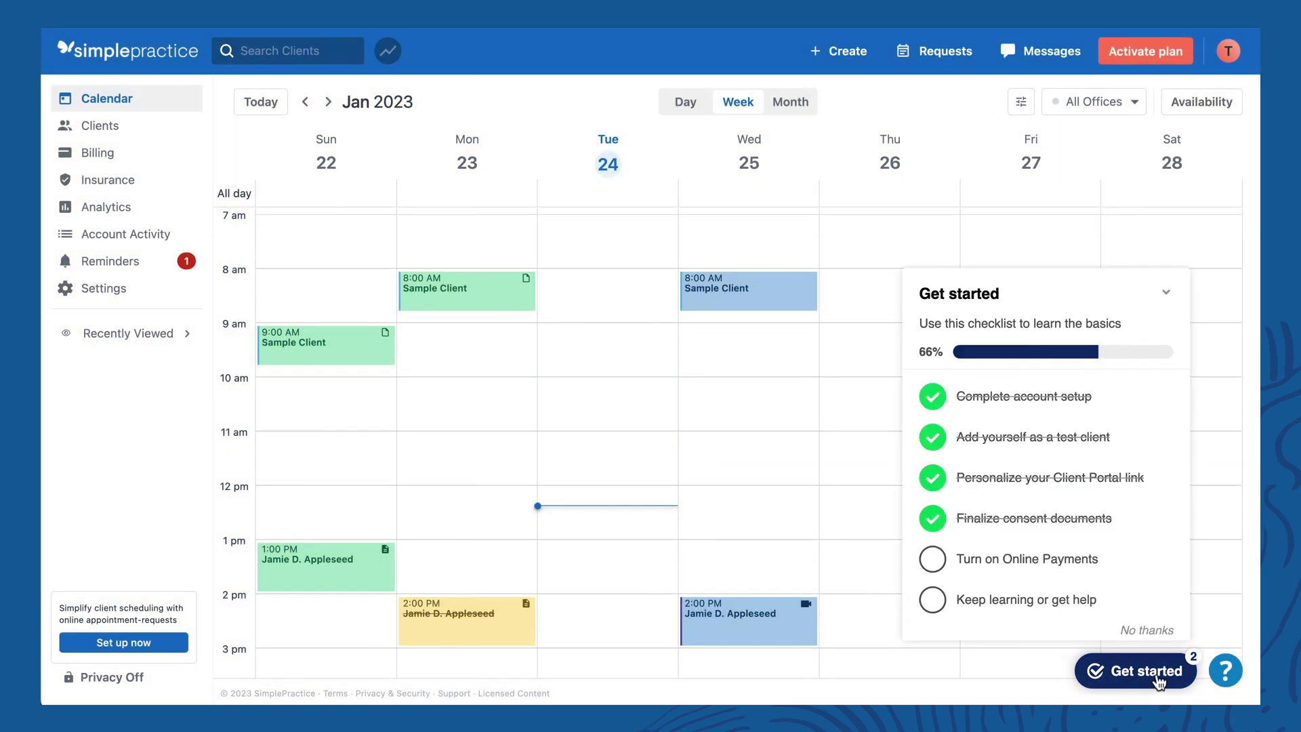
{"action": "left_click", "coordinate": [1061, 561]}
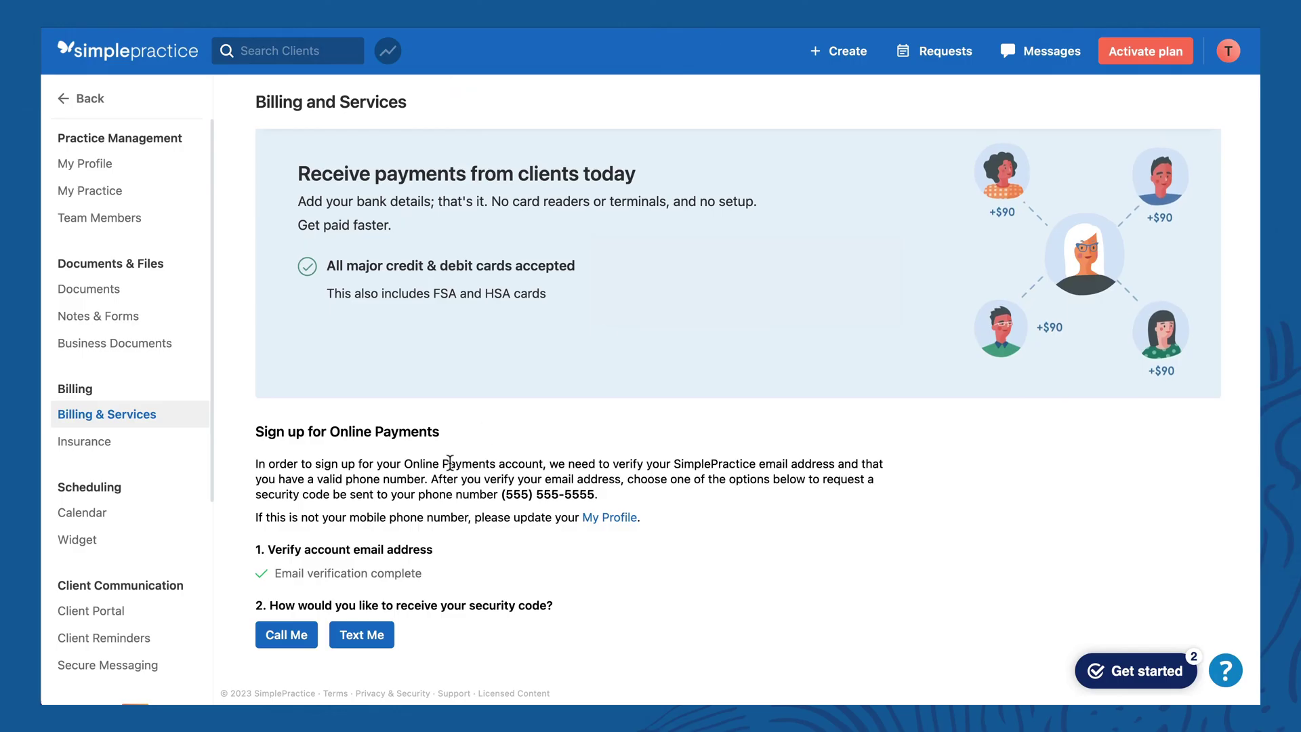
{"action": "left_click", "coordinate": [359, 639]}
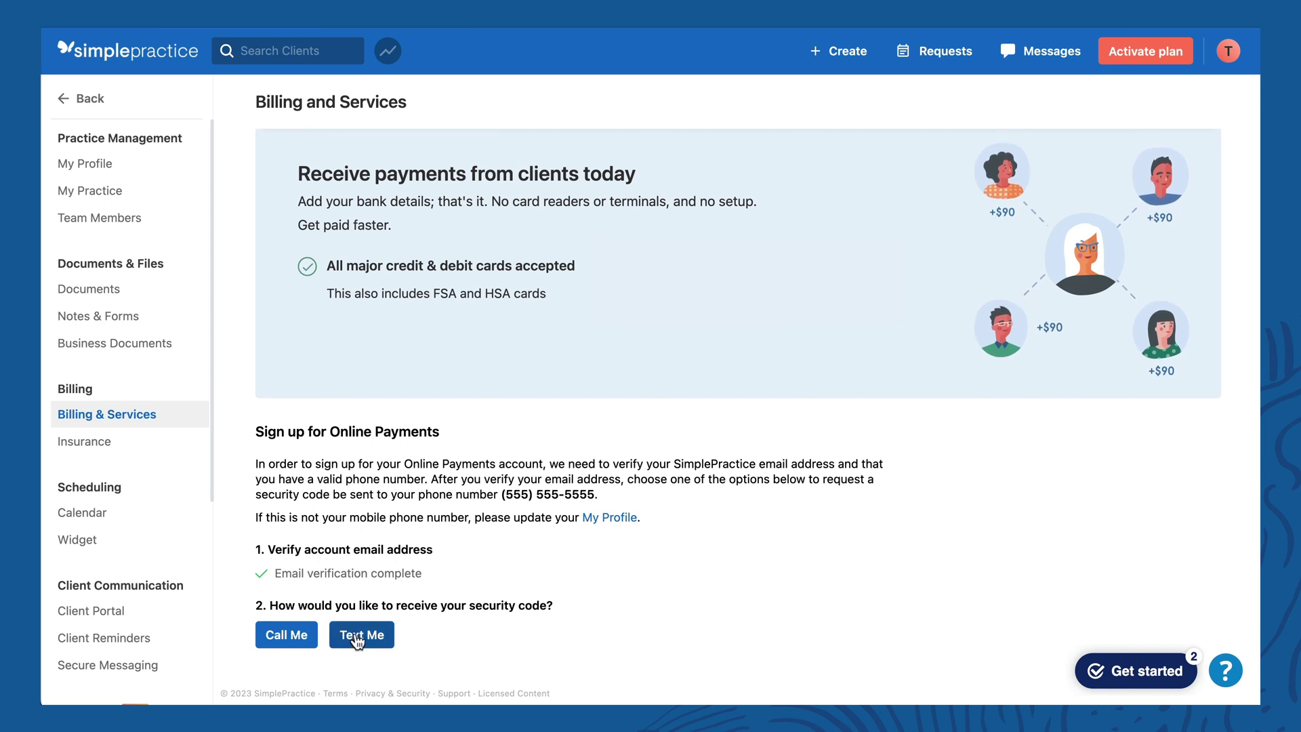
{"action": "left_click_drag", "start_coordinate": [500, 495], "coordinate": [604, 494]}
{"action": "left_click", "coordinate": [605, 493]}
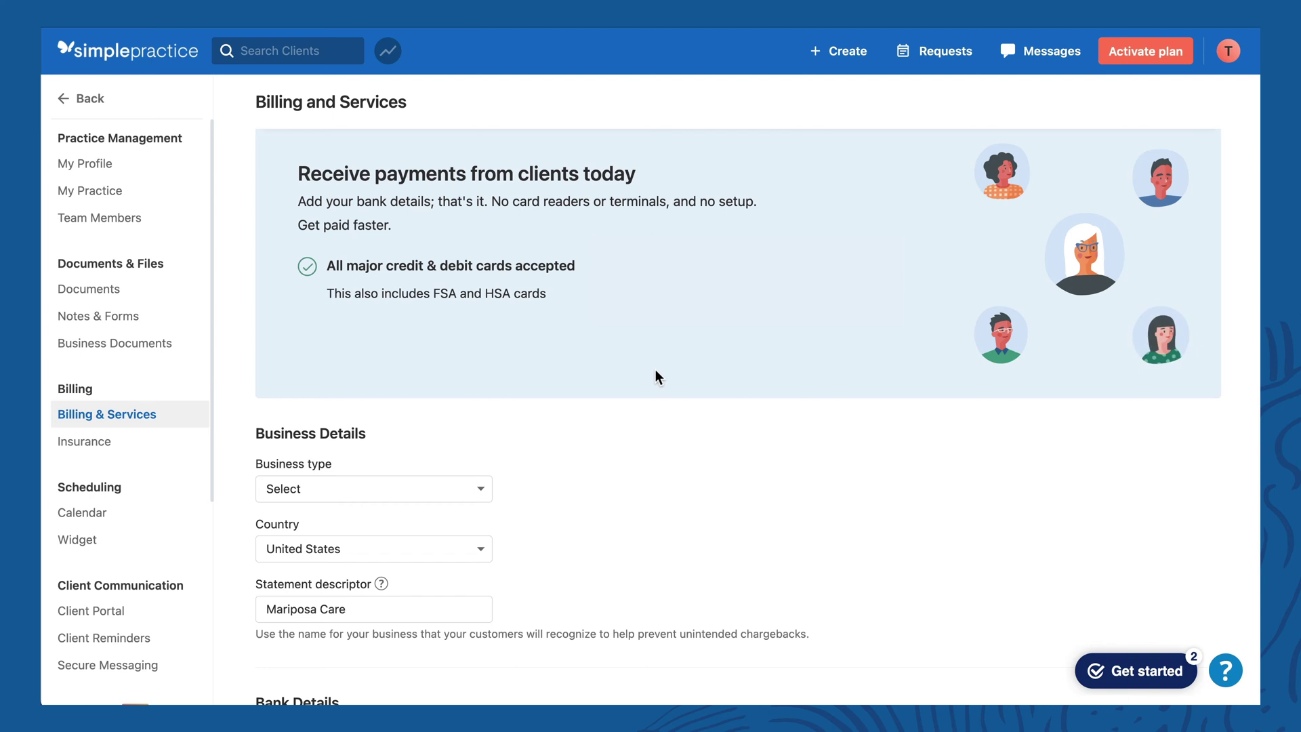
Review the Online Payments application form, covering business details, bank details, personal details, identity verification and the Stripe terms
{"action": "scroll", "coordinate": [653, 369], "scroll_direction": "down", "scroll_amount": 5}
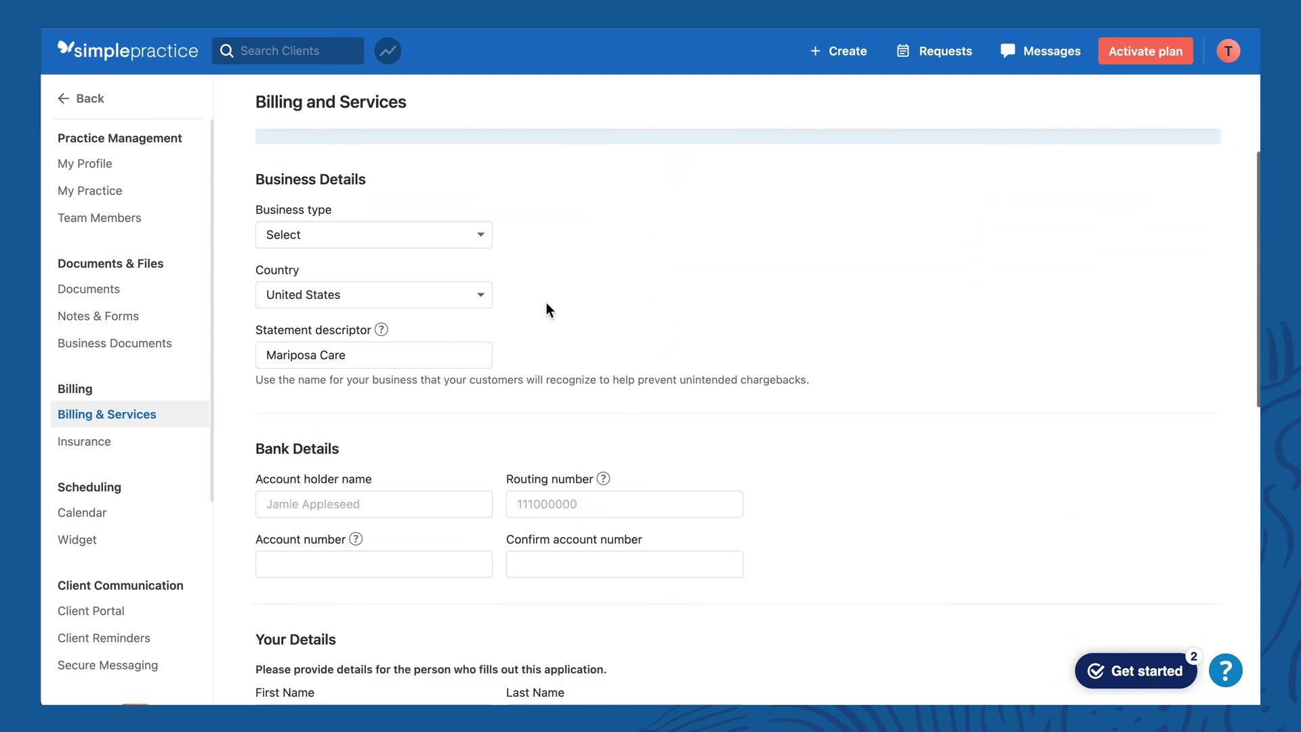
{"action": "left_click", "coordinate": [453, 237]}
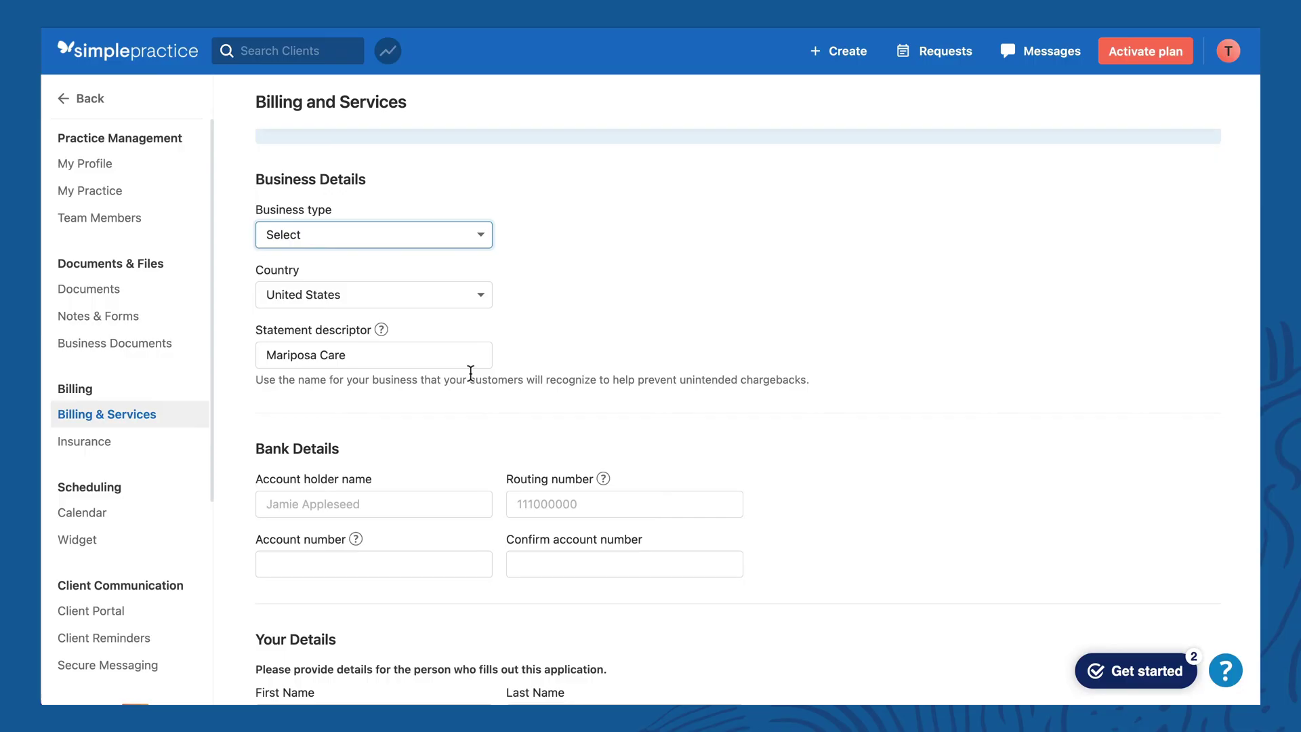
{"action": "scroll", "coordinate": [470, 372], "scroll_direction": "down", "scroll_amount": 2}
{"action": "left_click", "coordinate": [421, 280]}
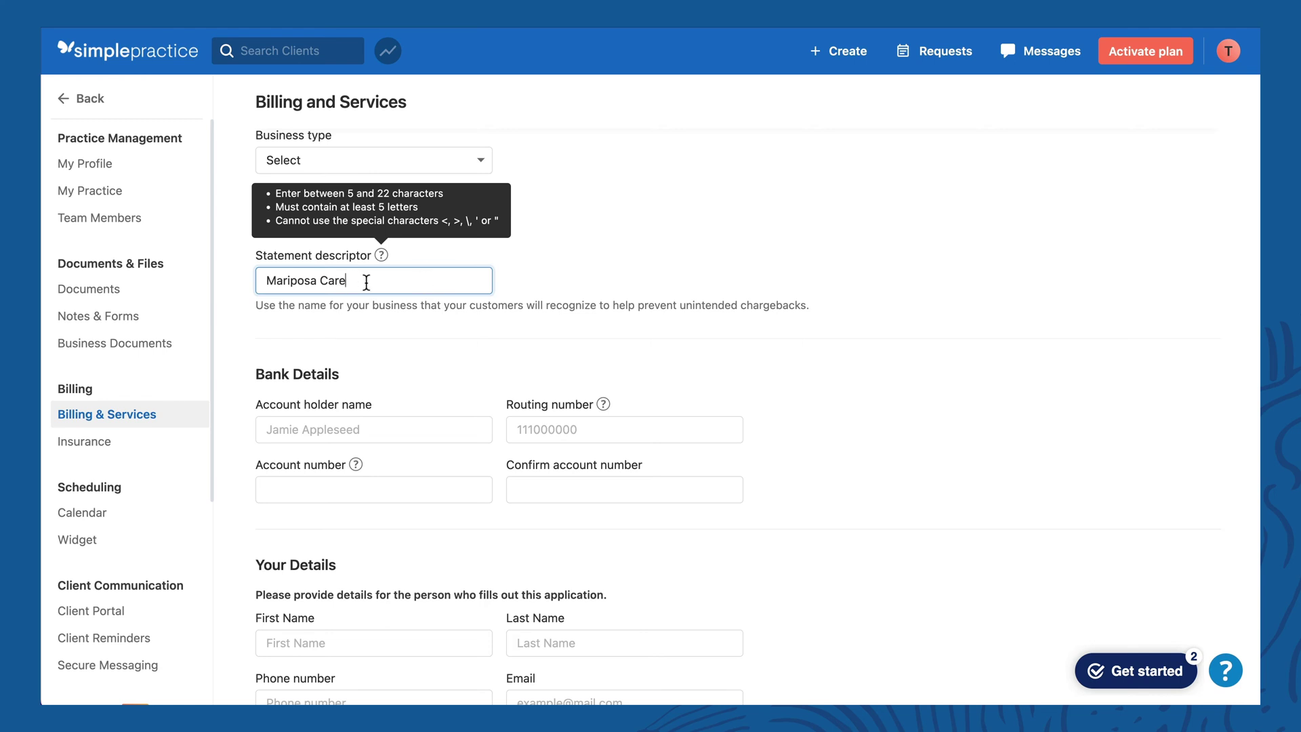
{"action": "left_click", "coordinate": [381, 315]}
{"action": "scroll", "coordinate": [383, 311], "scroll_direction": "down", "scroll_amount": 3}
{"action": "scroll", "coordinate": [383, 311], "scroll_direction": "down", "scroll_amount": 1}
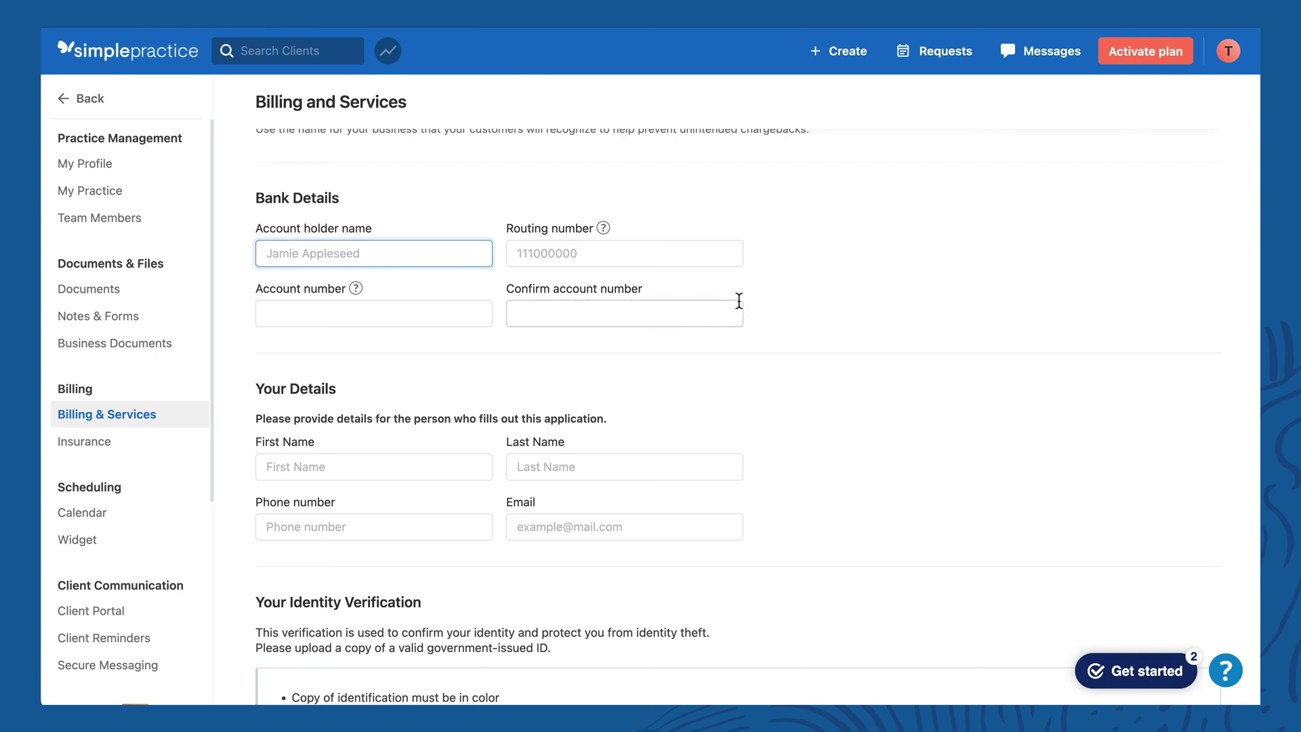
{"action": "scroll", "coordinate": [744, 308], "scroll_direction": "down", "scroll_amount": 3}
{"action": "scroll", "coordinate": [491, 353], "scroll_direction": "down", "scroll_amount": 7}
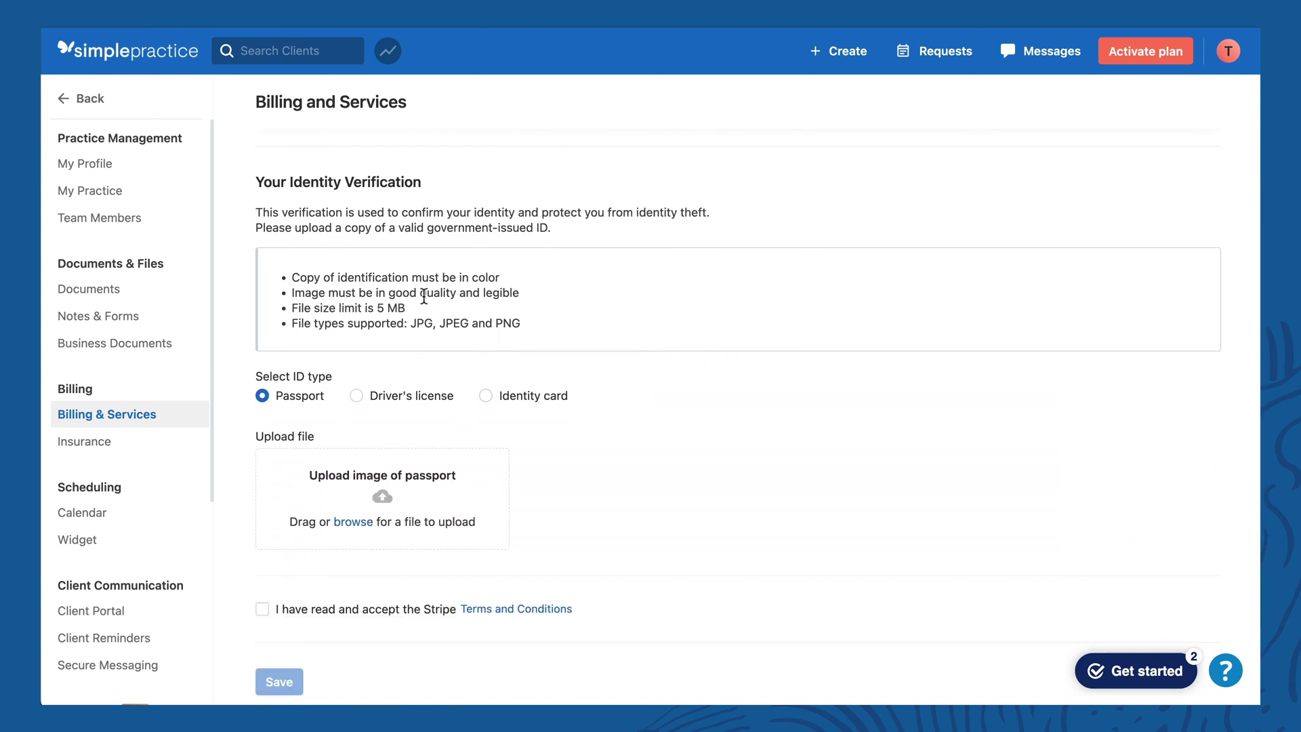
{"action": "scroll", "coordinate": [424, 297], "scroll_direction": "down", "scroll_amount": 2}
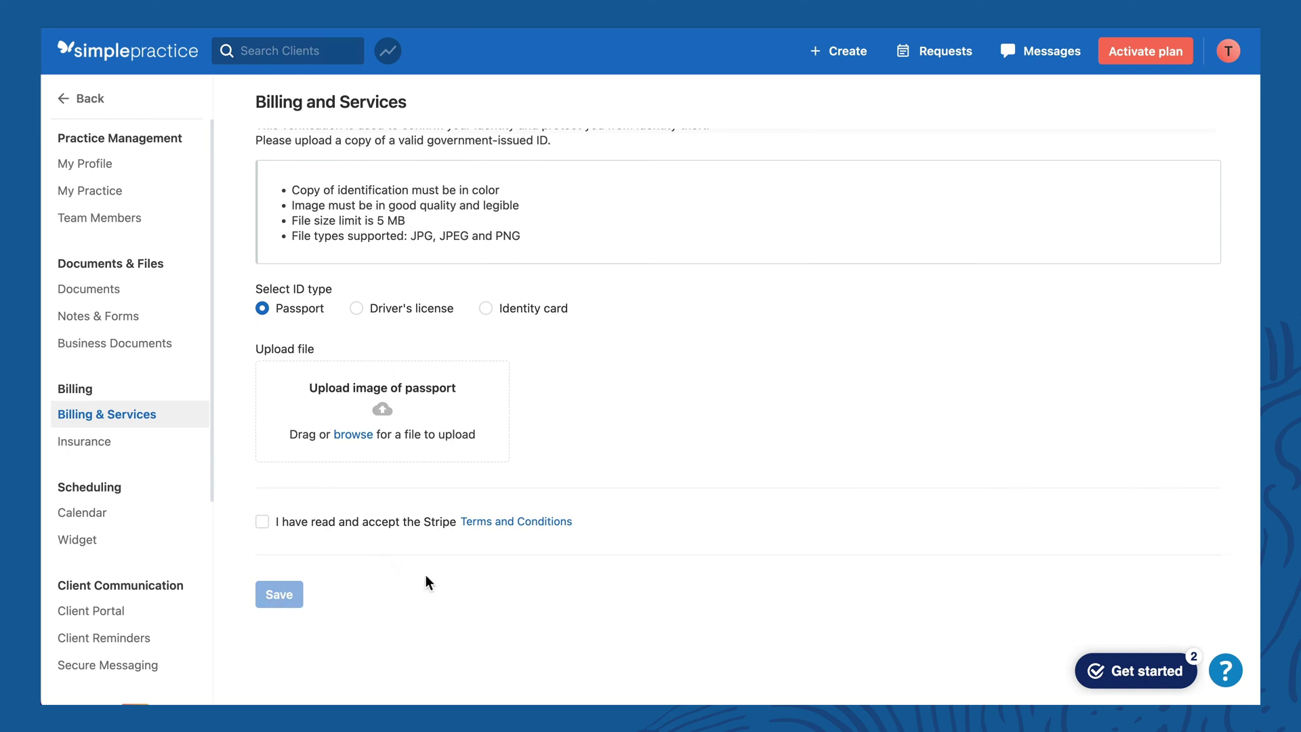
{"action": "scroll", "coordinate": [426, 574], "scroll_direction": "up", "scroll_amount": 12}
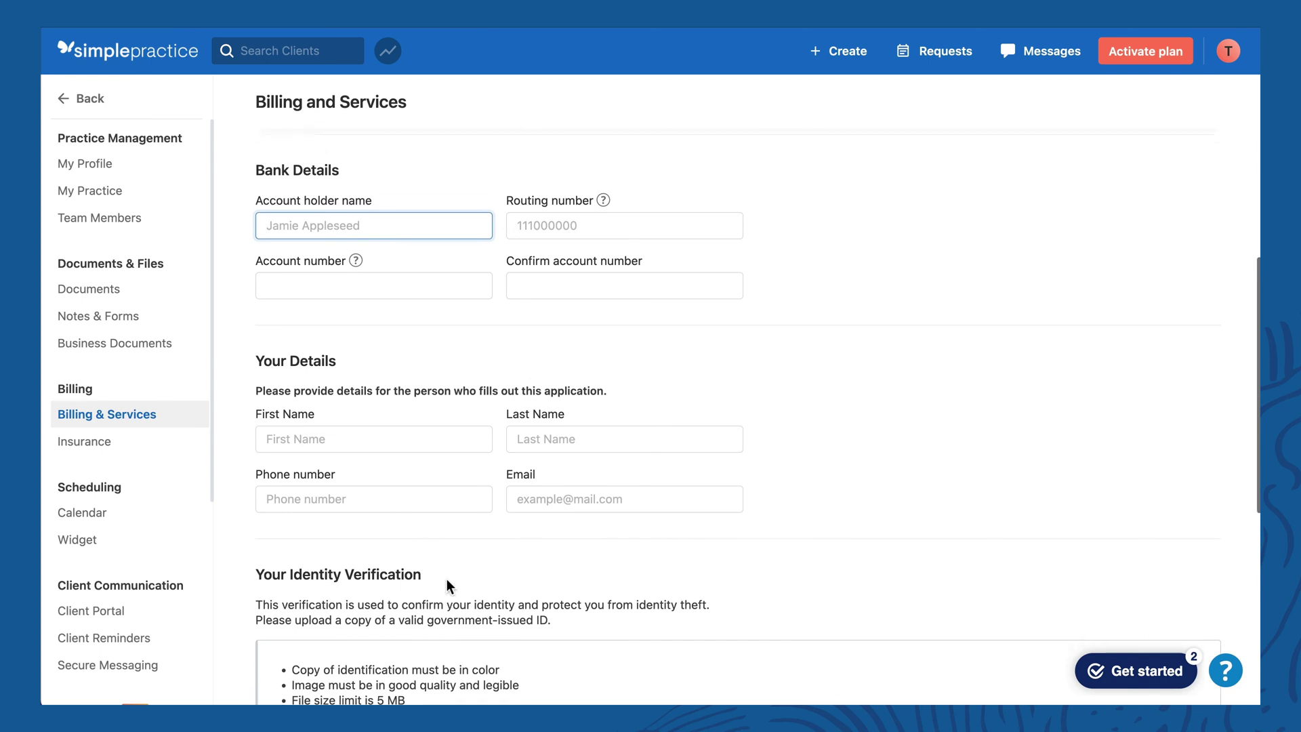
{"action": "scroll", "coordinate": [502, 605], "scroll_direction": "up", "scroll_amount": 4}
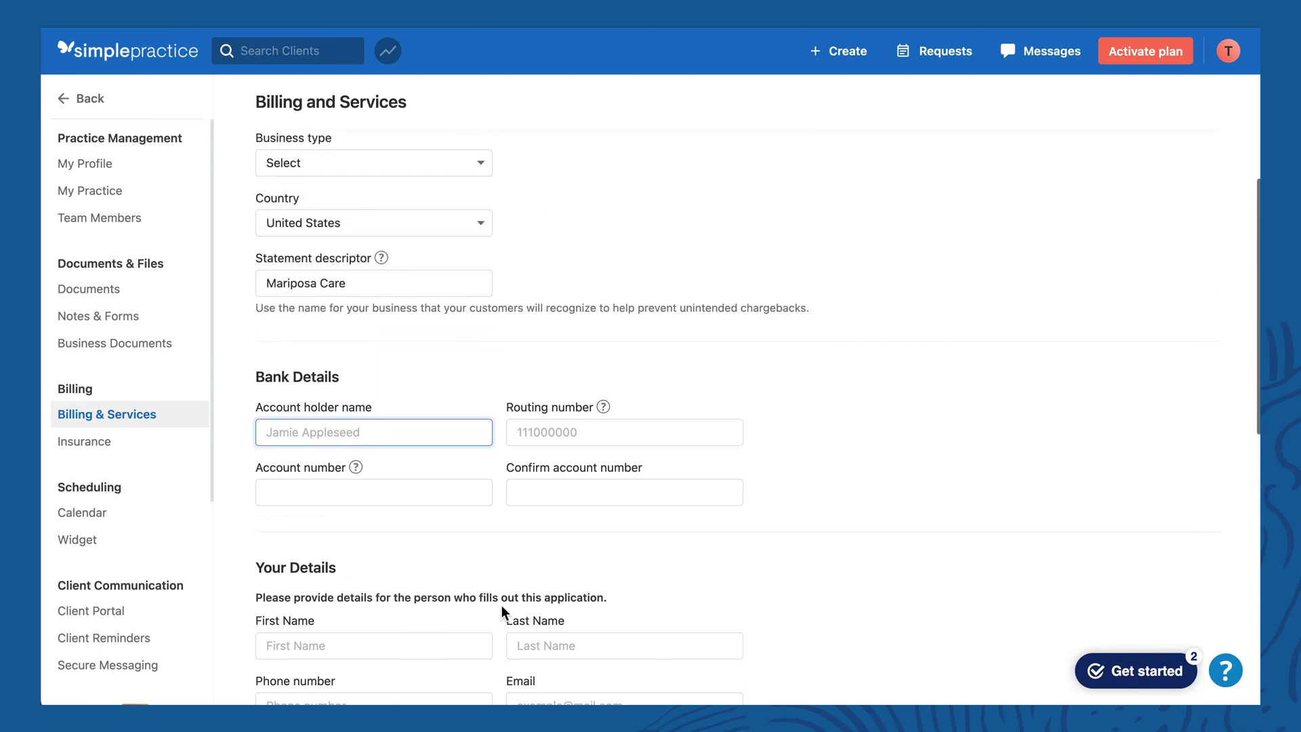
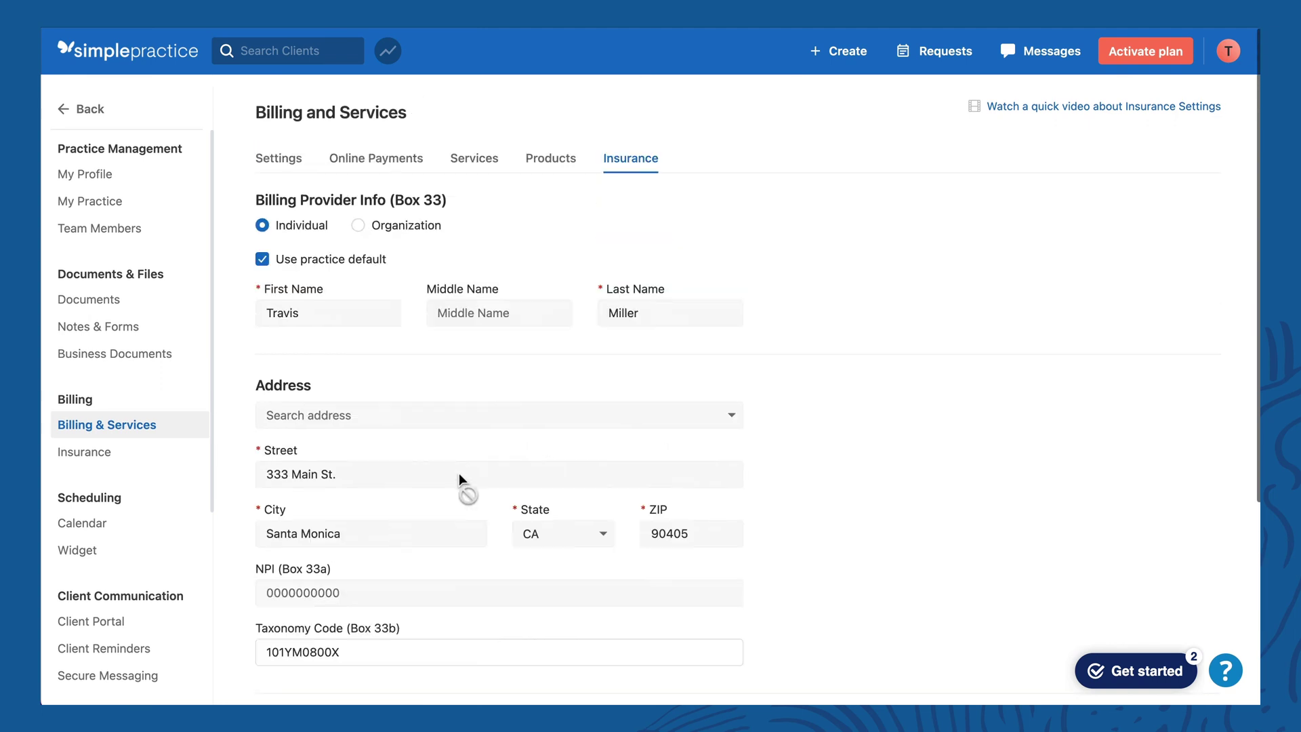
From the practice's services list, start a new service with code PHONE and description "Phone consult"
{"action": "left_click", "coordinate": [474, 147]}
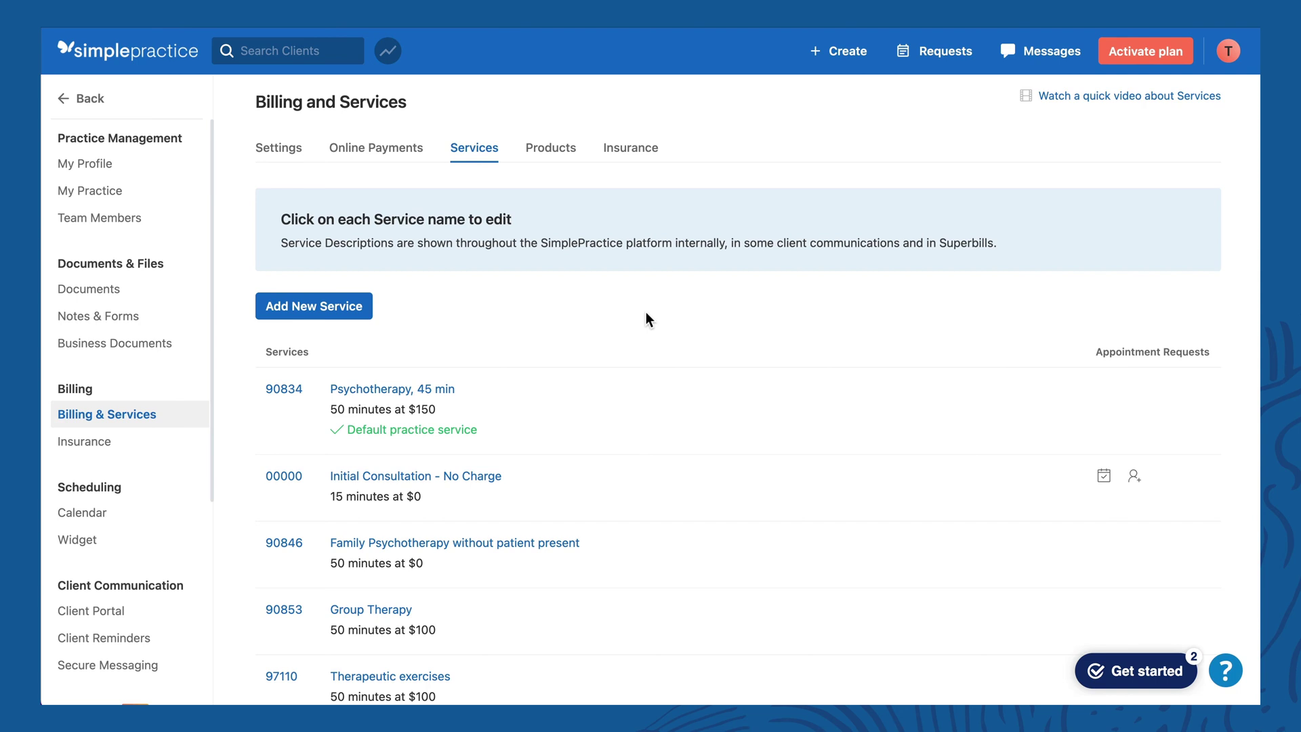
{"action": "scroll", "coordinate": [645, 312], "scroll_direction": "down", "scroll_amount": 2}
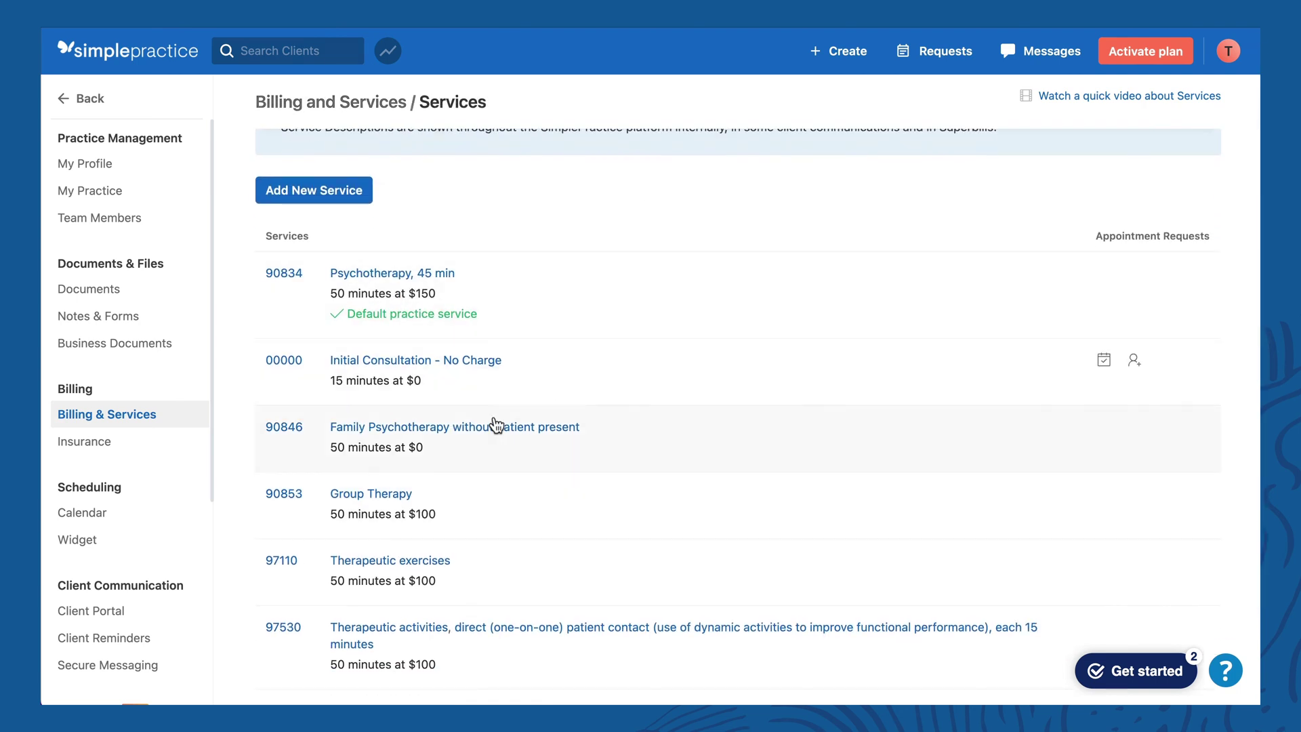
{"action": "scroll", "coordinate": [479, 365], "scroll_direction": "up", "scroll_amount": 2}
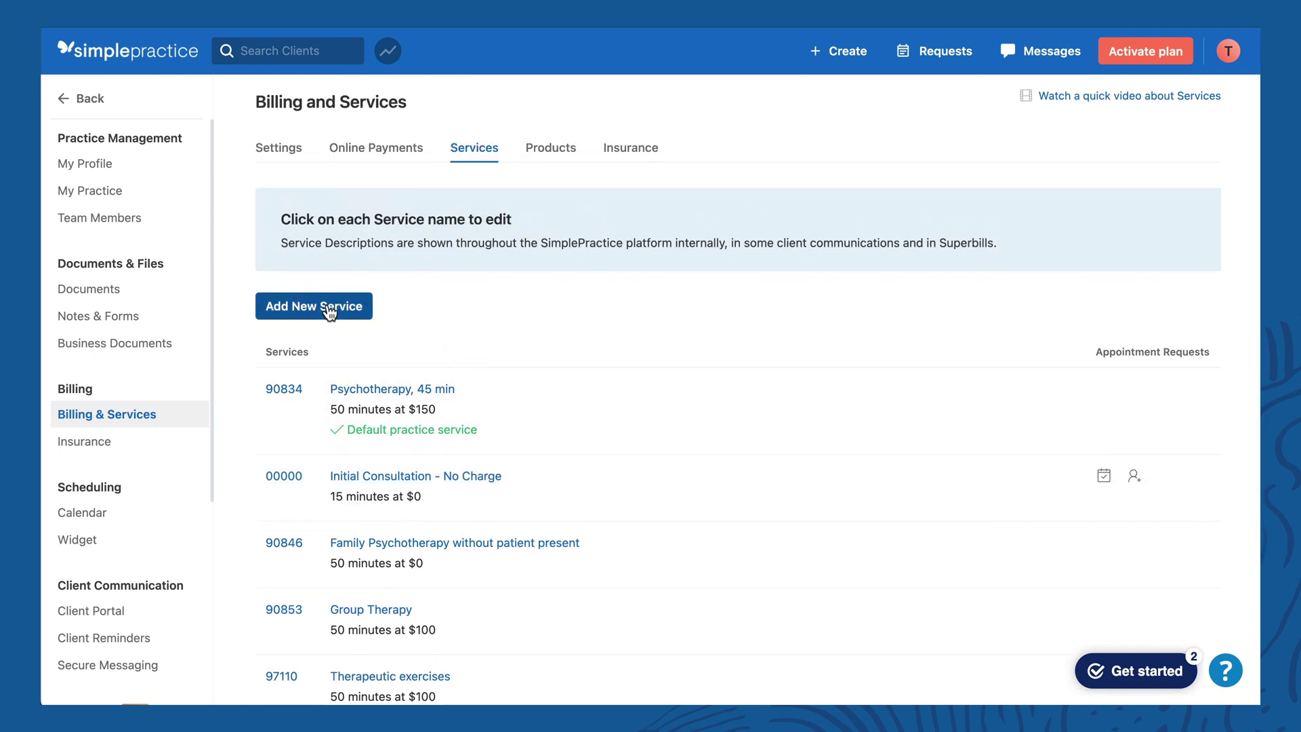
{"action": "left_click", "coordinate": [330, 309]}
{"action": "left_click", "coordinate": [334, 353]}
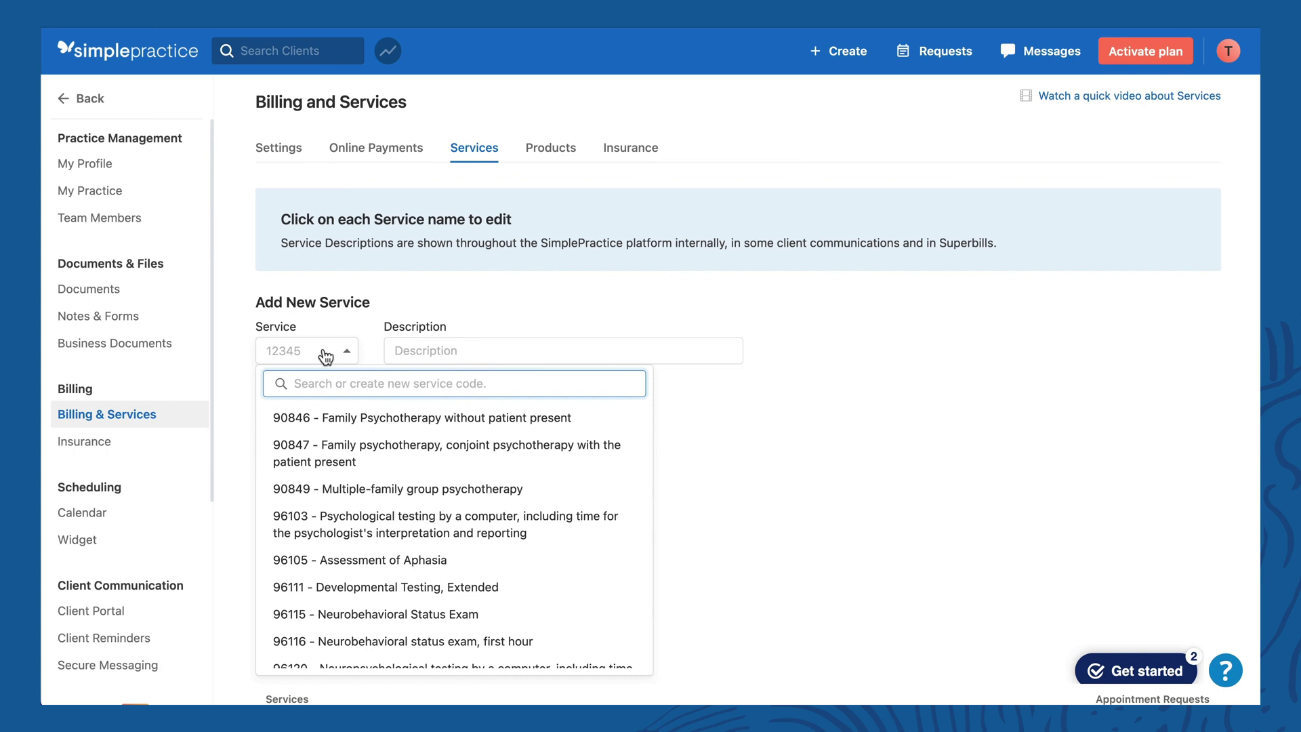
{"action": "type", "text": "PHONE"}
{"action": "key", "text": "Return"}
{"action": "left_click", "coordinate": [434, 351]}
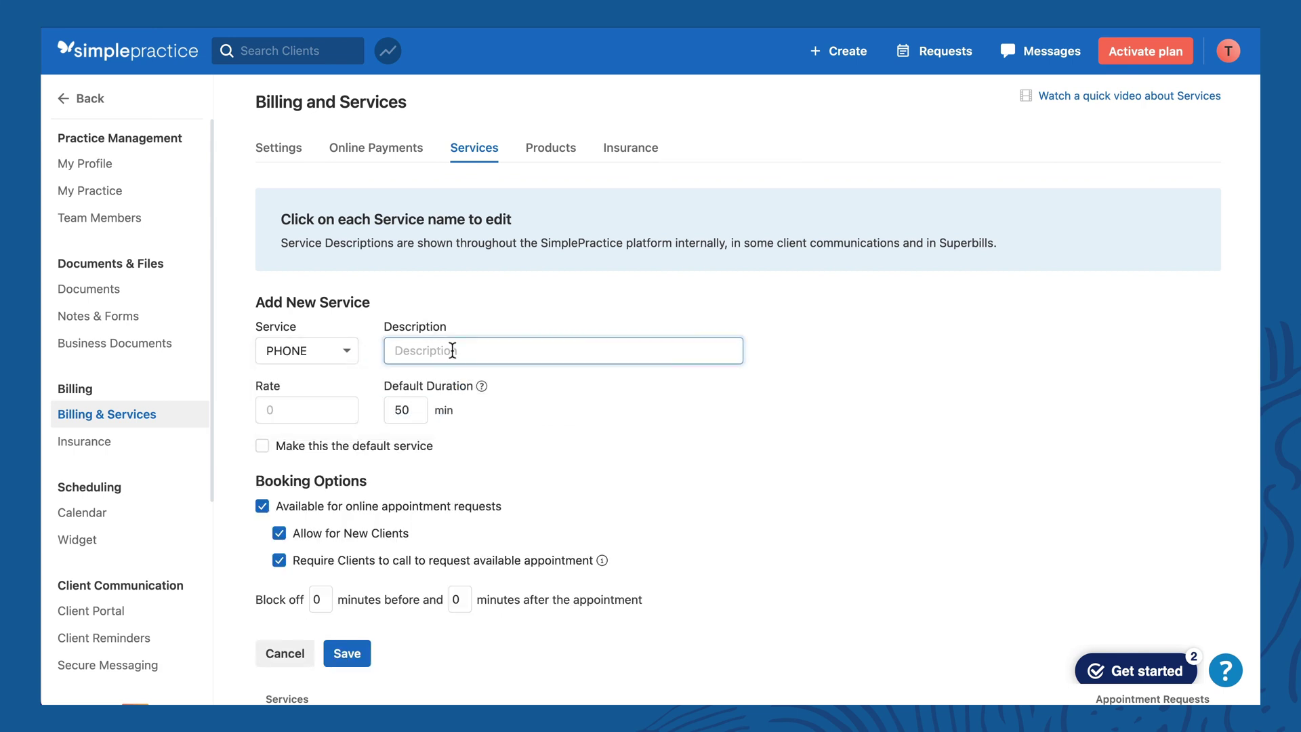
{"action": "type", "text": "Phone consult"}
Set the new service's rate to $0 and duration to 15 minutes, make it unavailable for online appointment requests, and save it
{"action": "left_click", "coordinate": [329, 404]}
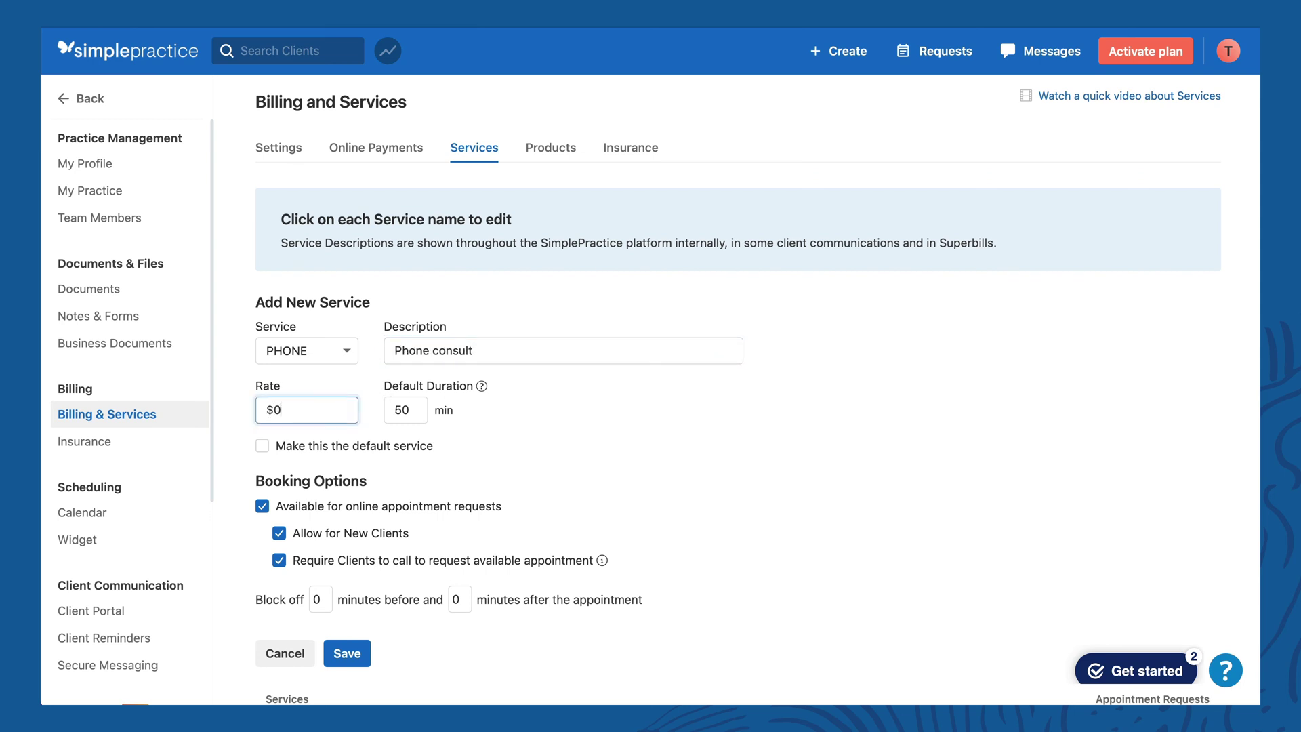
{"action": "double_click", "coordinate": [404, 409]}
{"action": "type", "text": "1"}
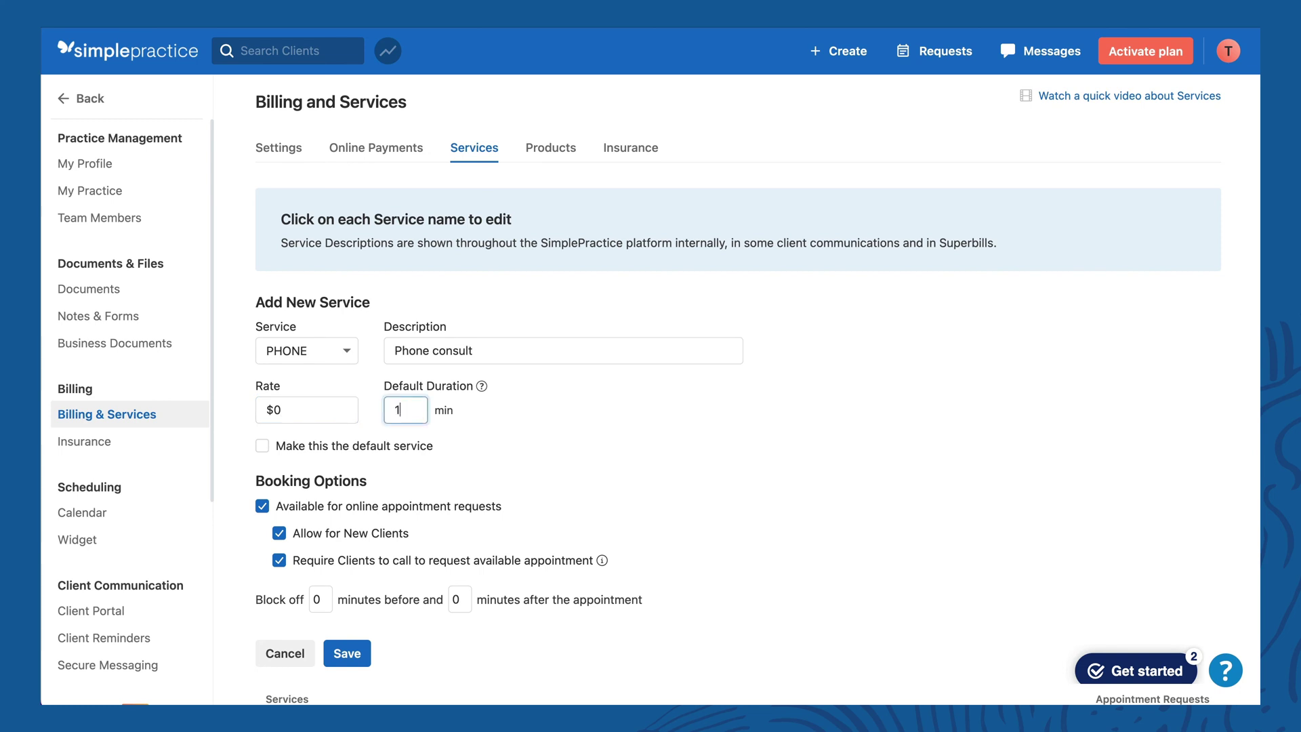
{"action": "type", "text": "5"}
{"action": "left_click", "coordinate": [488, 410]}
{"action": "scroll", "coordinate": [490, 462], "scroll_direction": "down", "scroll_amount": 2}
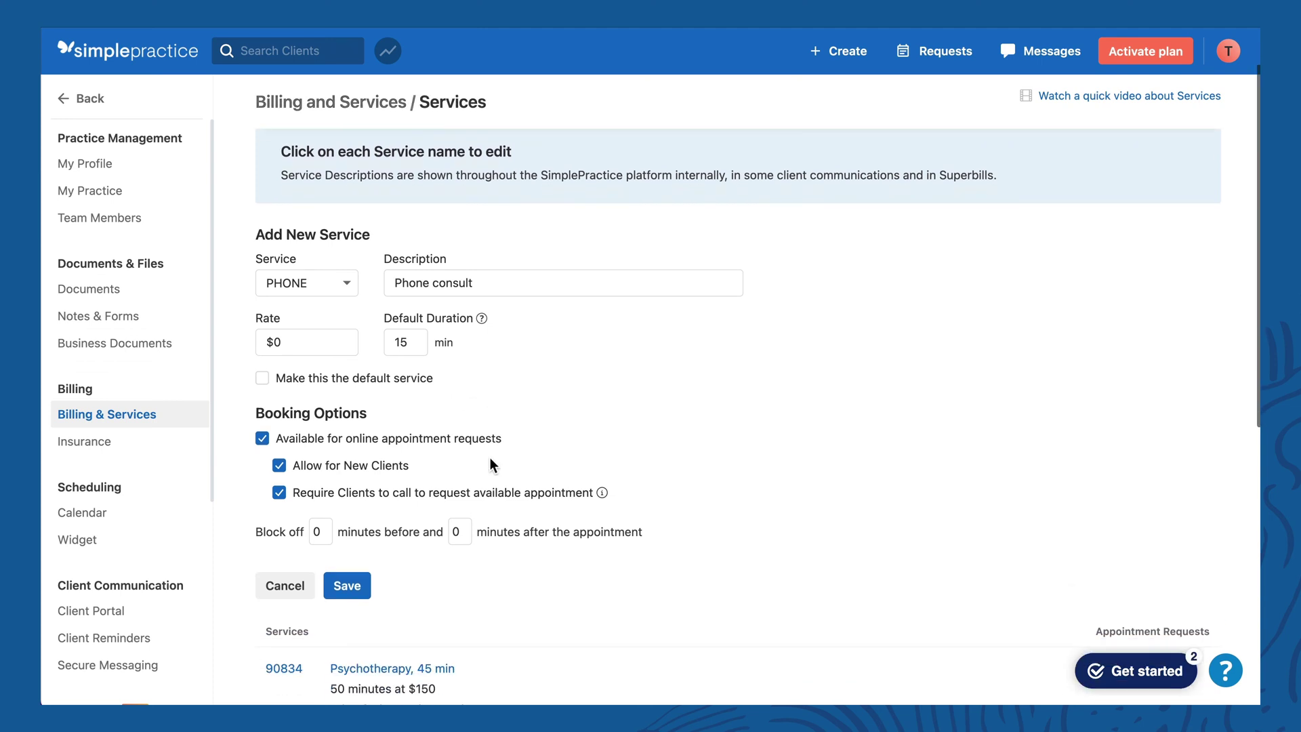
{"action": "left_click", "coordinate": [335, 445]}
{"action": "left_click", "coordinate": [347, 489]}
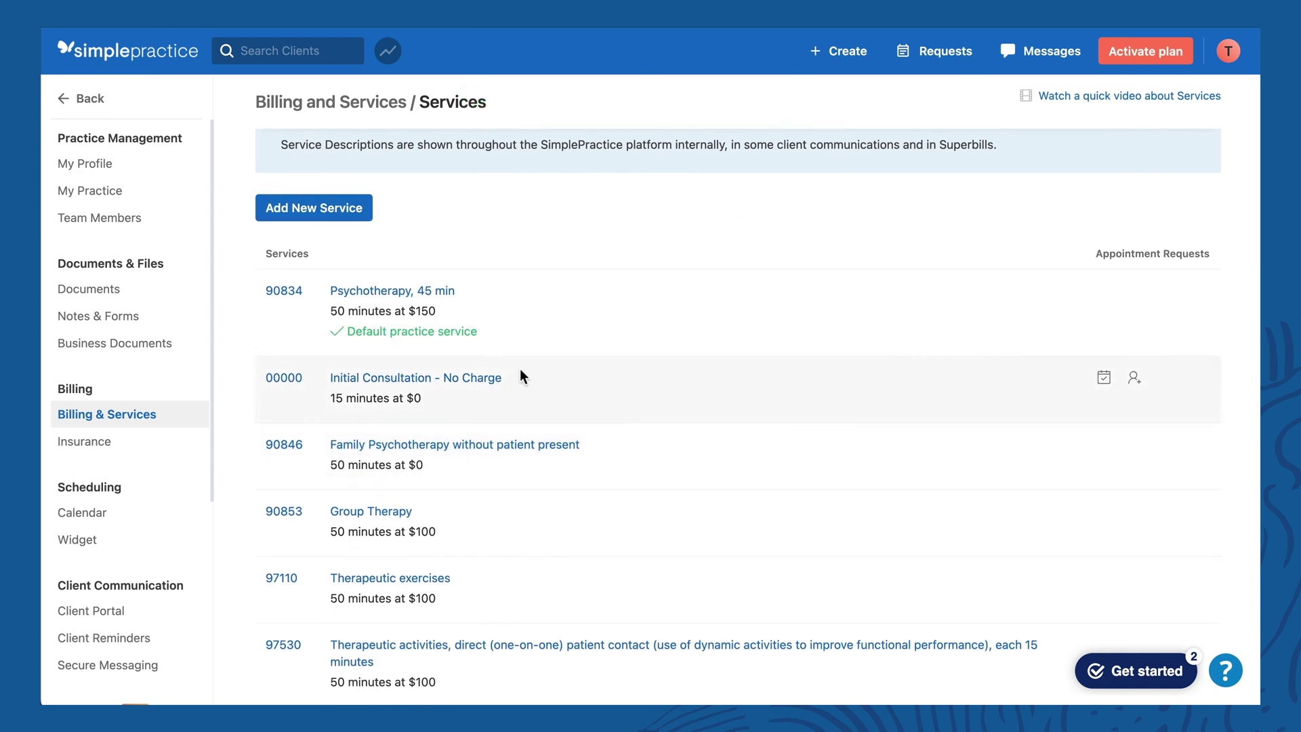
Delete the 90853 Group Therapy service from the services list and confirm the deletion
{"action": "scroll", "coordinate": [522, 375], "scroll_direction": "down", "scroll_amount": 2}
{"action": "left_click", "coordinate": [368, 447]}
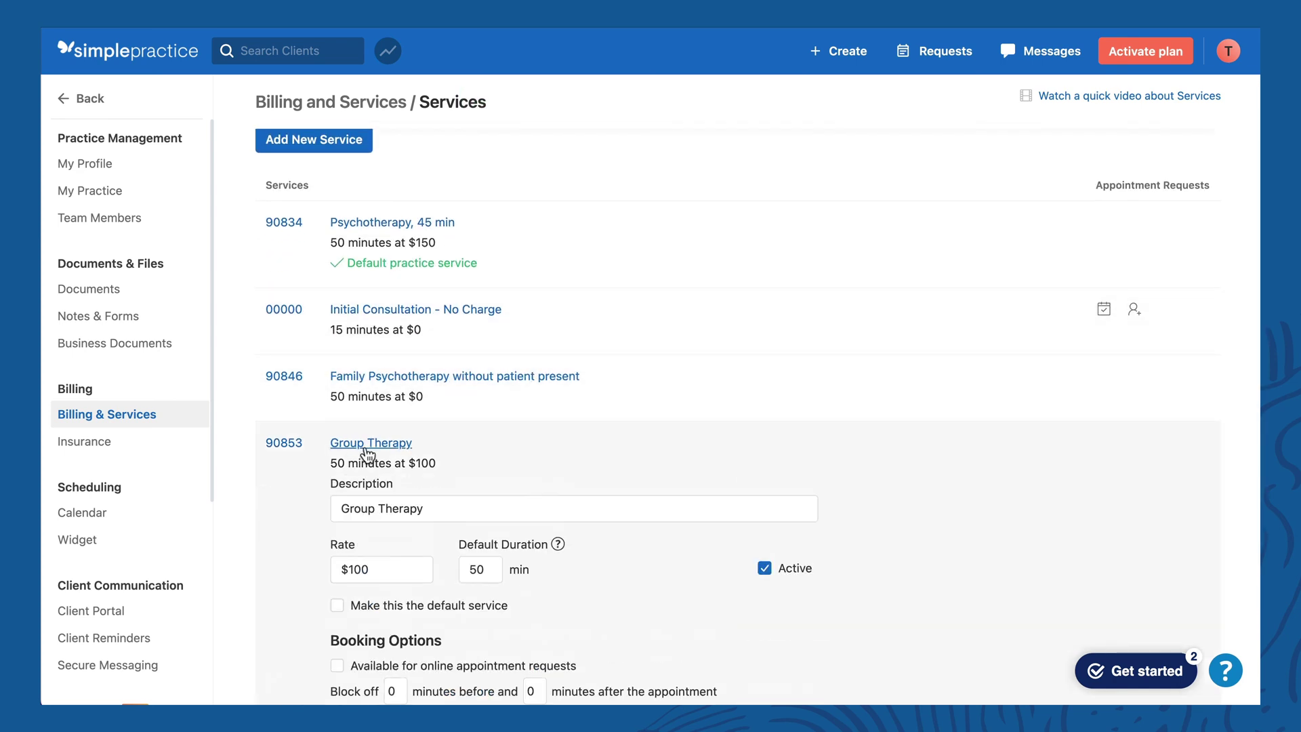
{"action": "scroll", "coordinate": [425, 440], "scroll_direction": "down", "scroll_amount": 3}
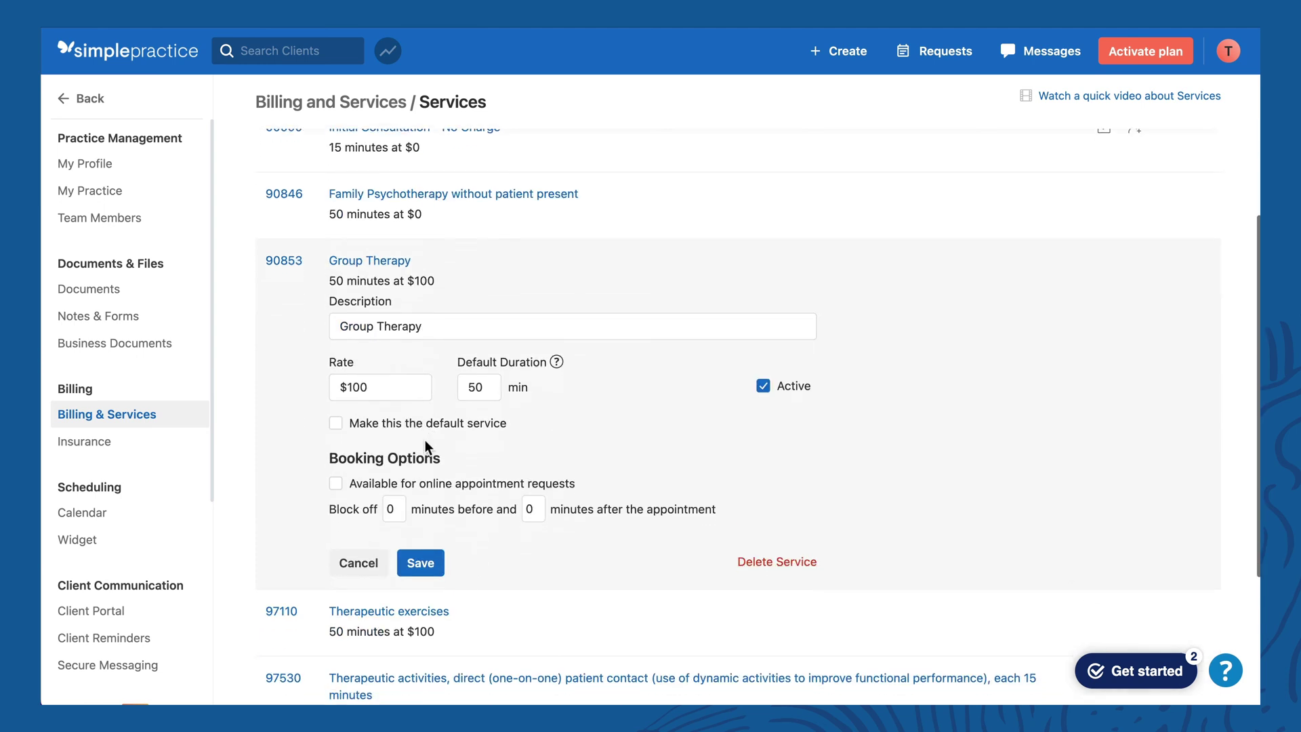
{"action": "left_click", "coordinate": [786, 562]}
{"action": "left_click", "coordinate": [834, 420]}
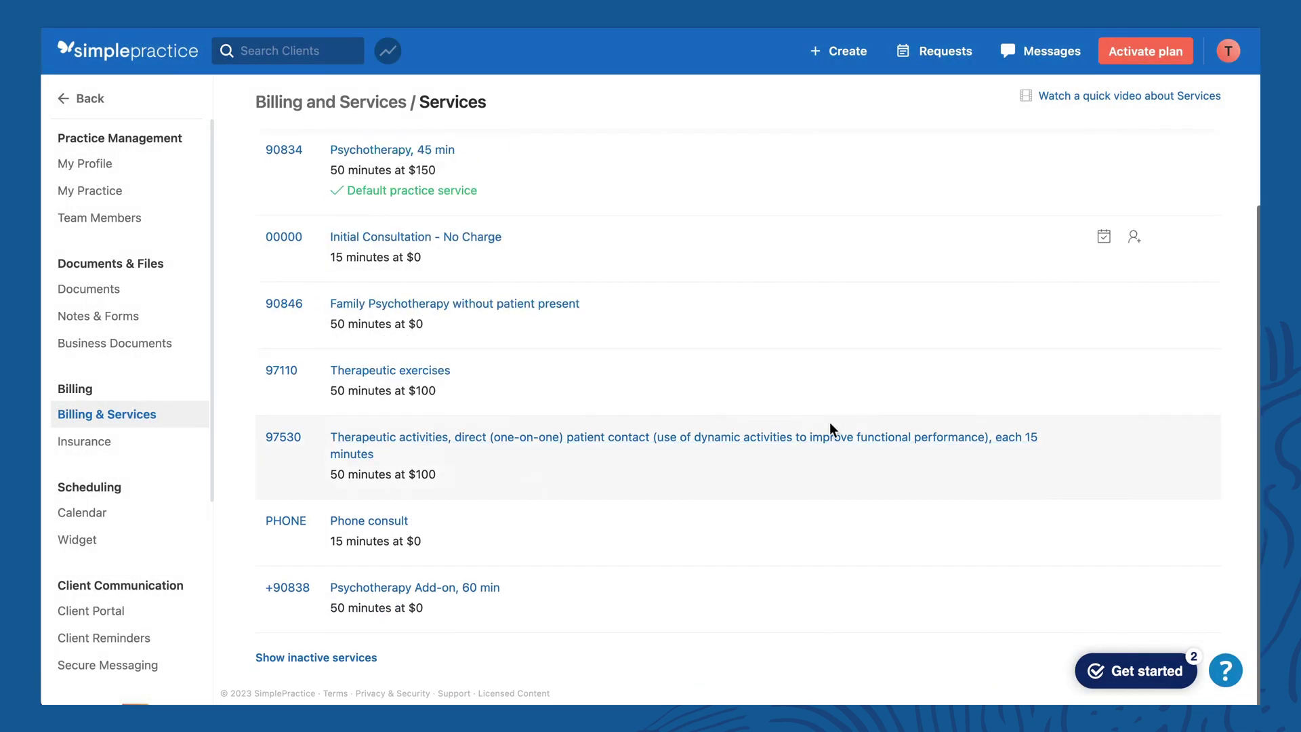
Open the 90834 Psychotherapy, 45 min service's details and its rate for editing
{"action": "left_click", "coordinate": [428, 159]}
{"action": "double_click", "coordinate": [374, 291]}
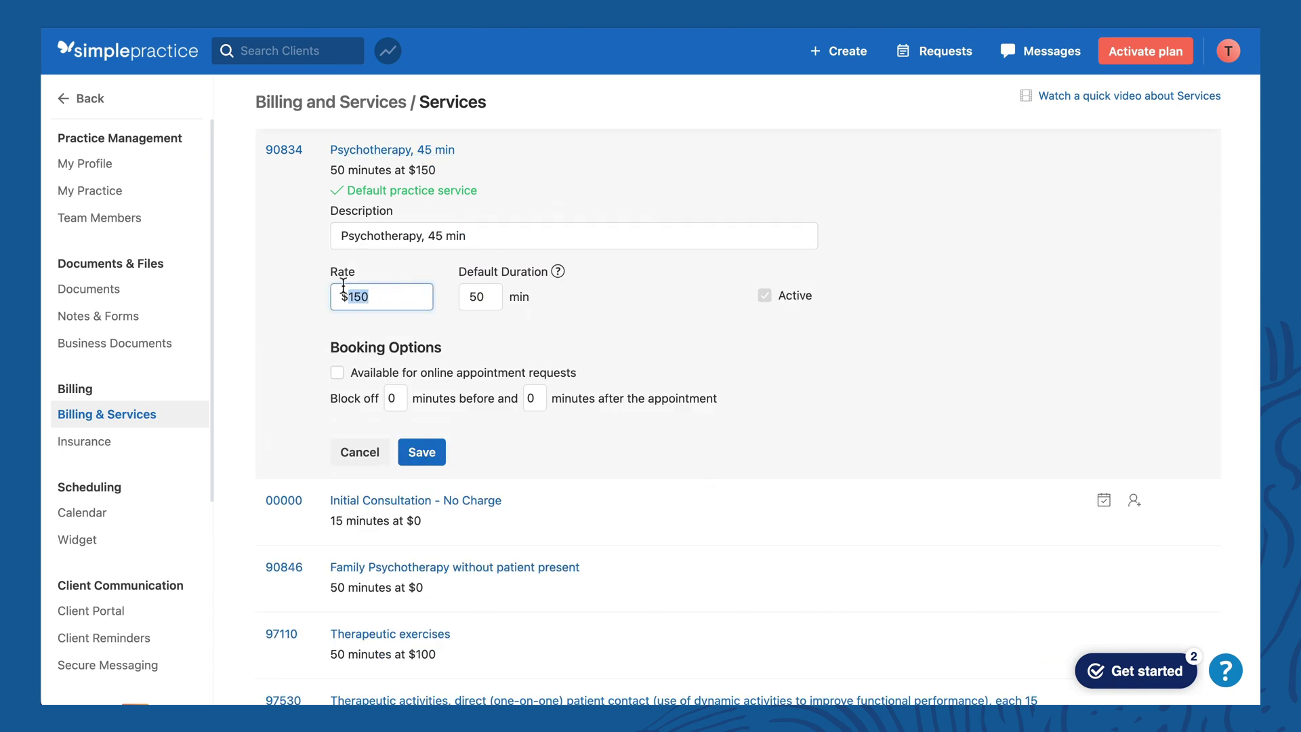
{"action": "left_click", "coordinate": [414, 292]}
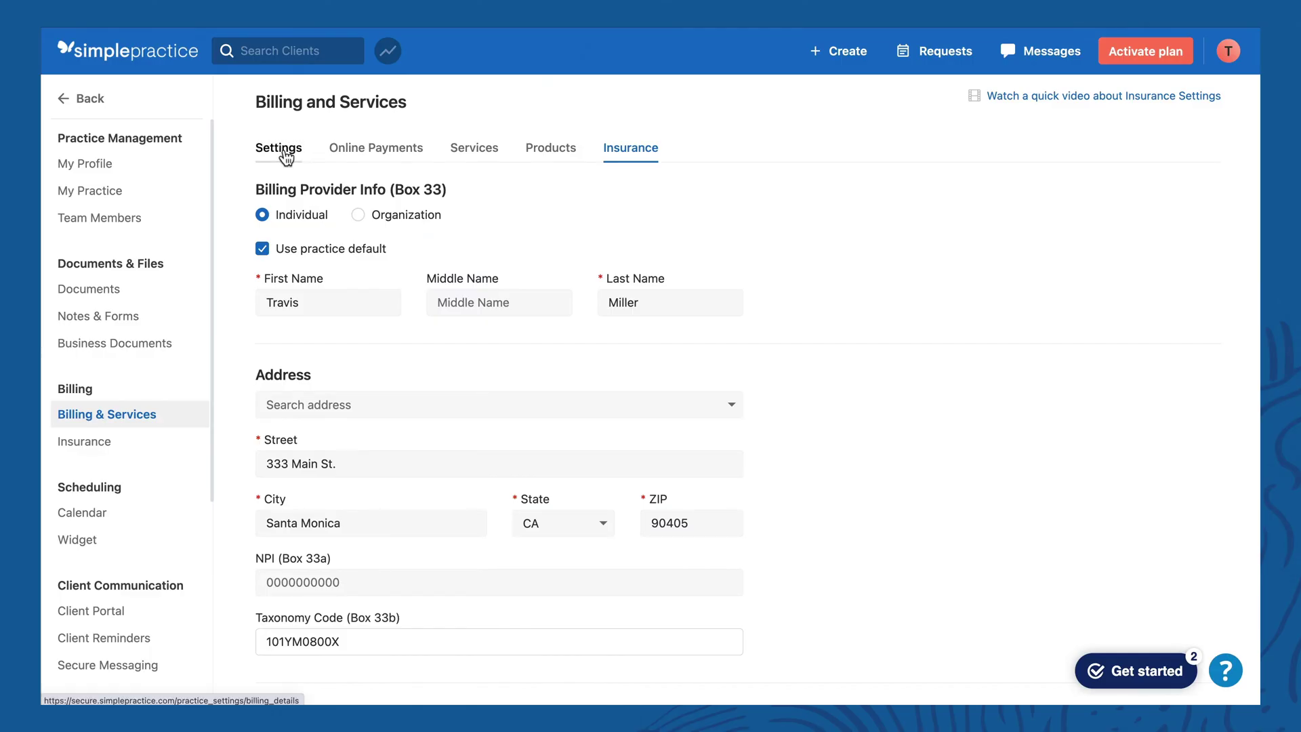
In the billing settings, enter the practice's Social Security number as the Tax ID or SSN, using the hyphenated SSN format
{"action": "left_click", "coordinate": [287, 157]}
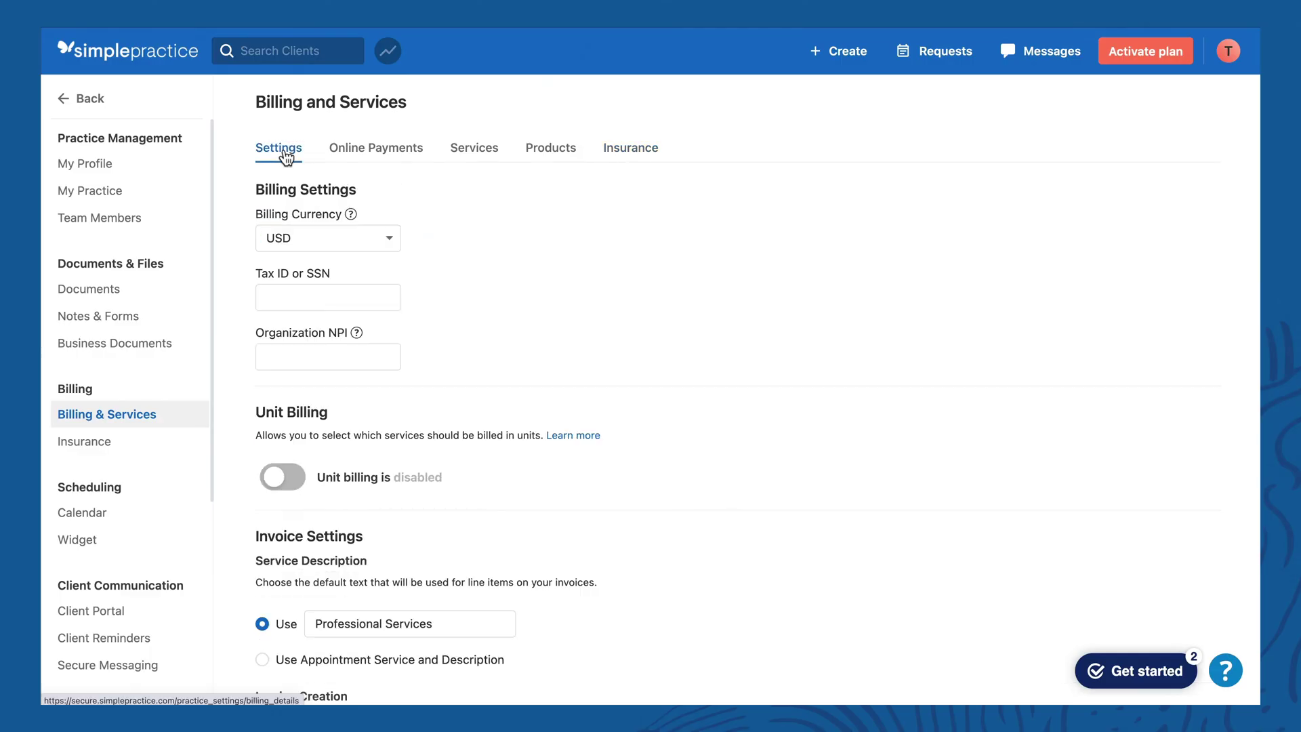
{"action": "left_click", "coordinate": [303, 296]}
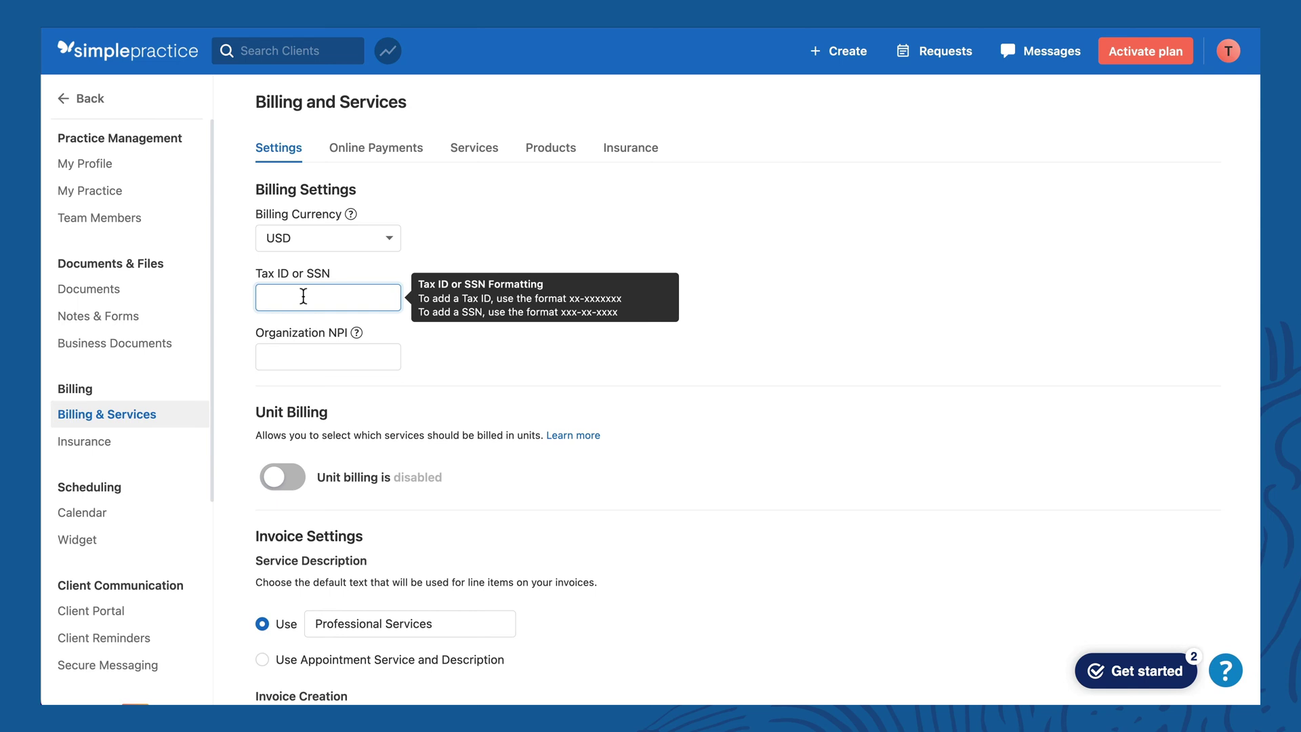
{"action": "type", "text": "555-55-555"}
{"action": "key", "text": "Left"}
{"action": "key", "text": "Left"}
{"action": "key", "text": "Left"}
{"action": "key", "text": "Left"}
{"action": "key", "text": "Left"}
{"action": "type", "text": "-"}
{"action": "key", "text": "Right"}
{"action": "key", "text": "Right"}
{"action": "type", "text": "-"}
{"action": "left_click", "coordinate": [374, 276]}
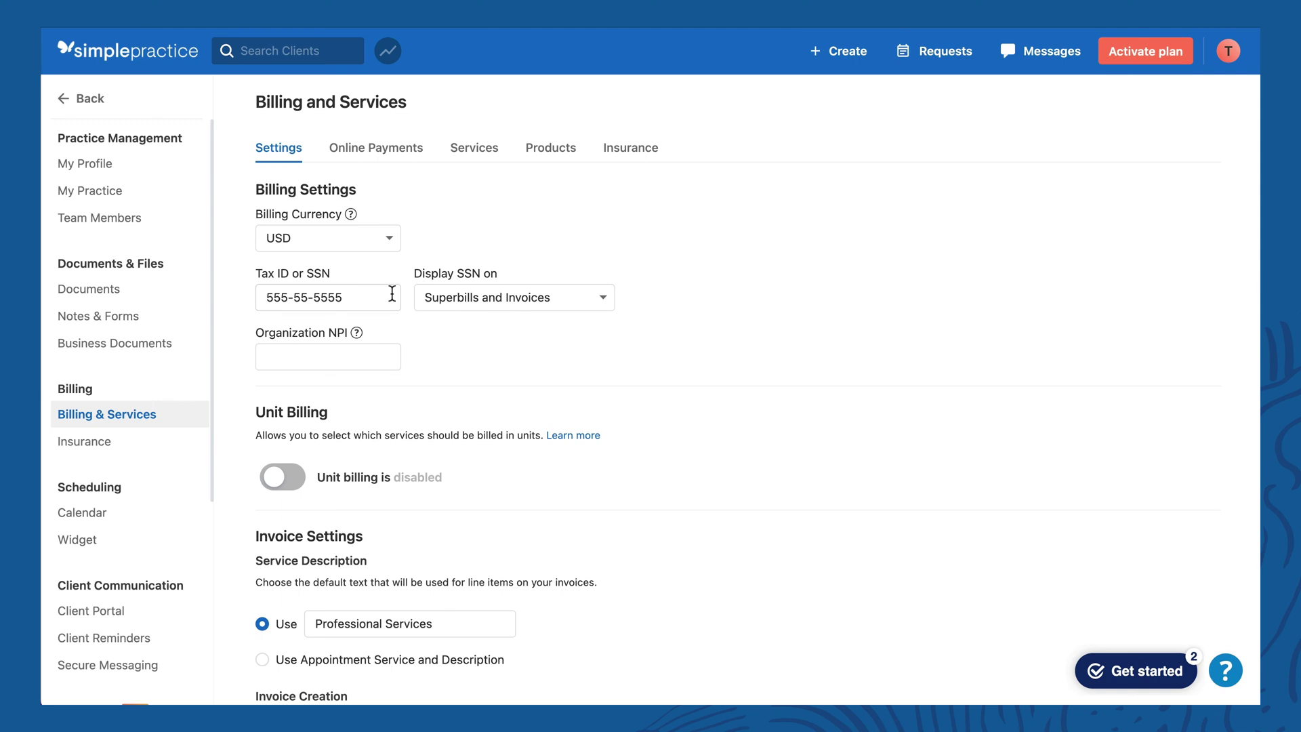
Set the SSN display option to None so the number is left off superbills and invoices
{"action": "left_click", "coordinate": [559, 300]}
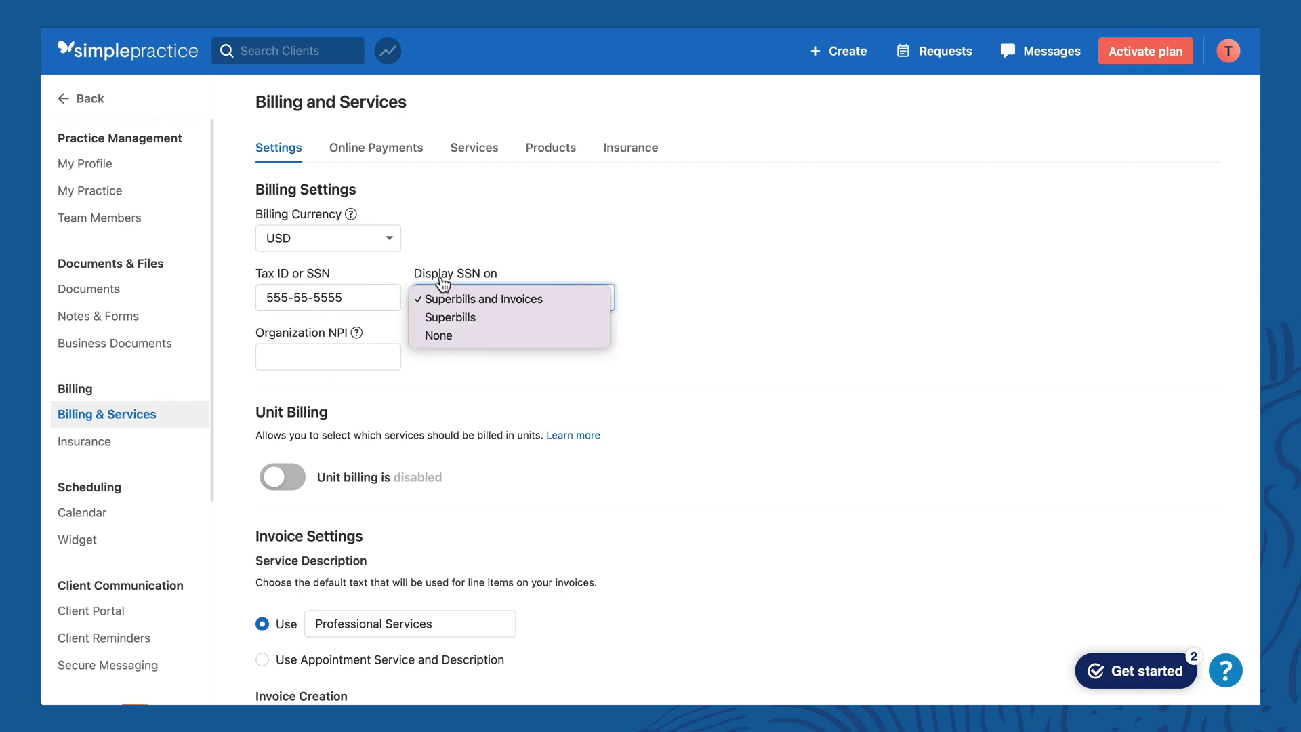
{"action": "left_click", "coordinate": [563, 336]}
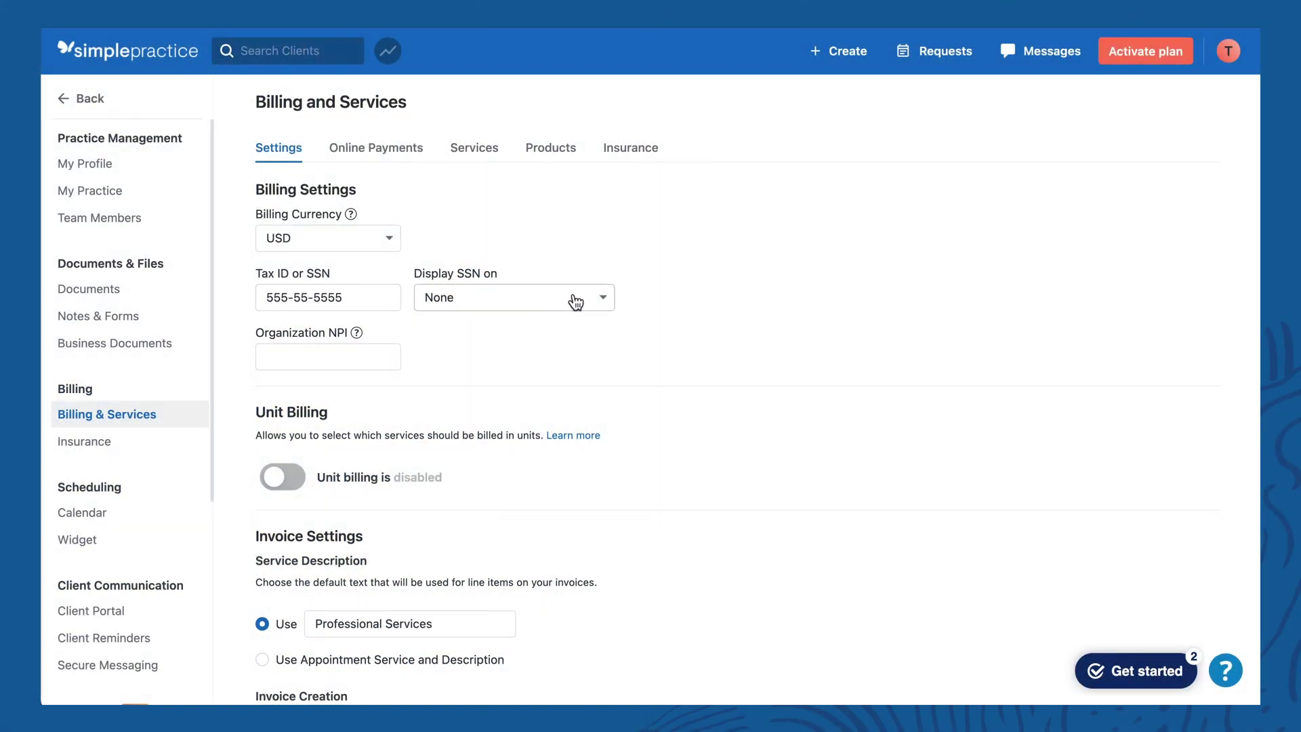
{"action": "left_click", "coordinate": [576, 302]}
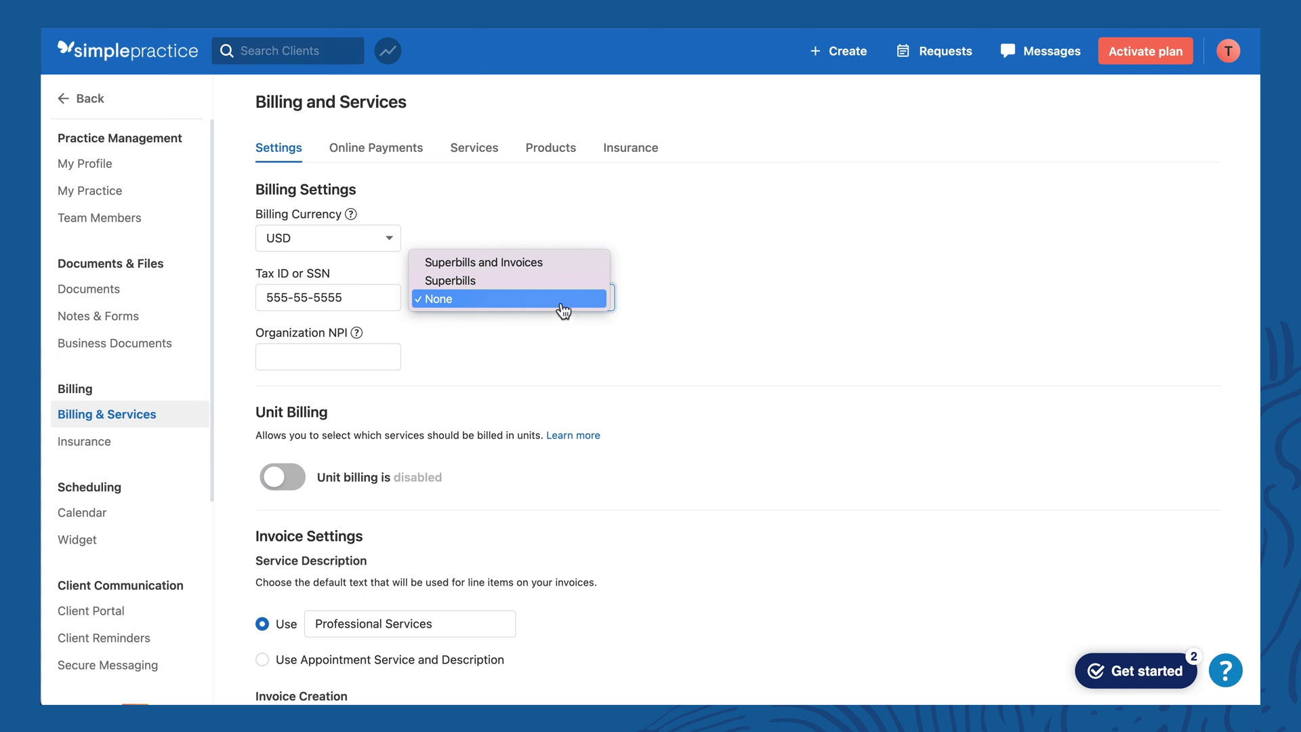
{"action": "left_click", "coordinate": [563, 305]}
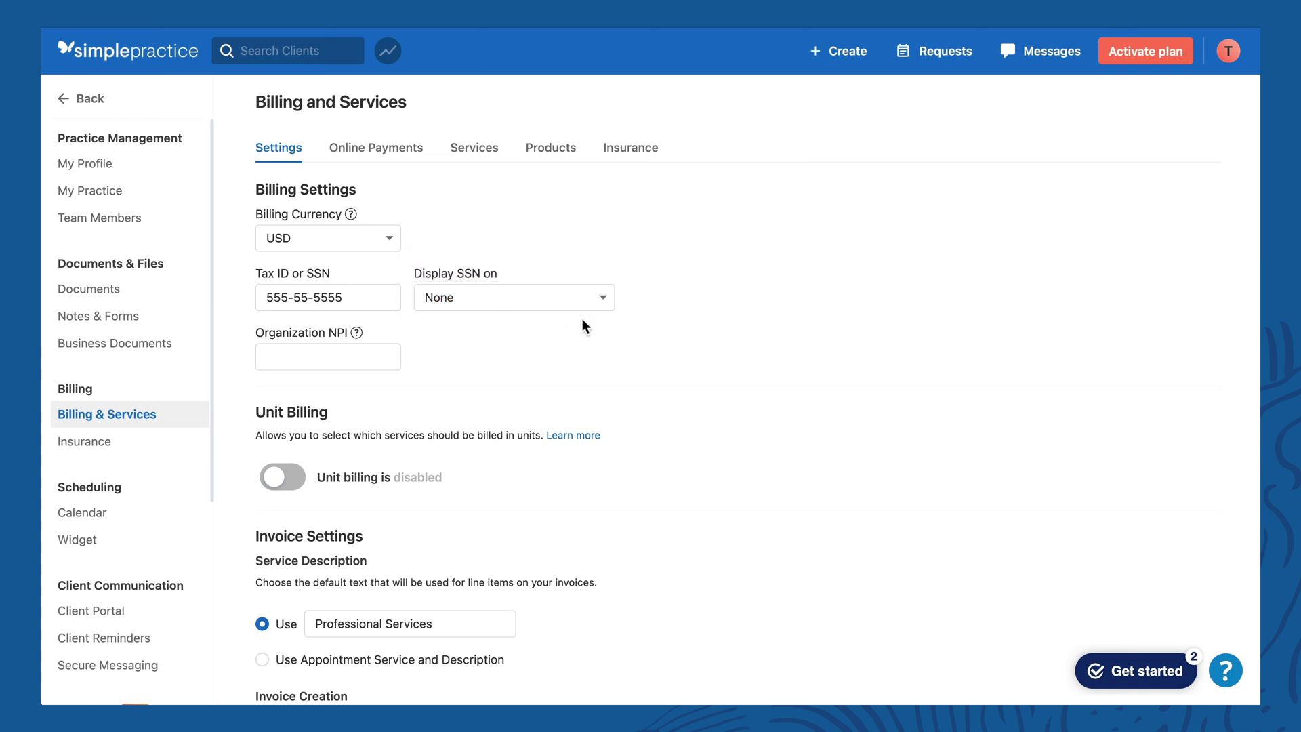
Try Use Appointment Service and Description as the default invoice line-item text, and switch back to Professional Services
{"action": "scroll", "coordinate": [532, 253], "scroll_direction": "down", "scroll_amount": 6}
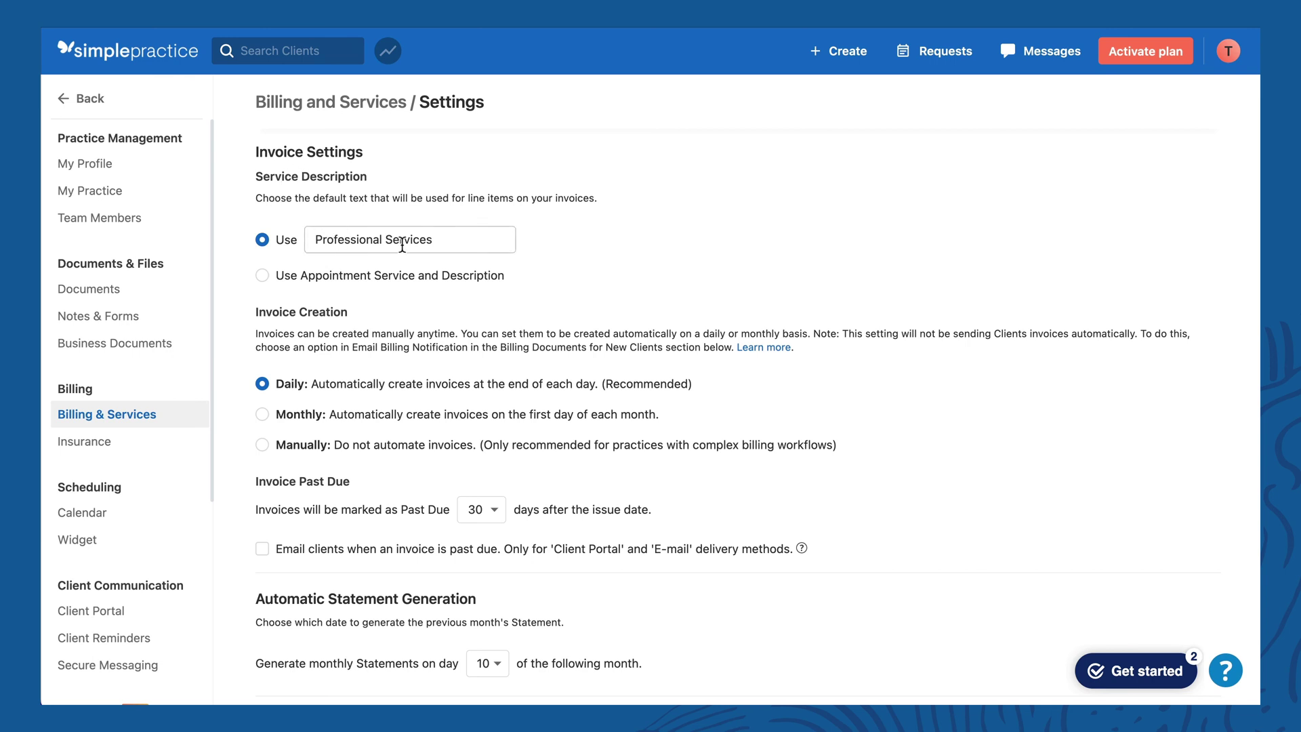
{"action": "left_click_drag", "start_coordinate": [316, 241], "coordinate": [523, 248]}
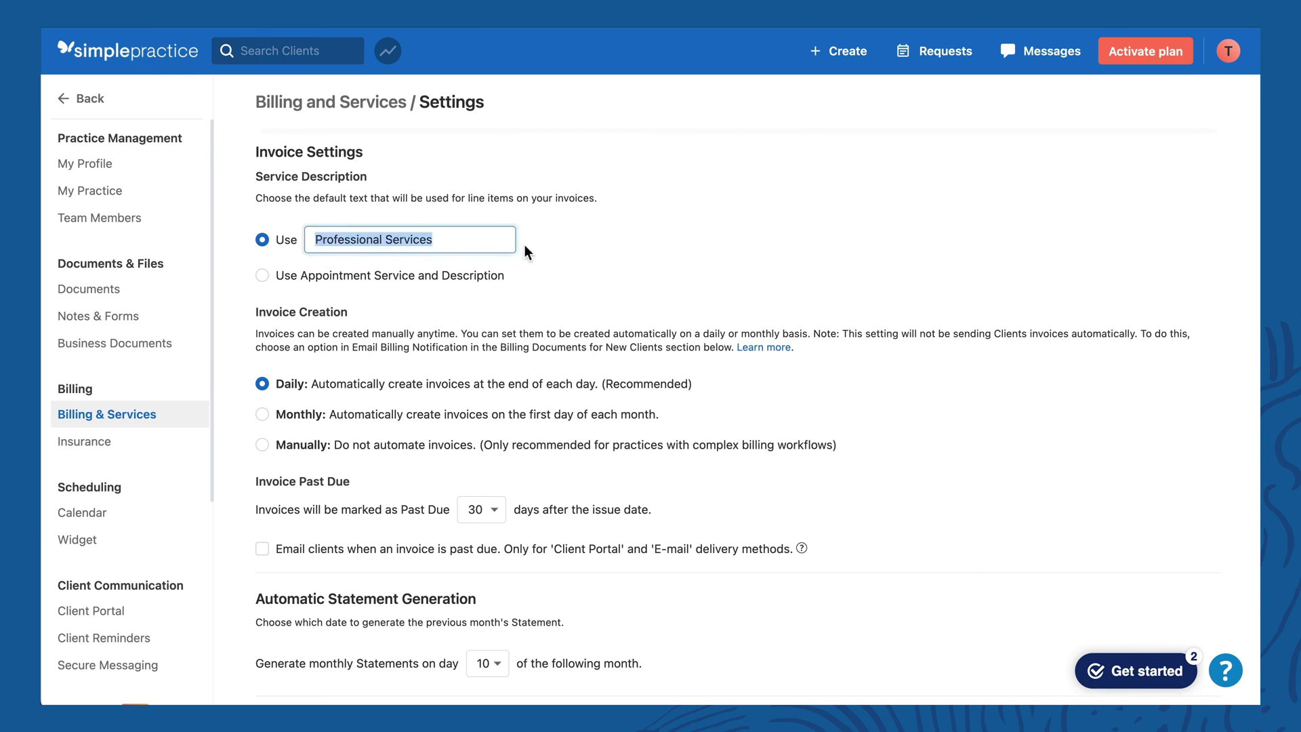
{"action": "left_click", "coordinate": [526, 245]}
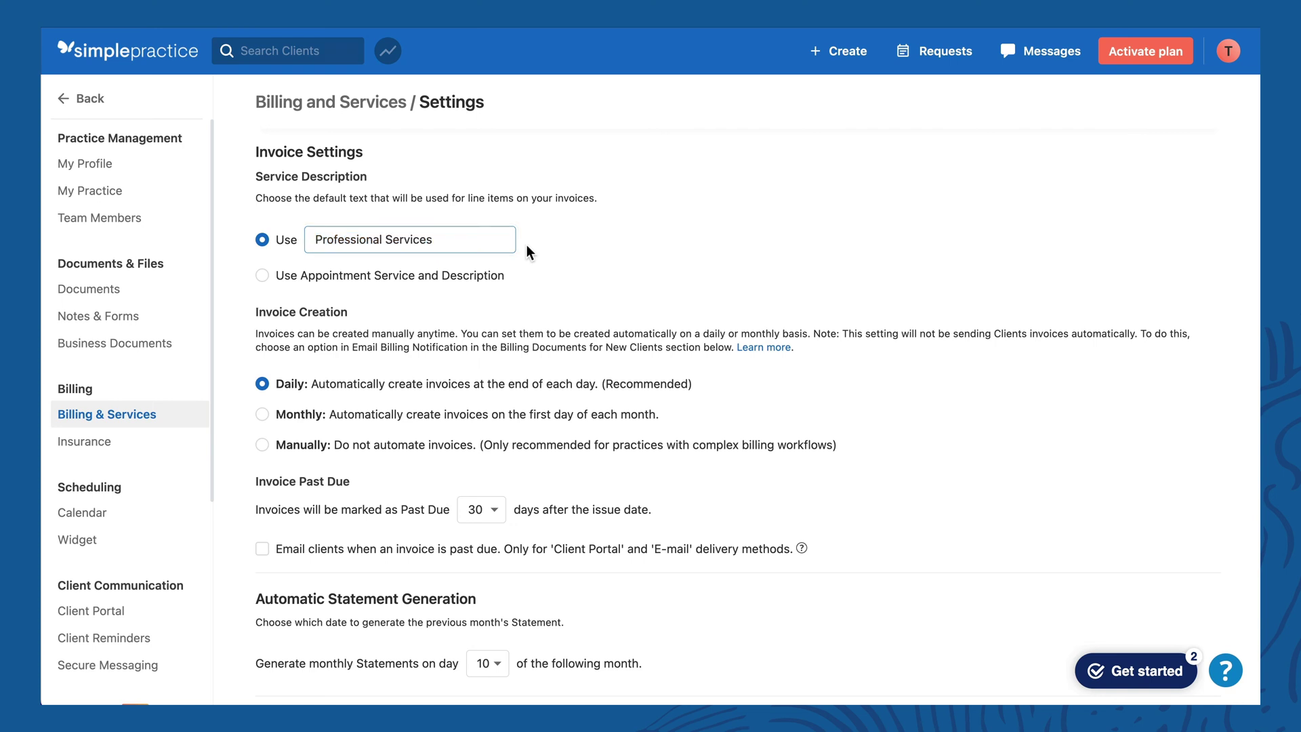
{"action": "left_click", "coordinate": [326, 283]}
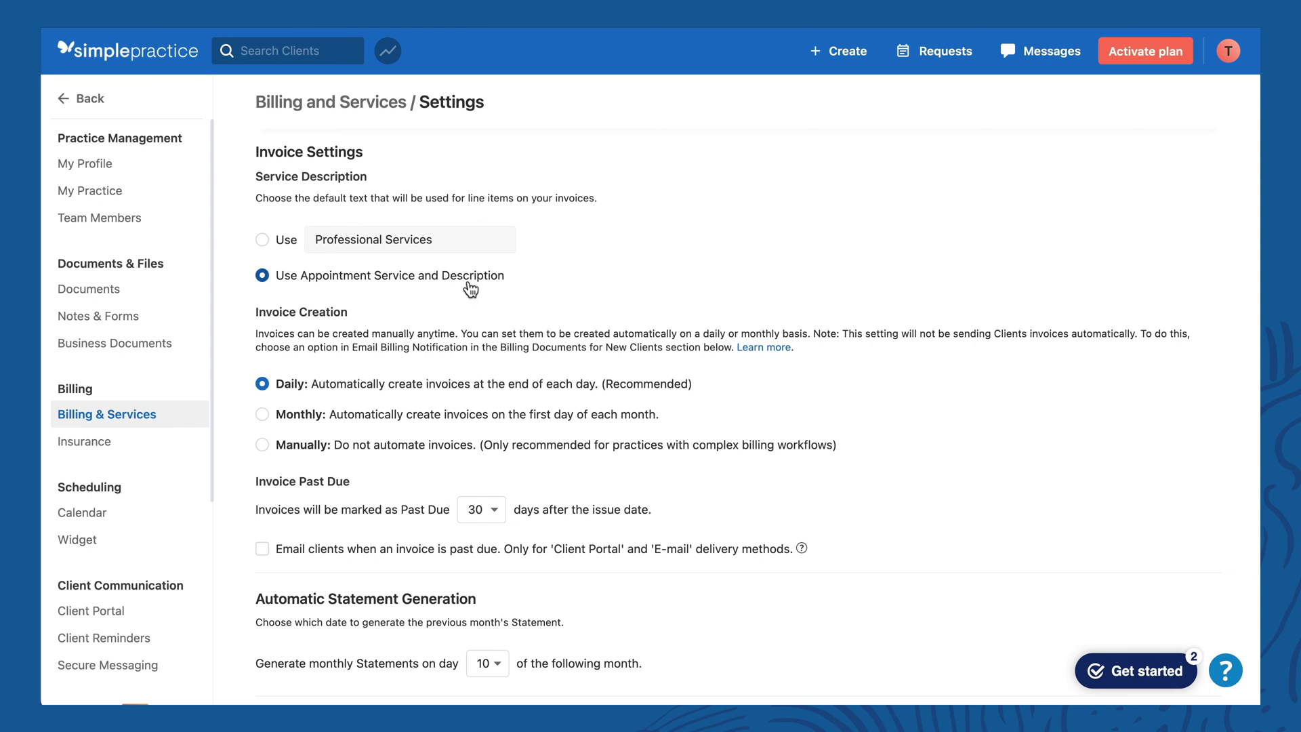
{"action": "left_click", "coordinate": [273, 243]}
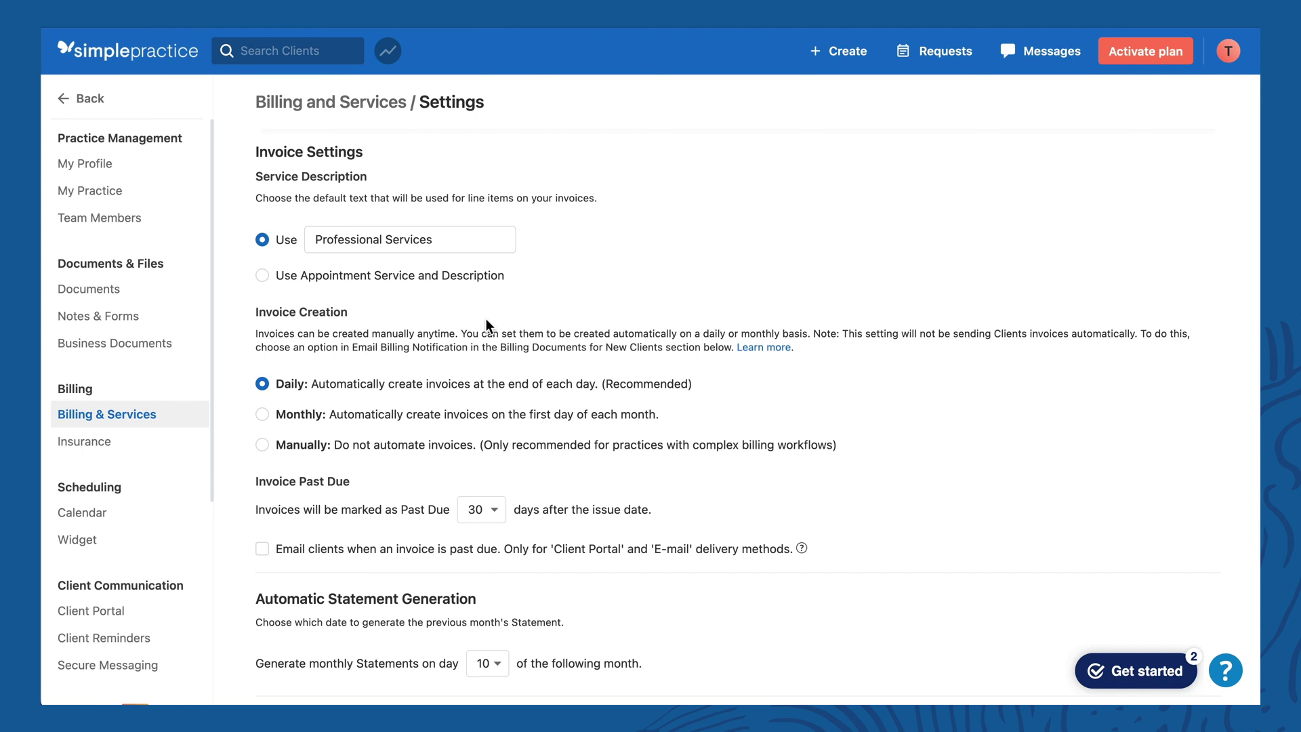
Set invoices to be marked Past Due 30 days after the issue date, and toggle the option to email clients about past-due invoices
{"action": "scroll", "coordinate": [486, 319], "scroll_direction": "down", "scroll_amount": 3}
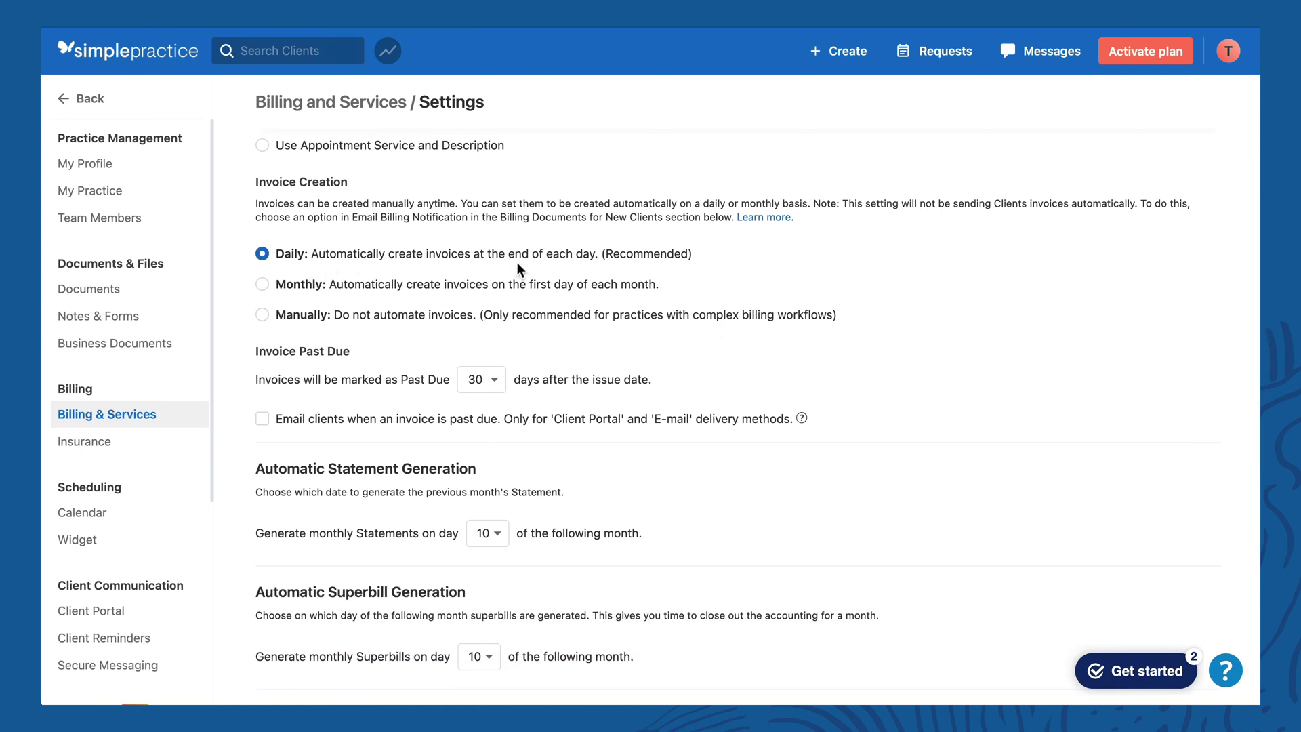
{"action": "scroll", "coordinate": [514, 264], "scroll_direction": "down", "scroll_amount": 1}
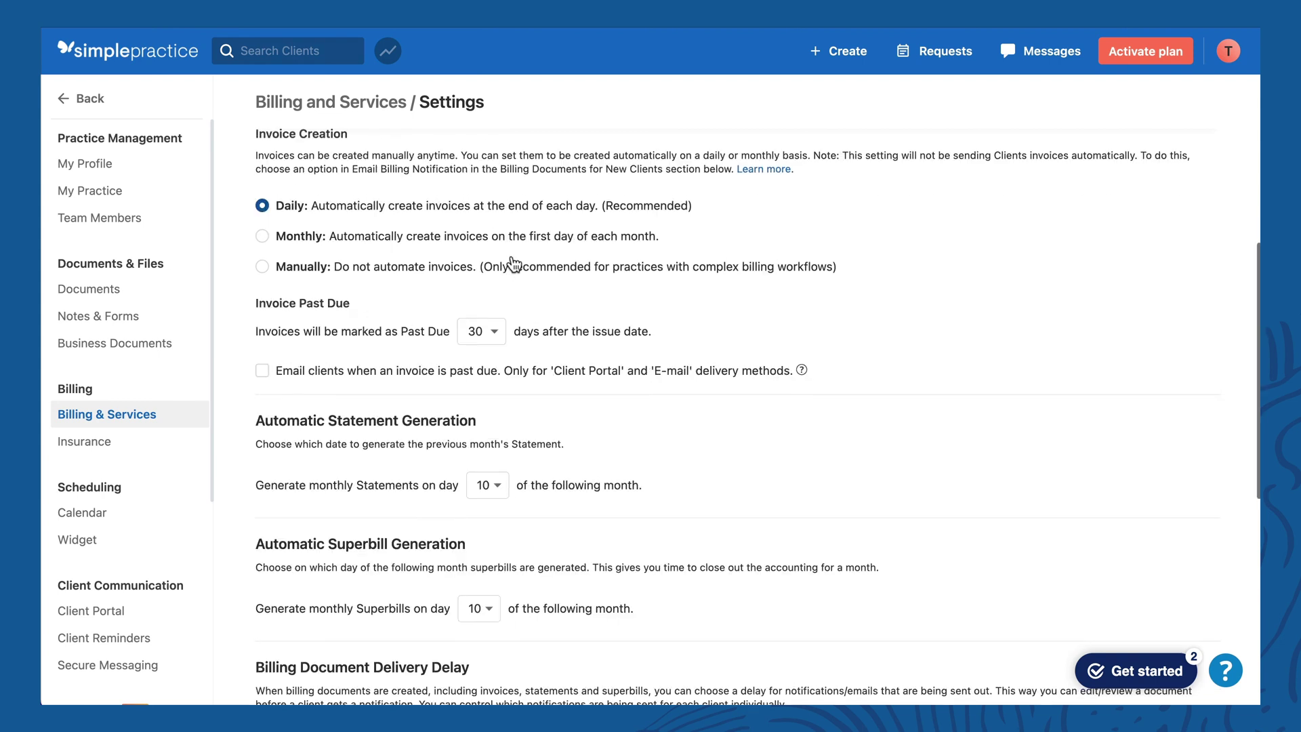
{"action": "scroll", "coordinate": [366, 294], "scroll_direction": "down", "scroll_amount": 2}
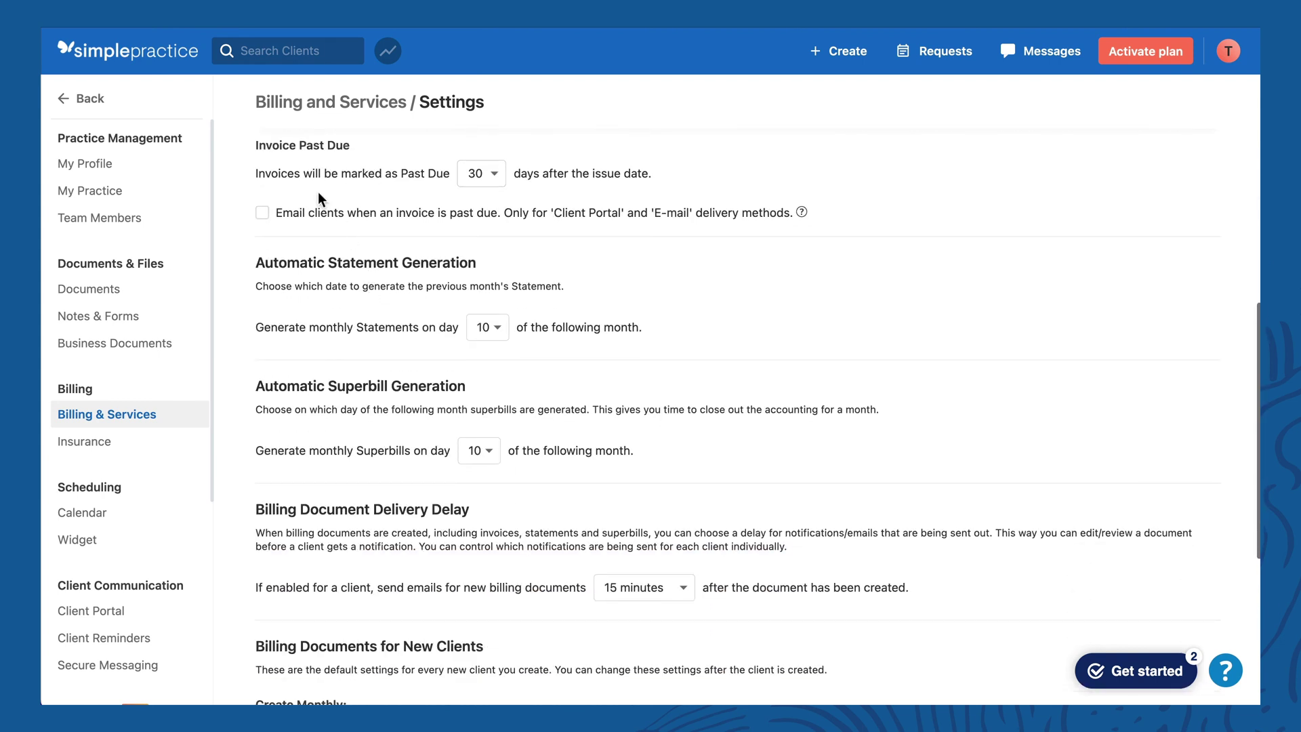
{"action": "left_click", "coordinate": [476, 177]}
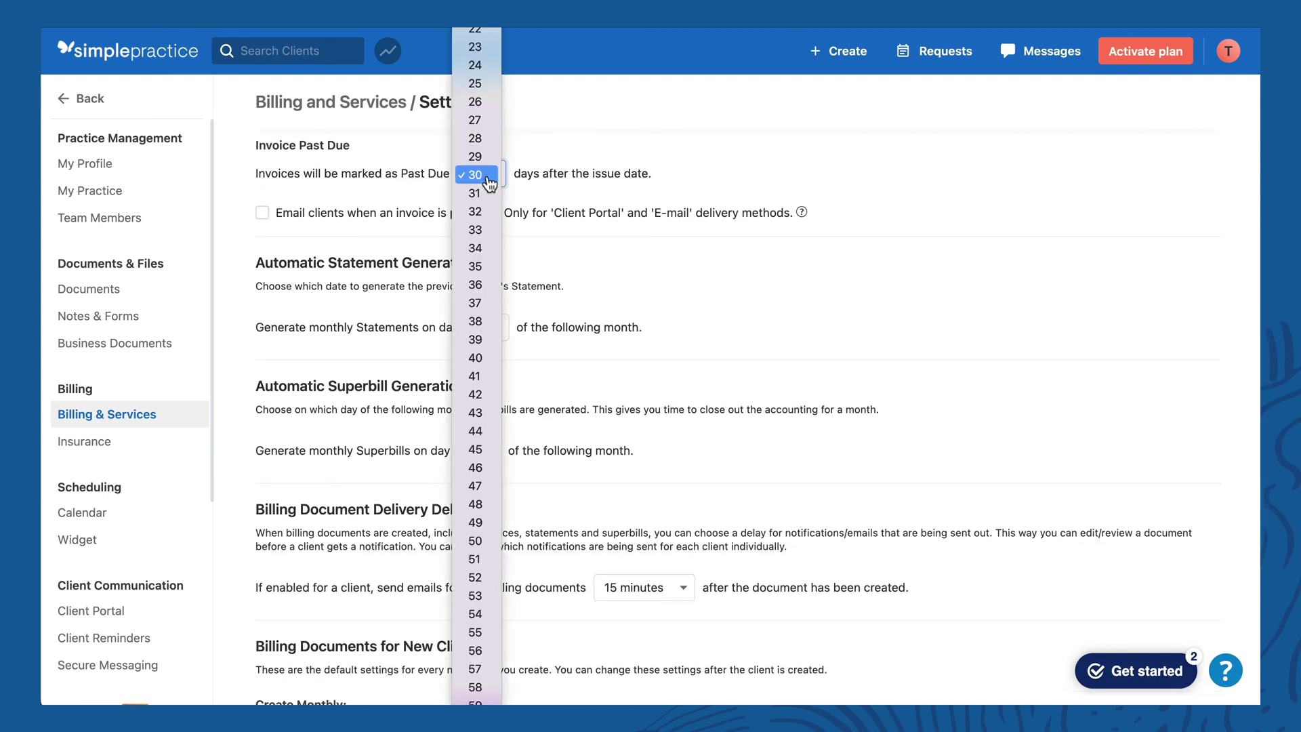
{"action": "left_click", "coordinate": [487, 177]}
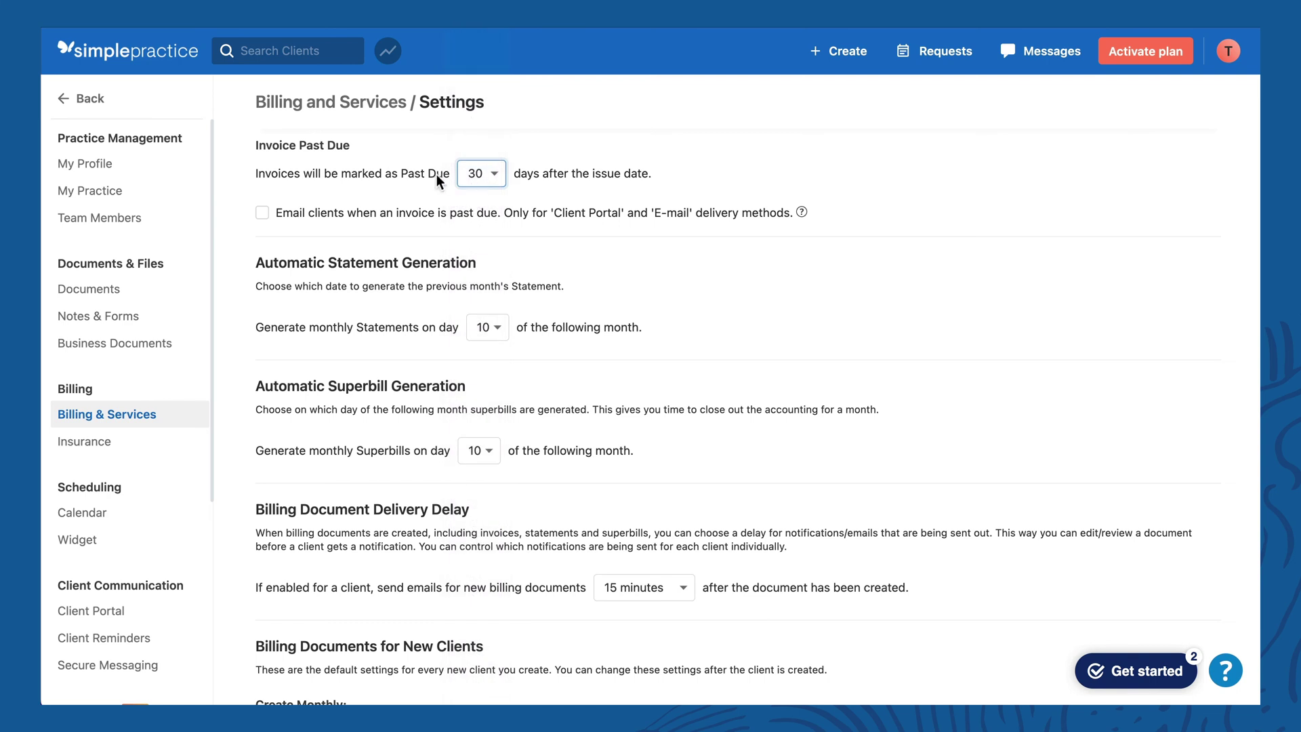
{"action": "left_click", "coordinate": [265, 216]}
{"action": "left_click", "coordinate": [297, 222]}
Examine the settings for the days on which monthly statements and superbills are automatically generated
{"action": "scroll", "coordinate": [375, 248], "scroll_direction": "down", "scroll_amount": 3}
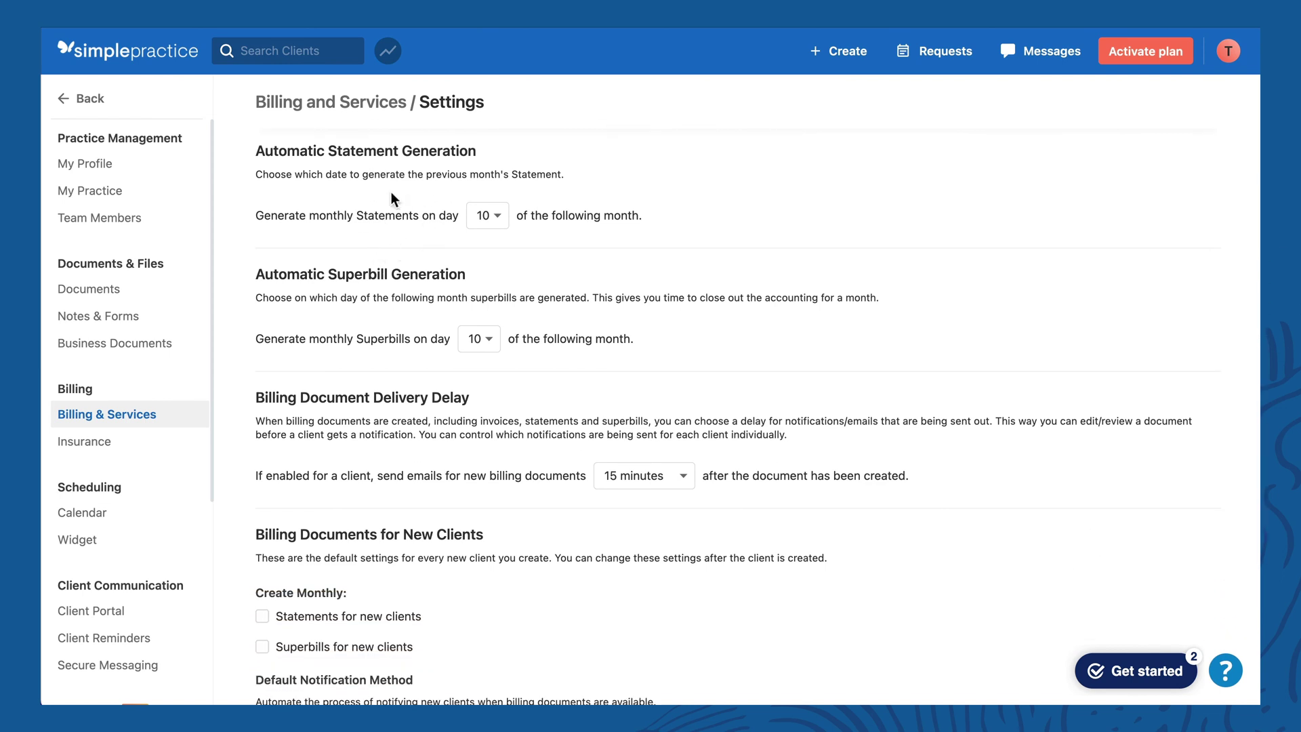
{"action": "left_click_drag", "start_coordinate": [256, 174], "coordinate": [487, 172]}
{"action": "left_click", "coordinate": [487, 173]}
{"action": "scroll", "coordinate": [408, 242], "scroll_direction": "down", "scroll_amount": 1}
{"action": "scroll", "coordinate": [340, 233], "scroll_direction": "down", "scroll_amount": 1}
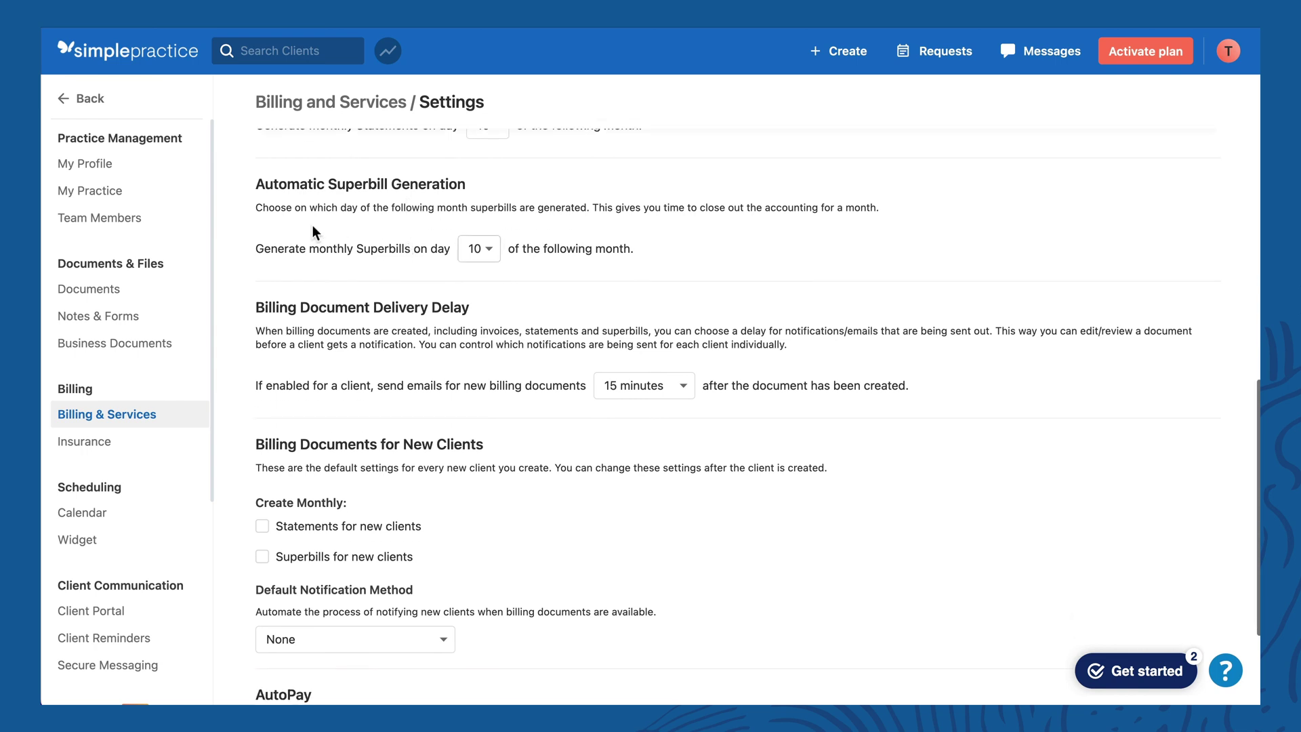
Set the Billing Document Delivery Delay so emails for new billing documents go out 90 minutes after creation
{"action": "scroll", "coordinate": [428, 213], "scroll_direction": "down", "scroll_amount": 1}
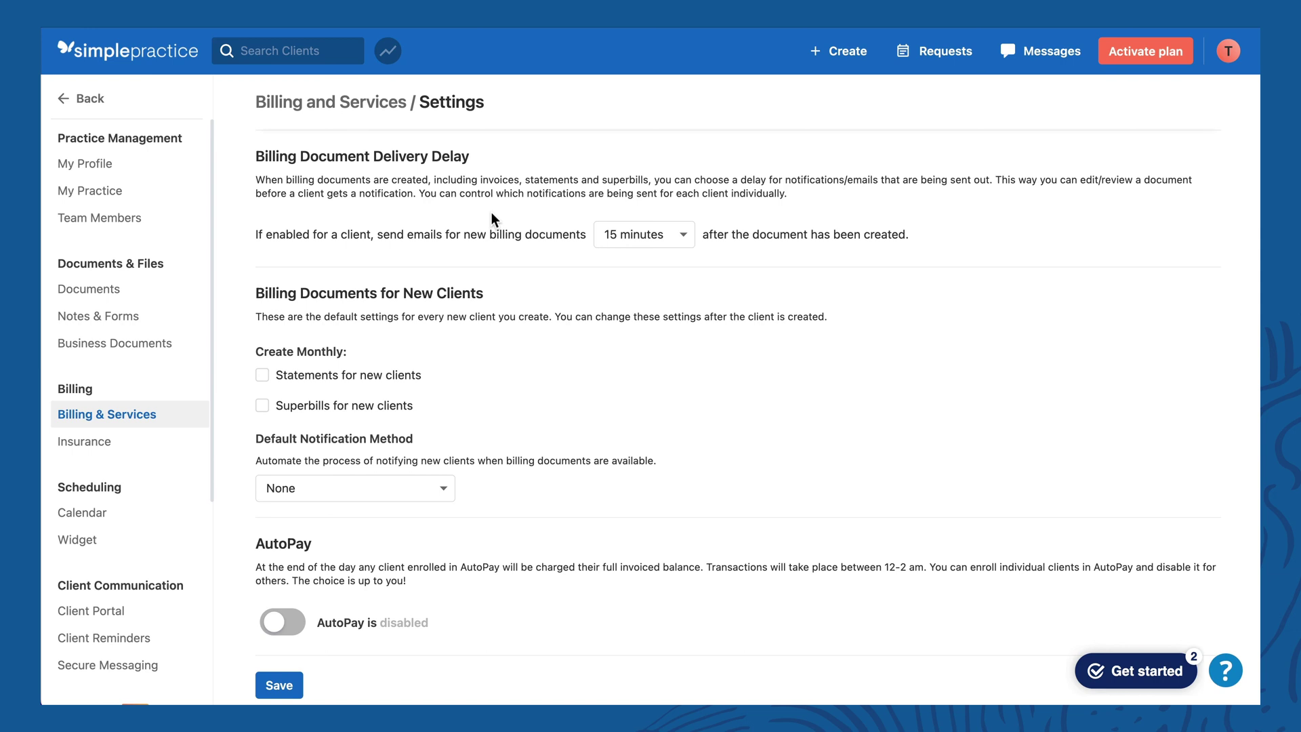
{"action": "left_click", "coordinate": [654, 242]}
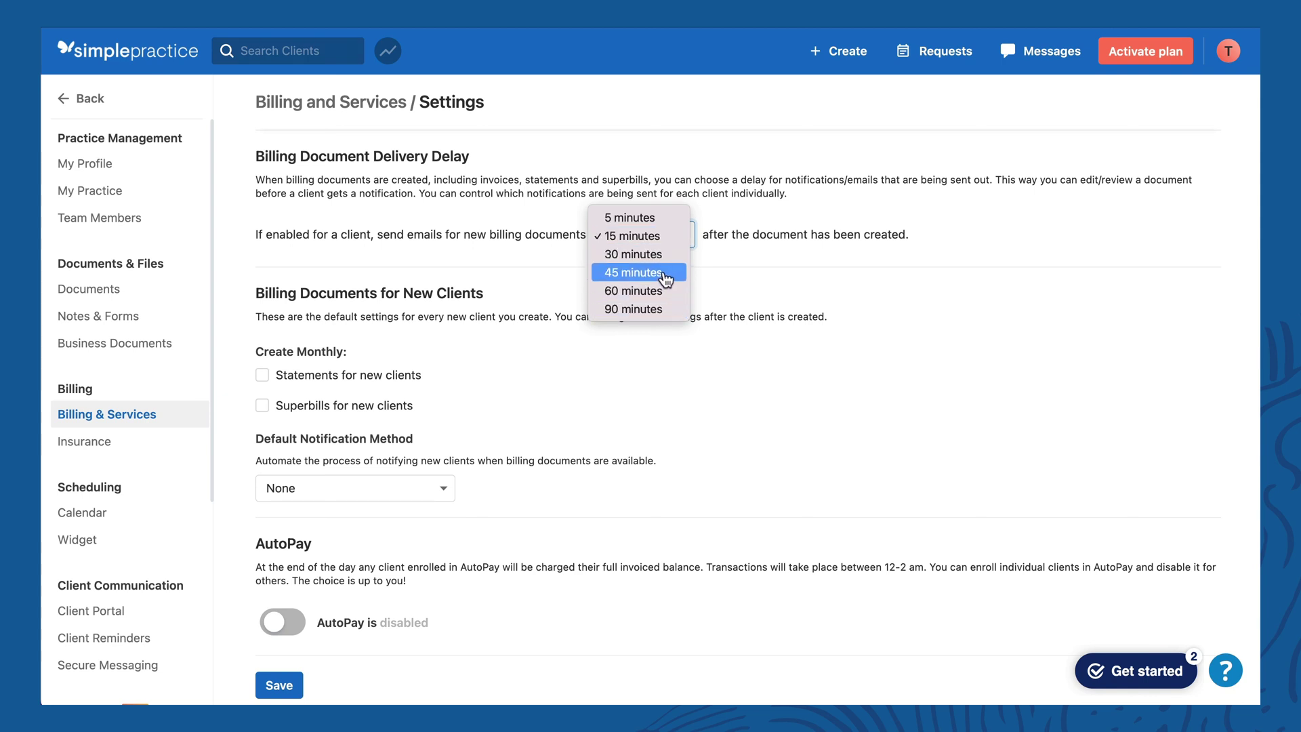
{"action": "left_click", "coordinate": [662, 311]}
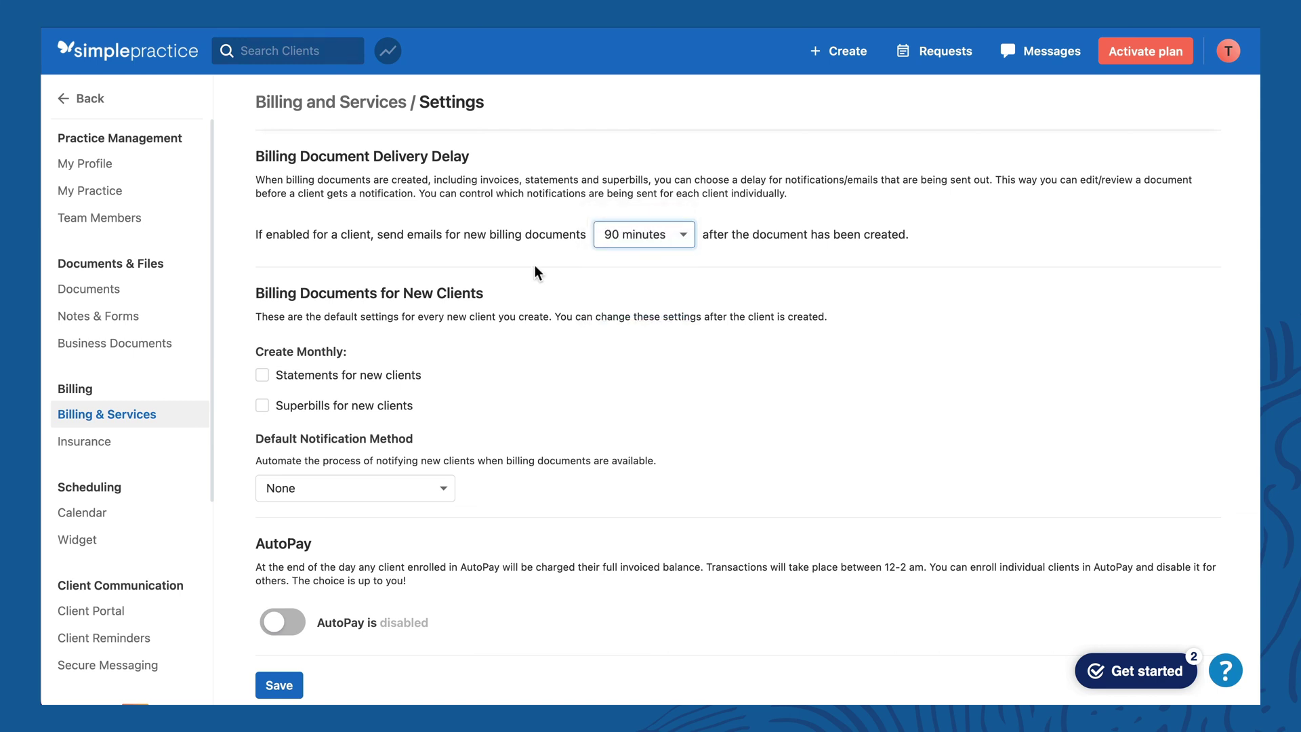
{"action": "left_click", "coordinate": [657, 237]}
{"action": "left_click", "coordinate": [658, 237]}
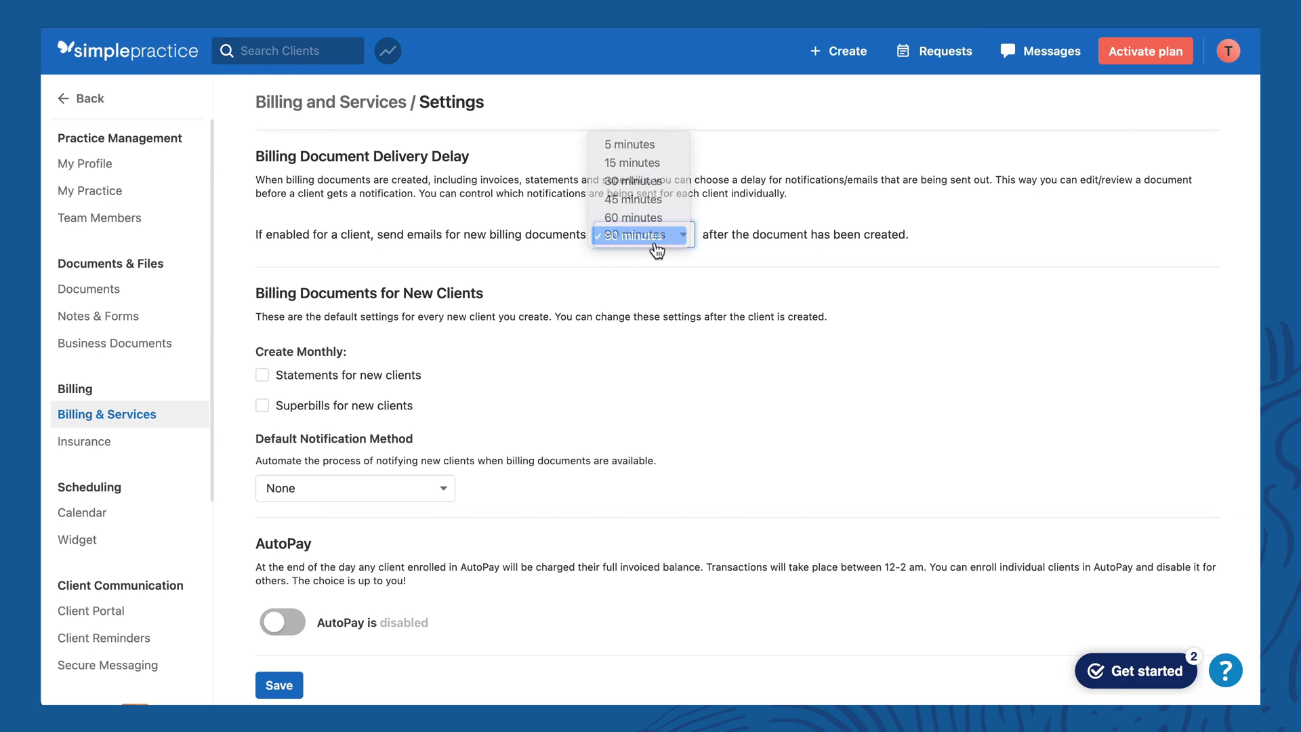
Enable monthly creation of both statements and superbills for new clients
{"action": "scroll", "coordinate": [621, 268], "scroll_direction": "down", "scroll_amount": 1}
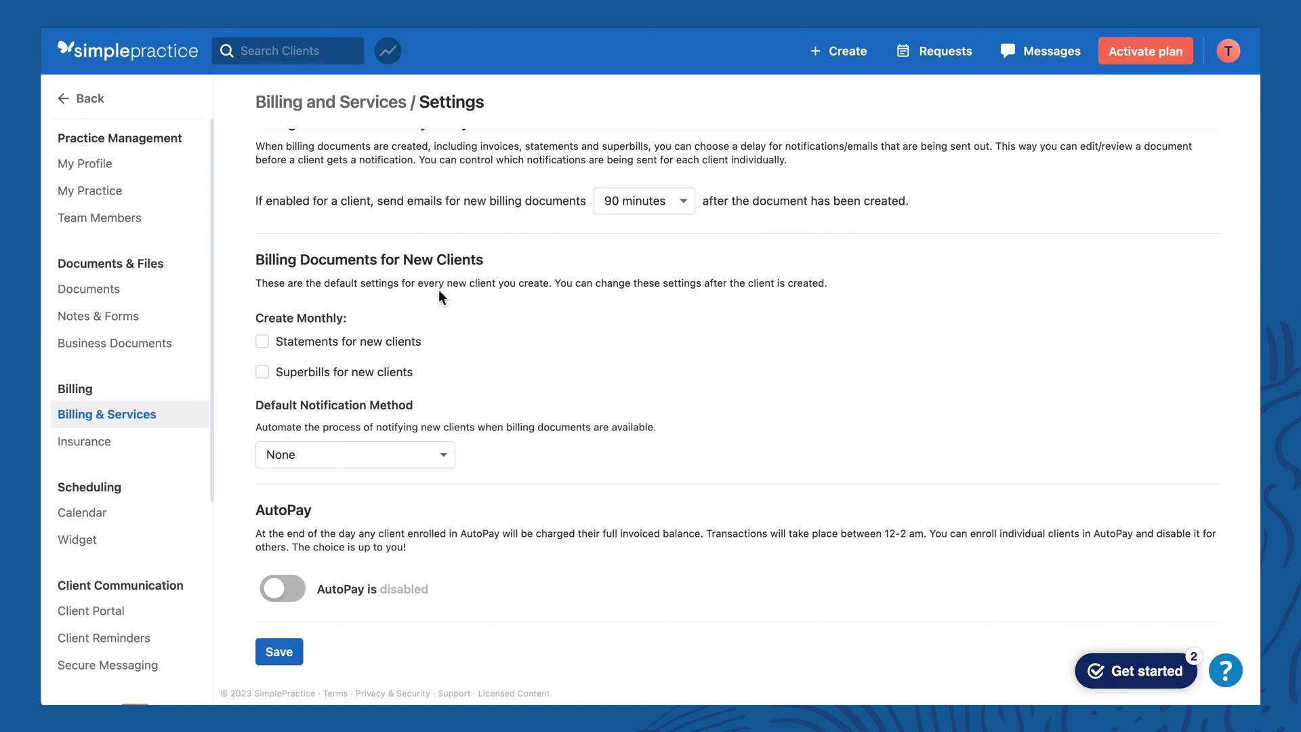
{"action": "left_click", "coordinate": [264, 343]}
{"action": "left_click", "coordinate": [263, 375]}
Set the Default Notification Method for new clients' billing documents to Email with link to Client Portal
{"action": "left_click", "coordinate": [421, 453]}
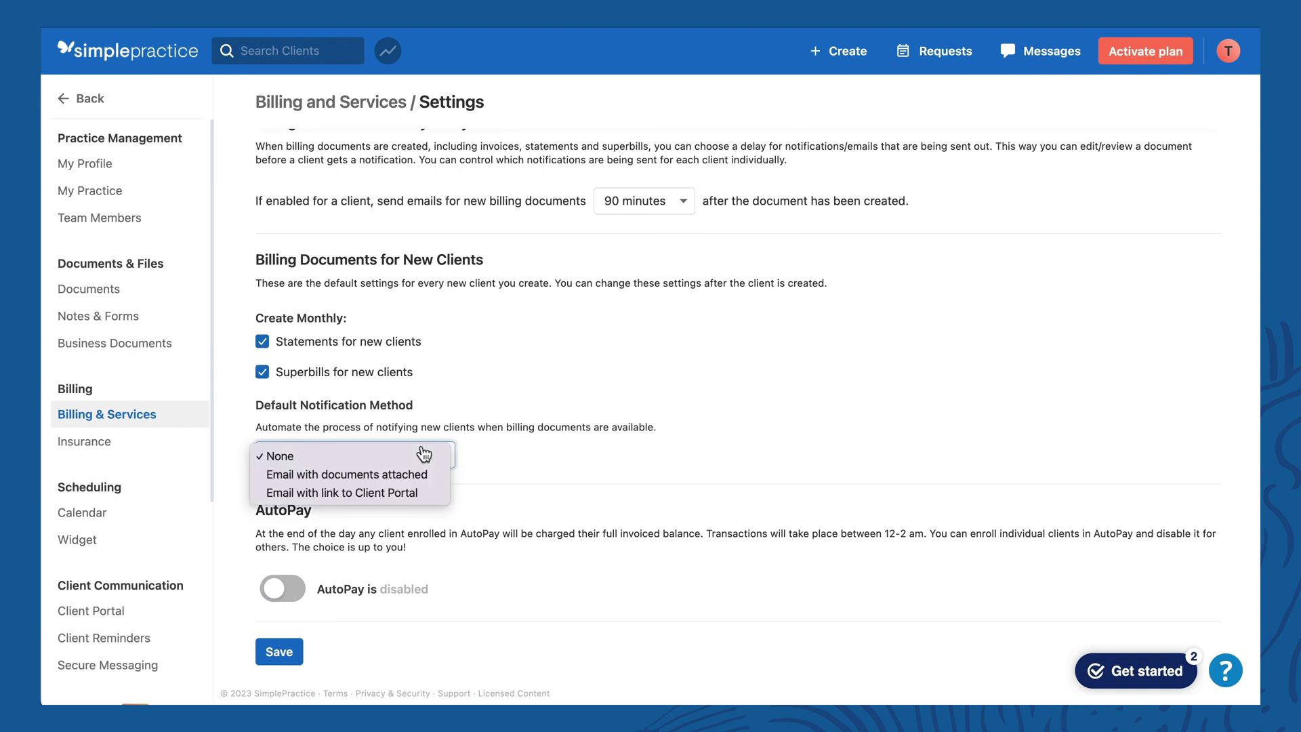
{"action": "left_click", "coordinate": [423, 453]}
{"action": "left_click", "coordinate": [424, 453]}
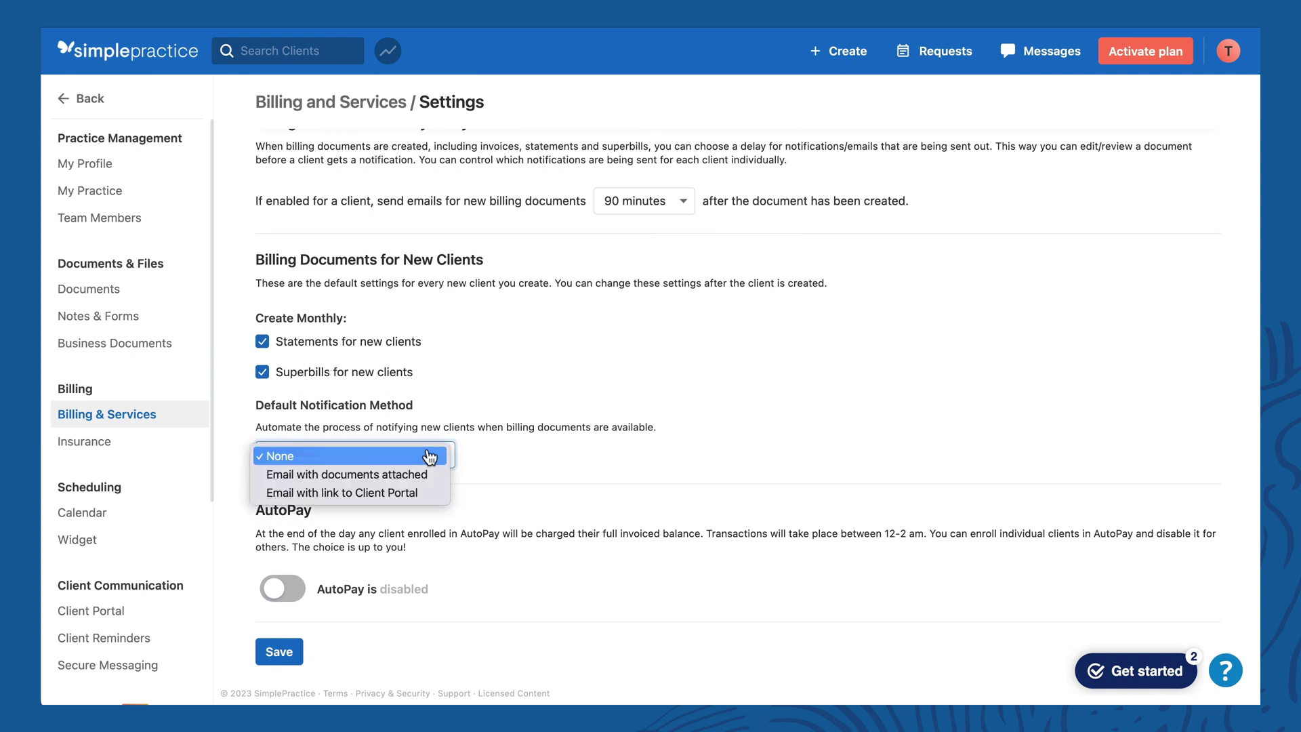
{"action": "left_click", "coordinate": [429, 457]}
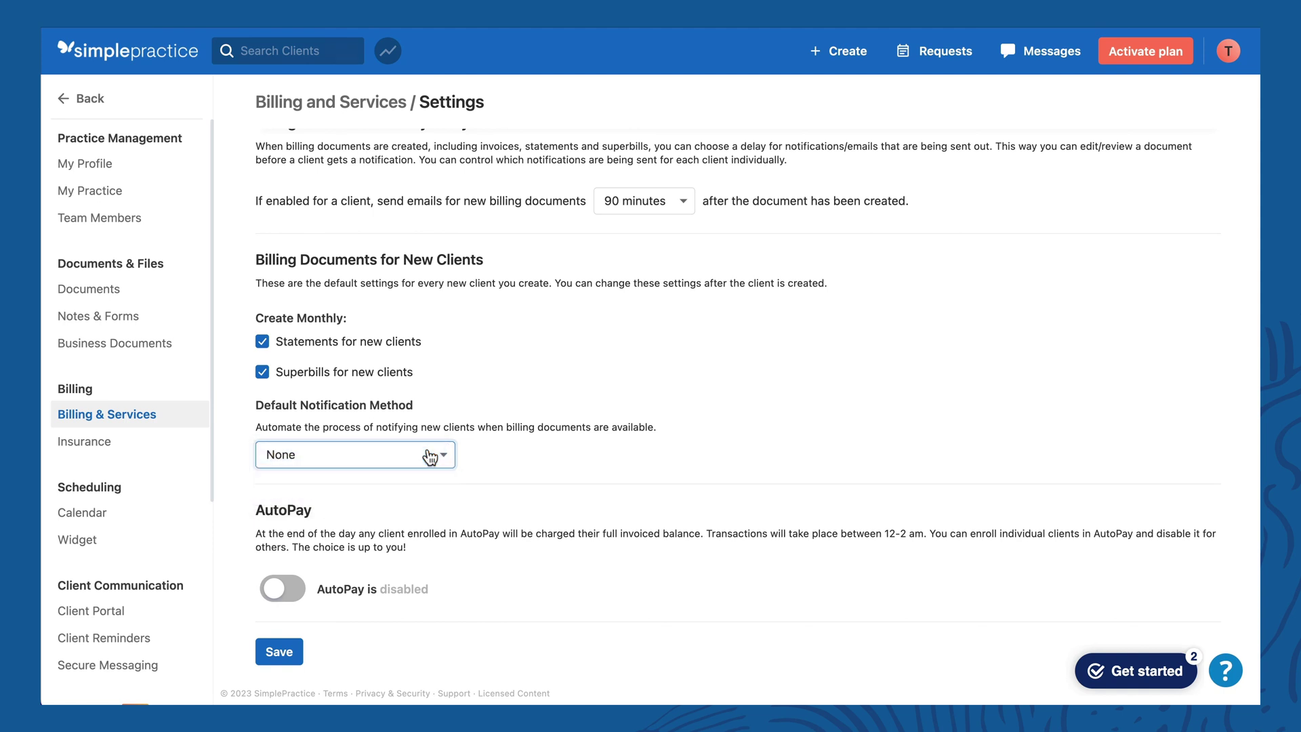
{"action": "left_click", "coordinate": [430, 457]}
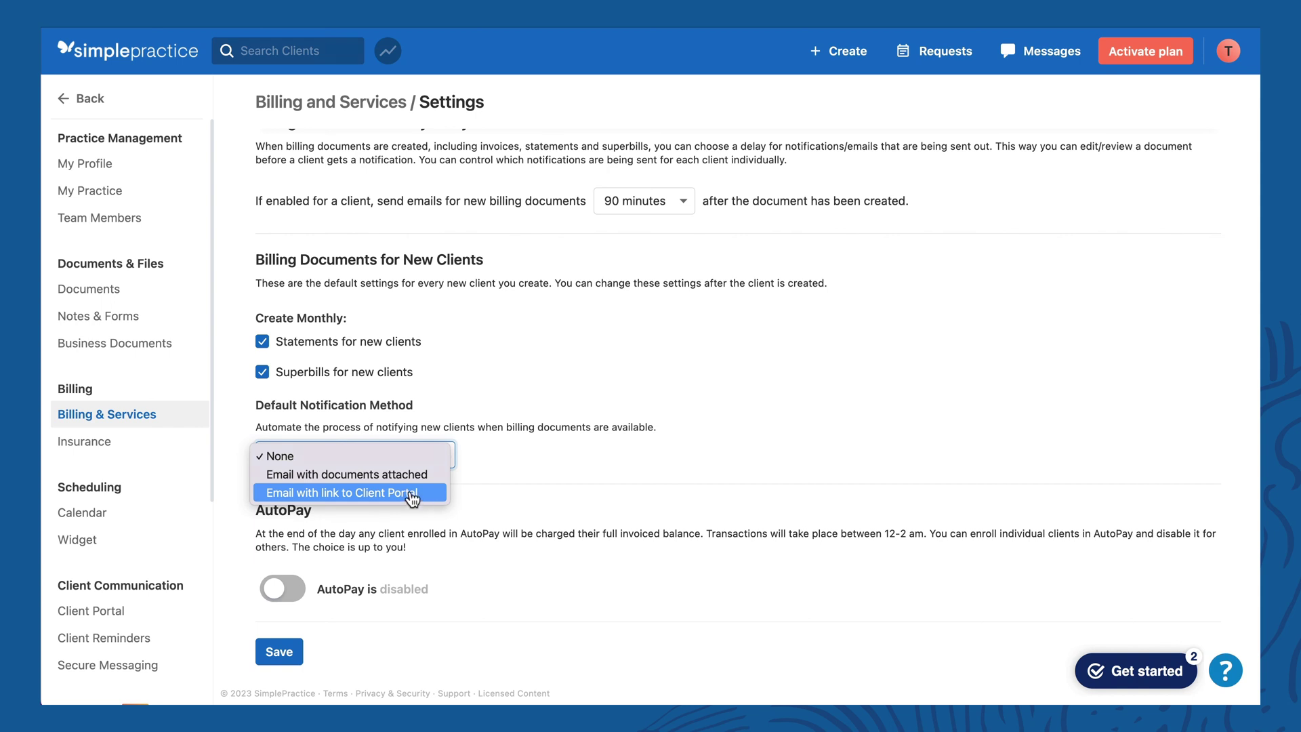
{"action": "left_click", "coordinate": [411, 495]}
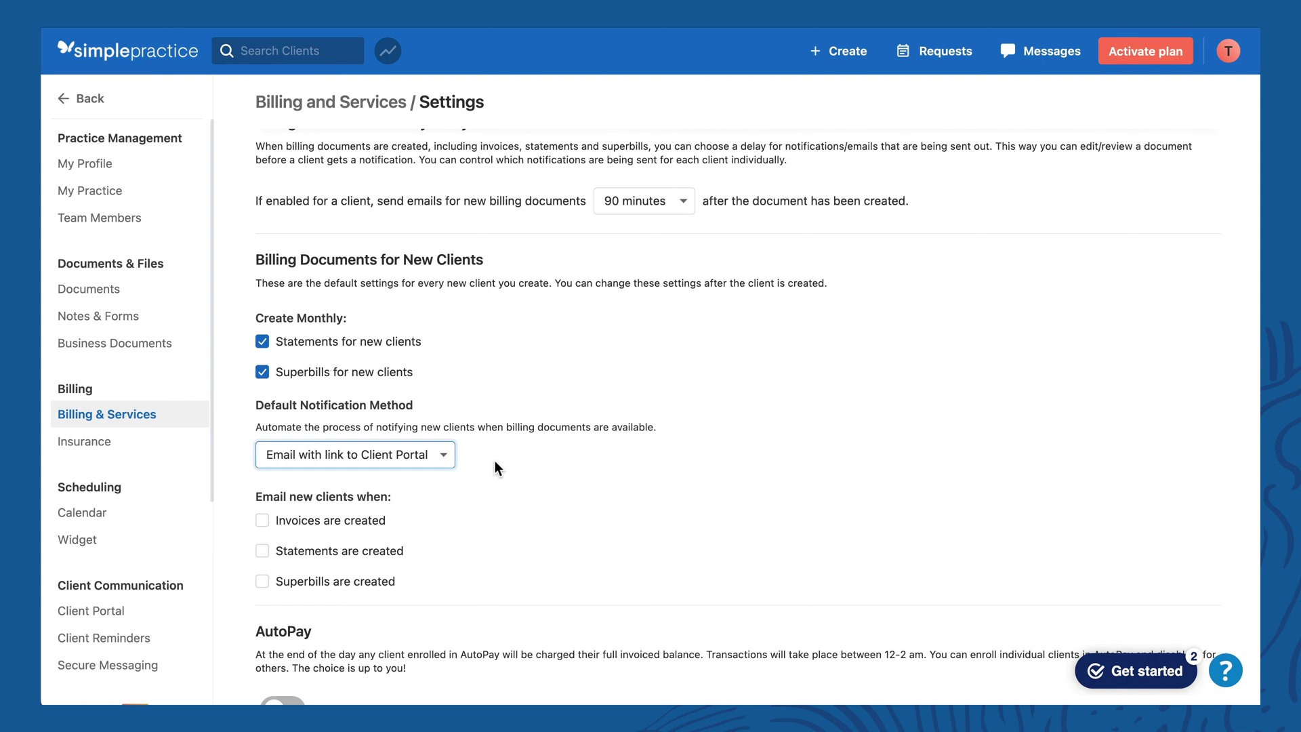
Enable emails to new clients whenever invoices, statements and superbills are created
{"action": "scroll", "coordinate": [495, 462], "scroll_direction": "down", "scroll_amount": 3}
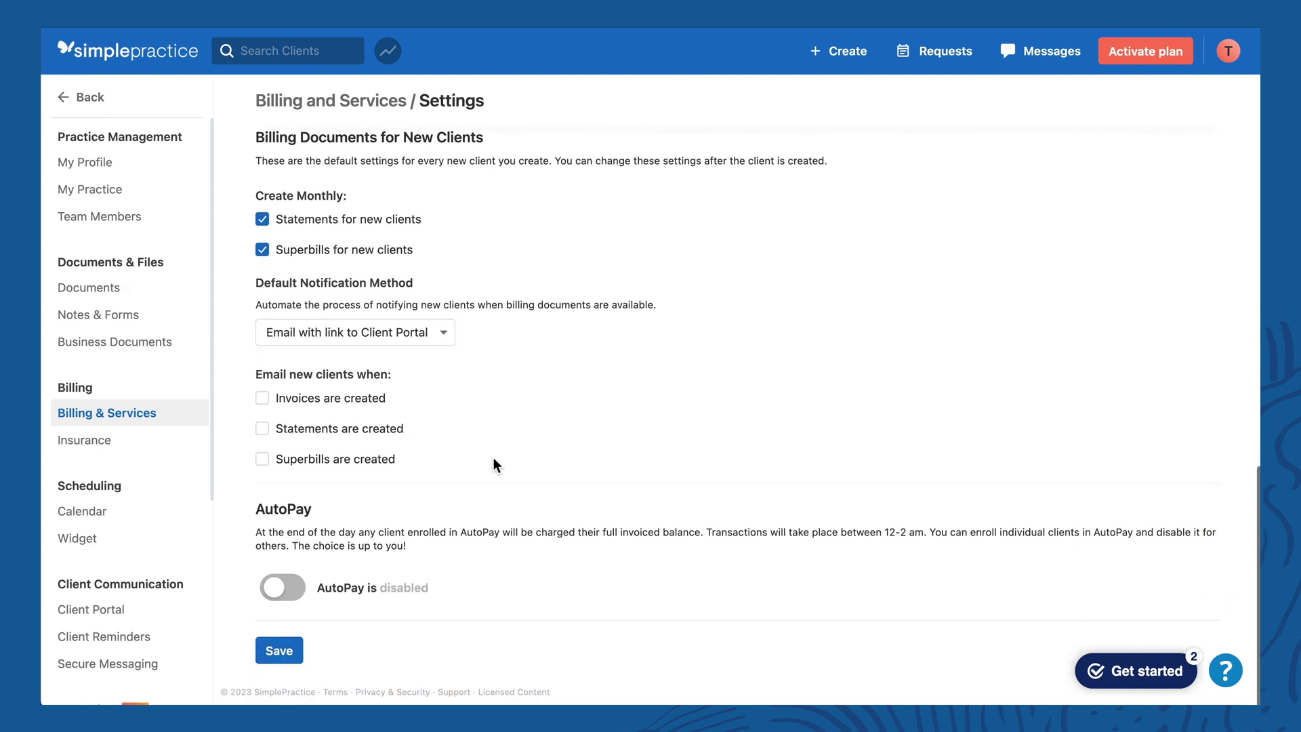
{"action": "left_click", "coordinate": [262, 399]}
{"action": "left_click", "coordinate": [263, 429]}
{"action": "left_click", "coordinate": [262, 460]}
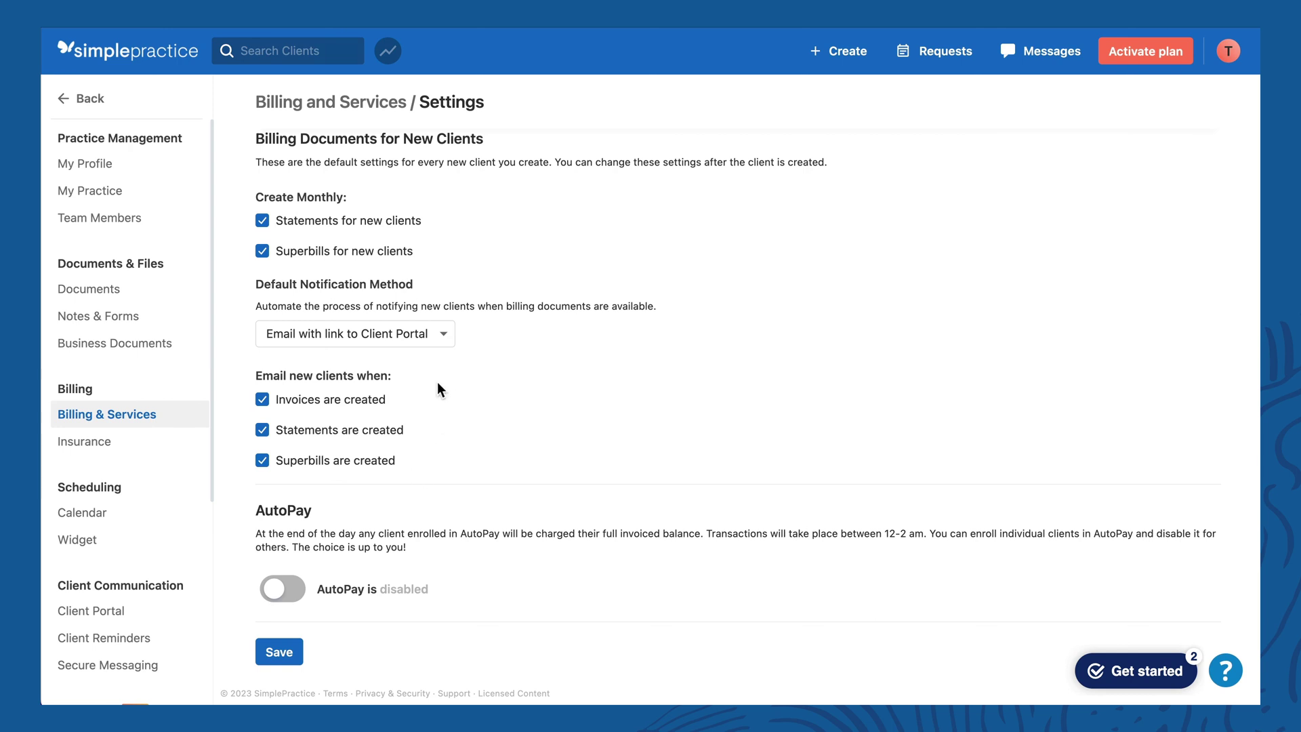